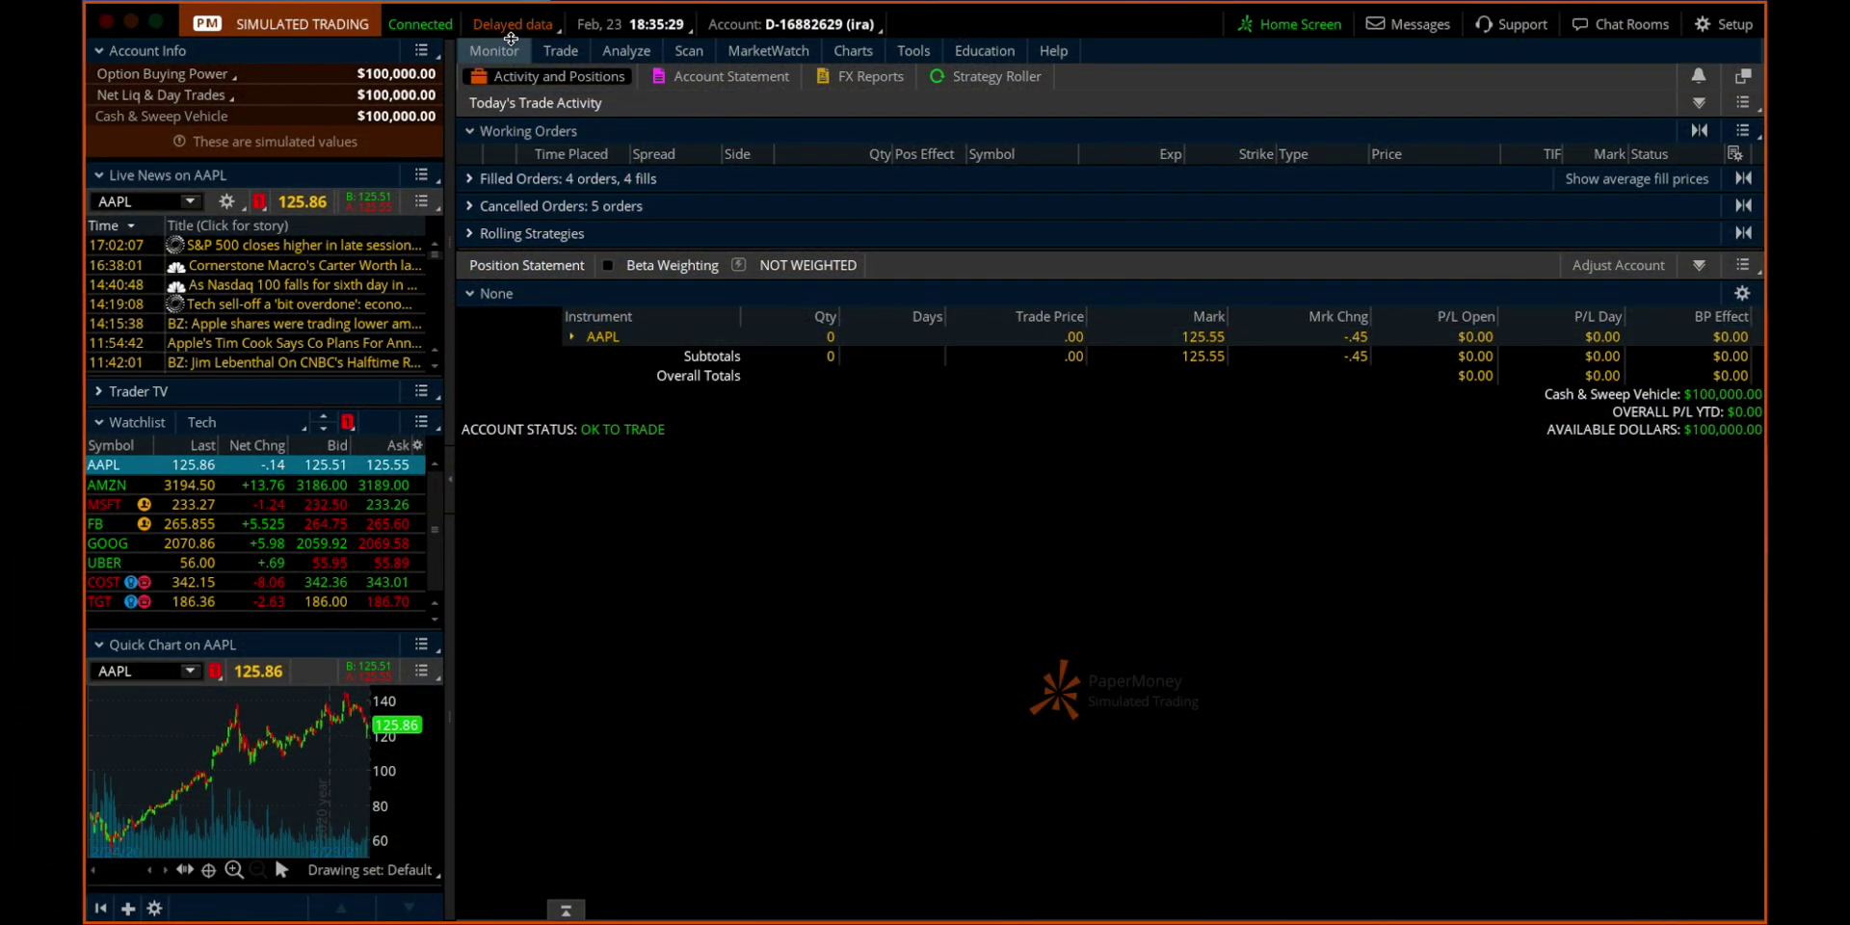
Step: Switch from the account activity view to the AAPL one-year daily candlestick chart
click(853, 51)
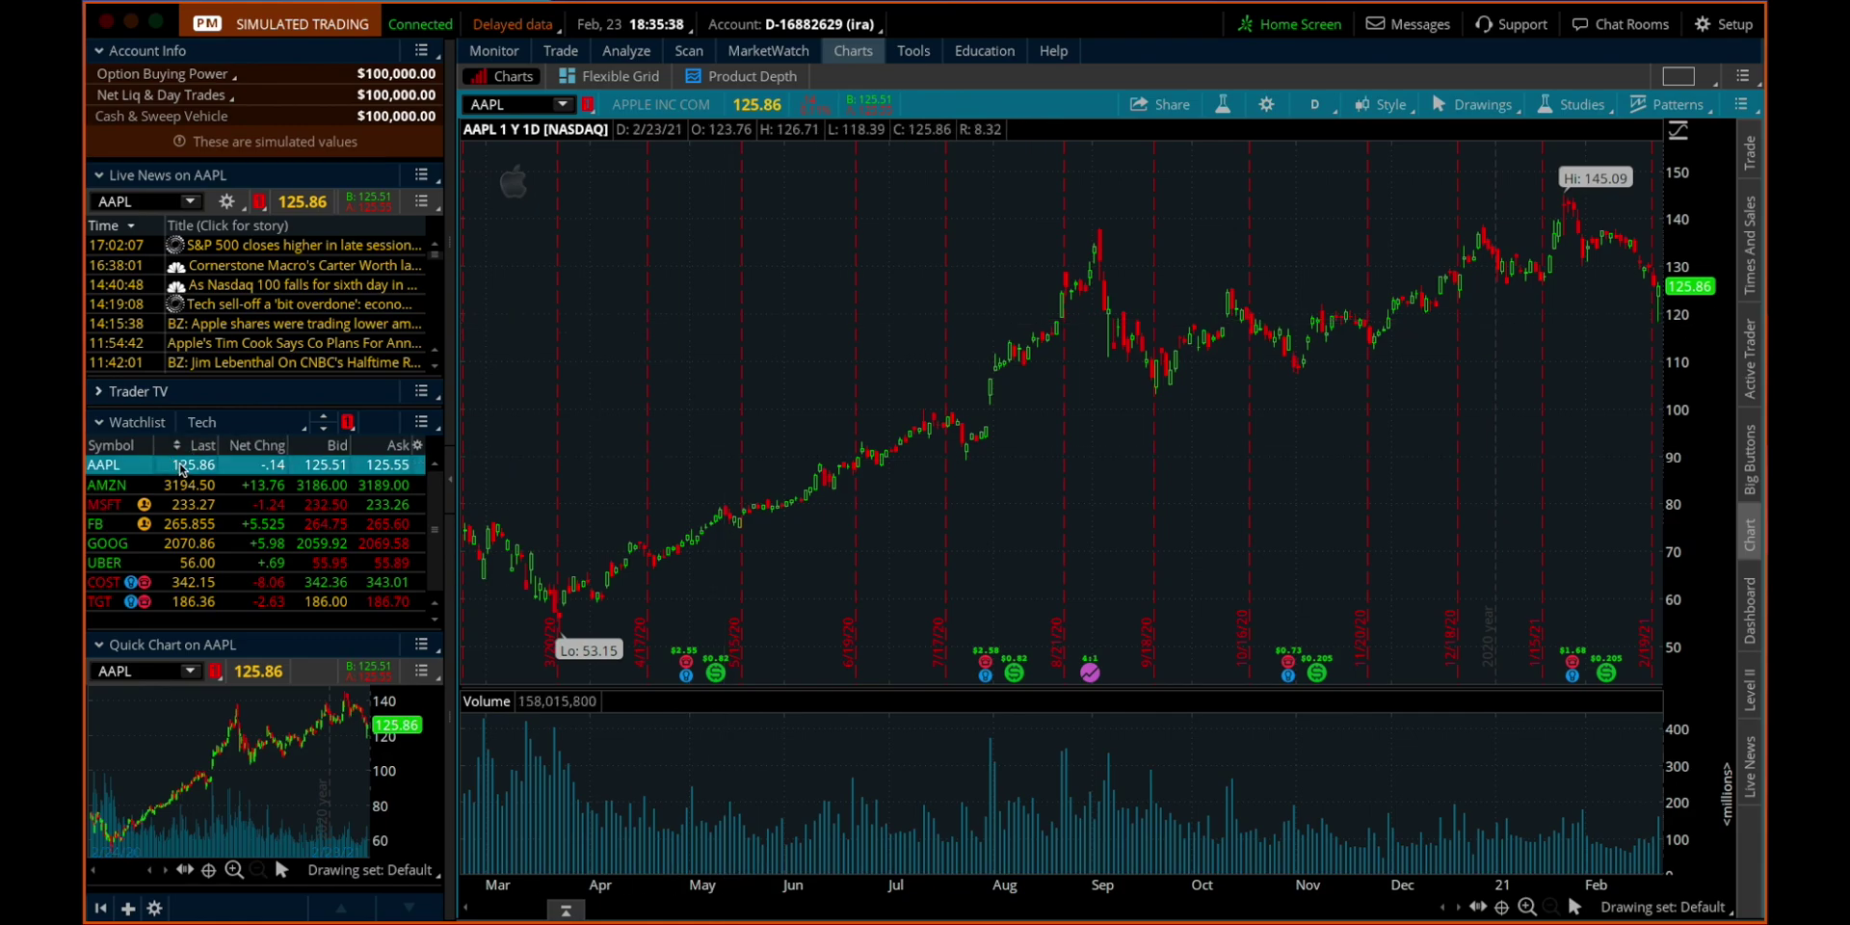
Step: Open Edit Studies and Strategies, browse the study list, and filter it by 'sim'
click(1560, 107)
mouse_move(1554, 129)
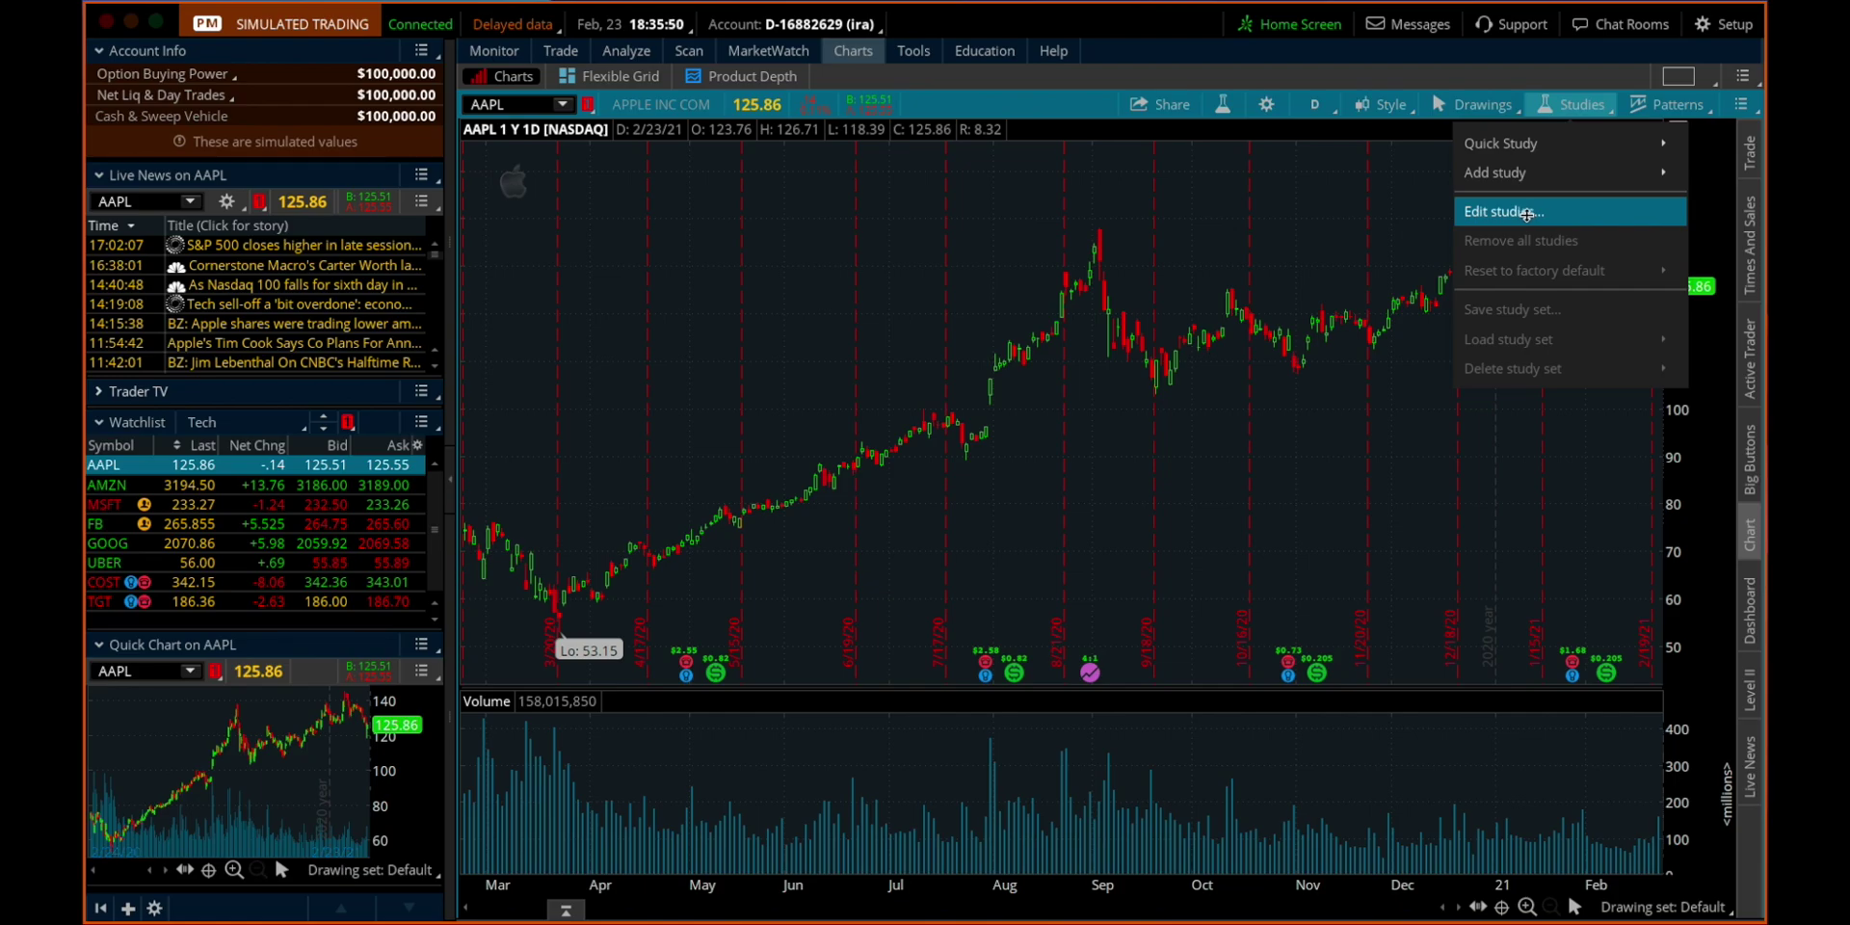
click(1525, 215)
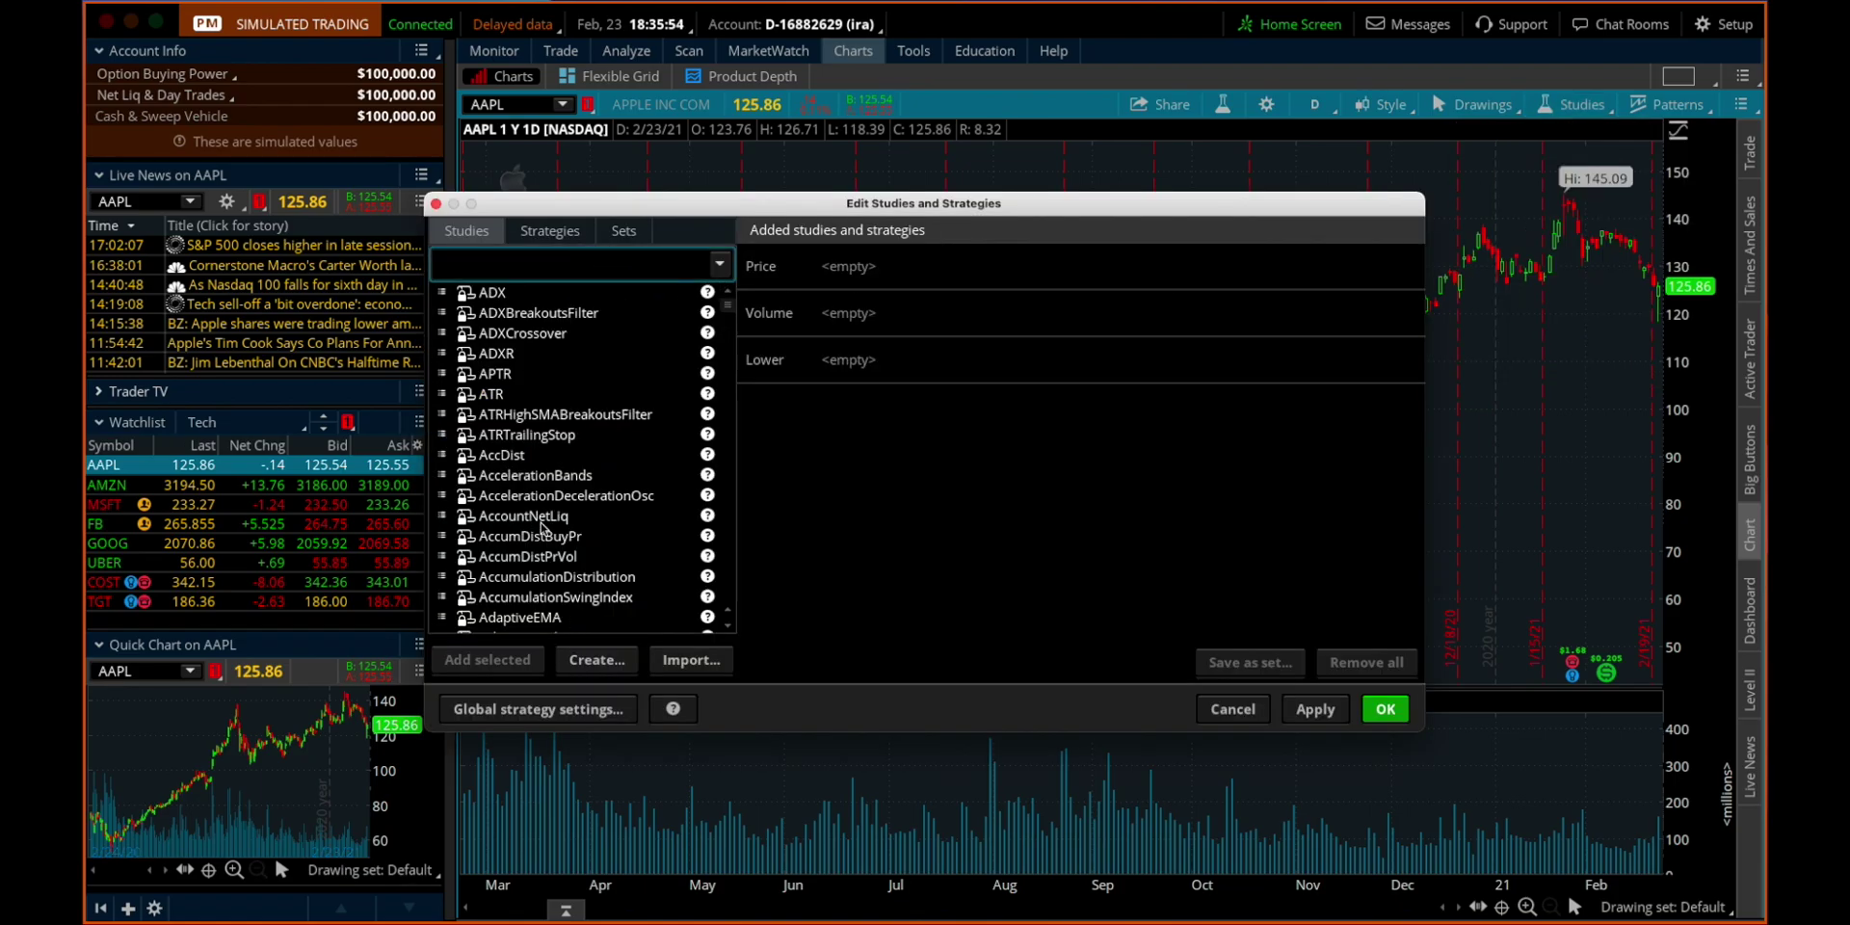
scroll(539, 510, down, 15)
scroll(537, 503, down, 20)
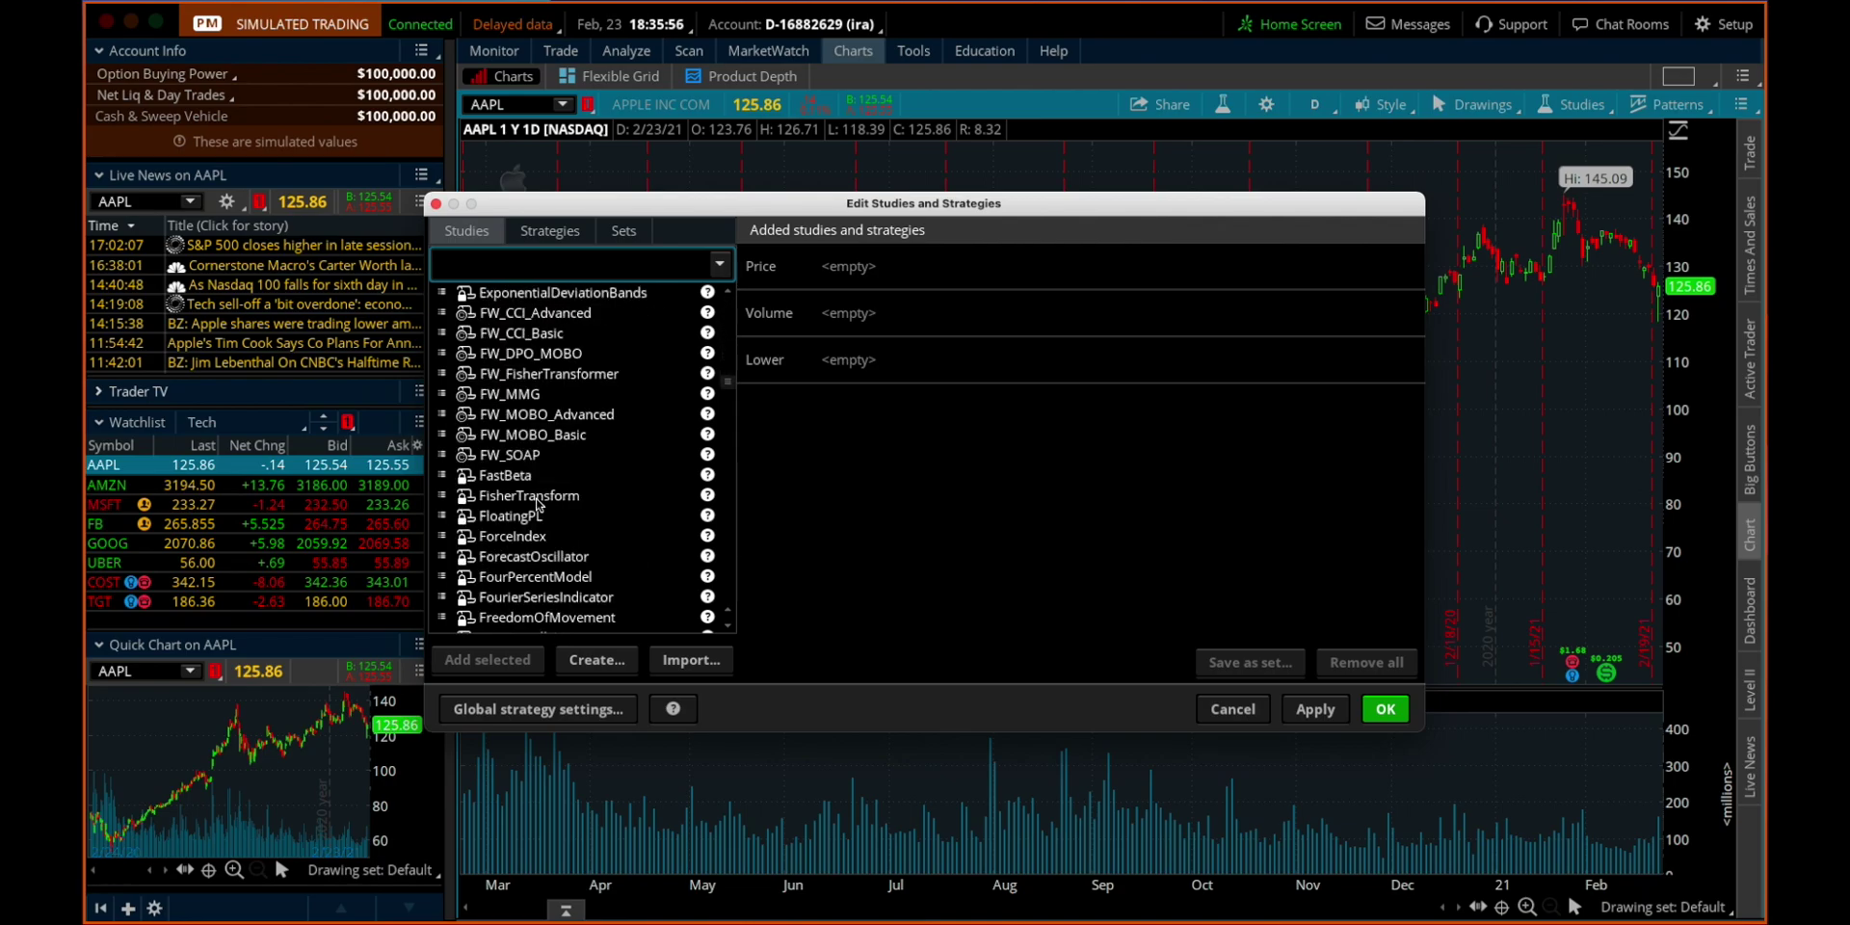
scroll(537, 503, up, 20)
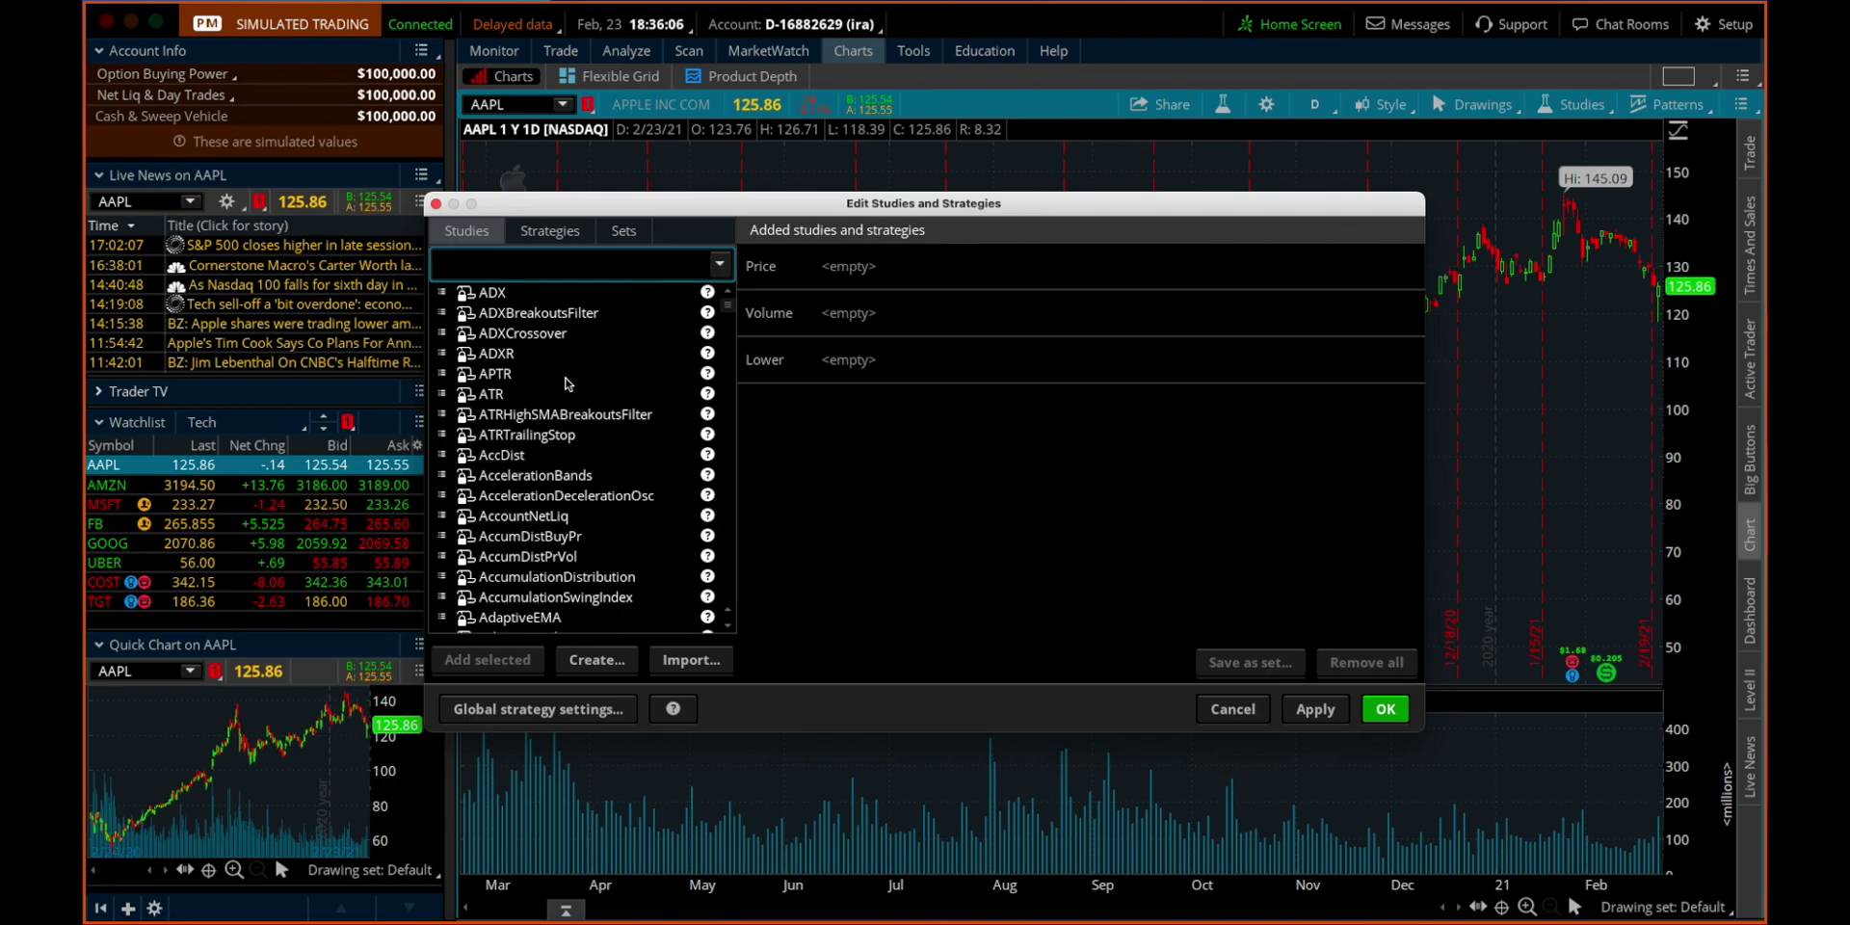
scroll(567, 383, down, 5)
scroll(569, 379, up, 5)
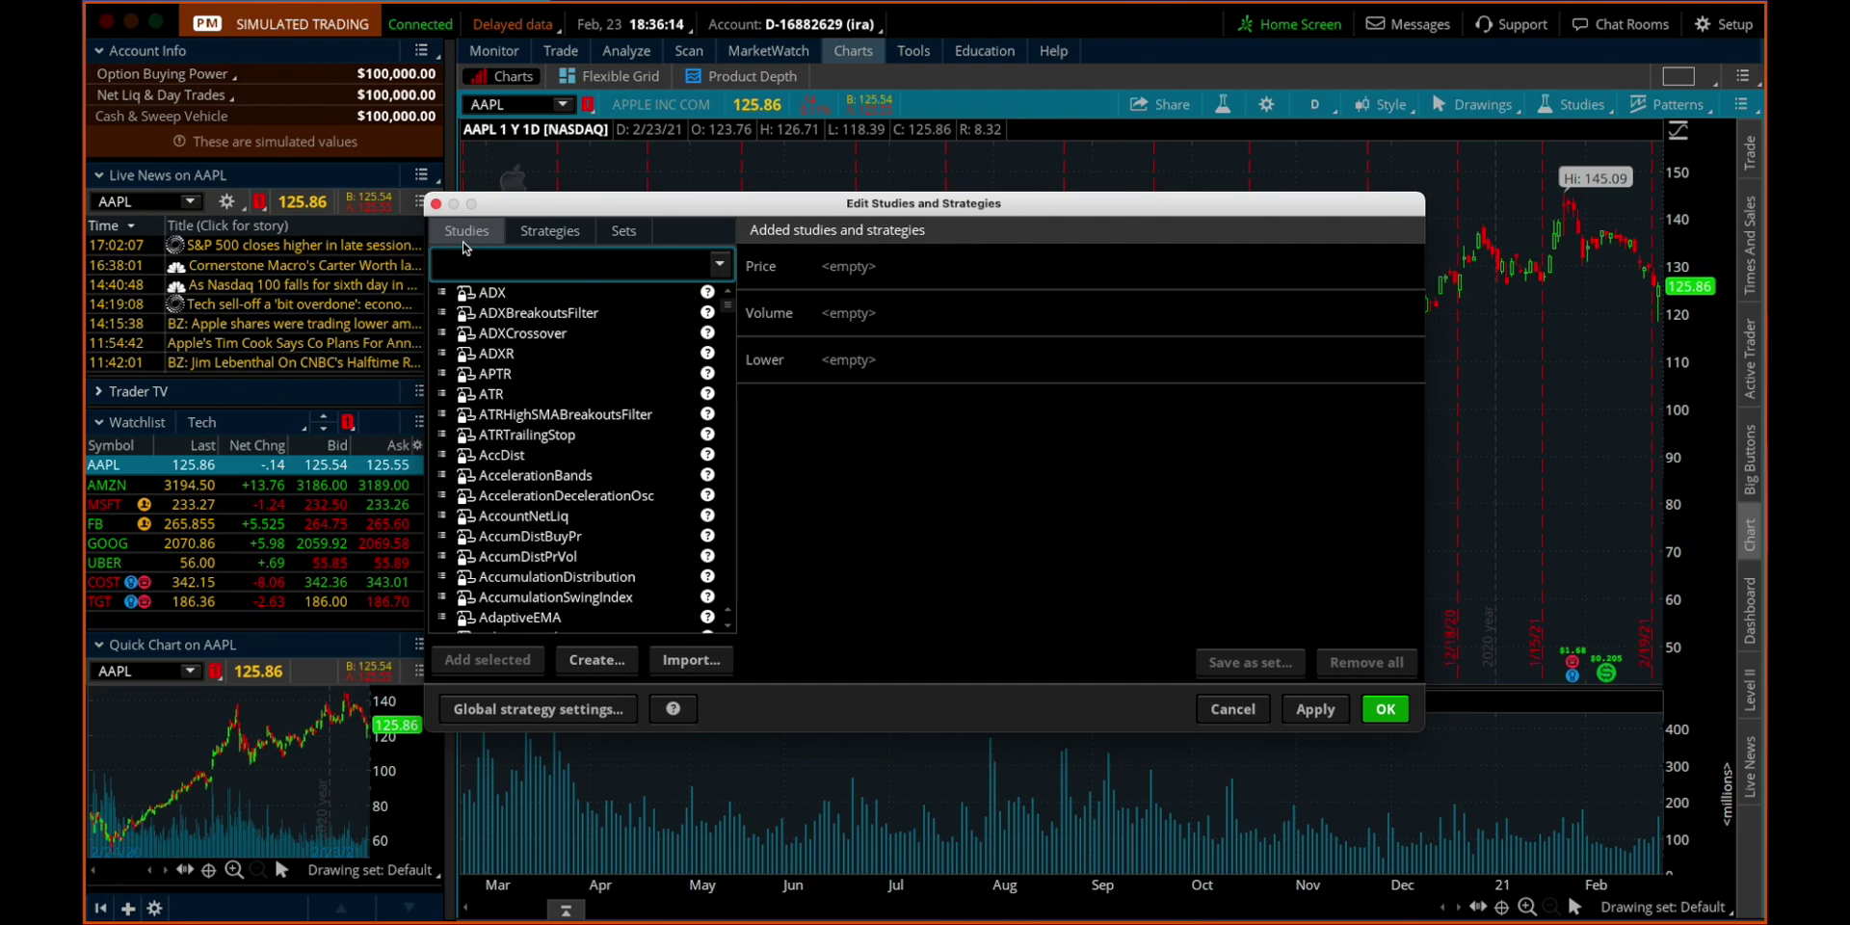
text(sim)
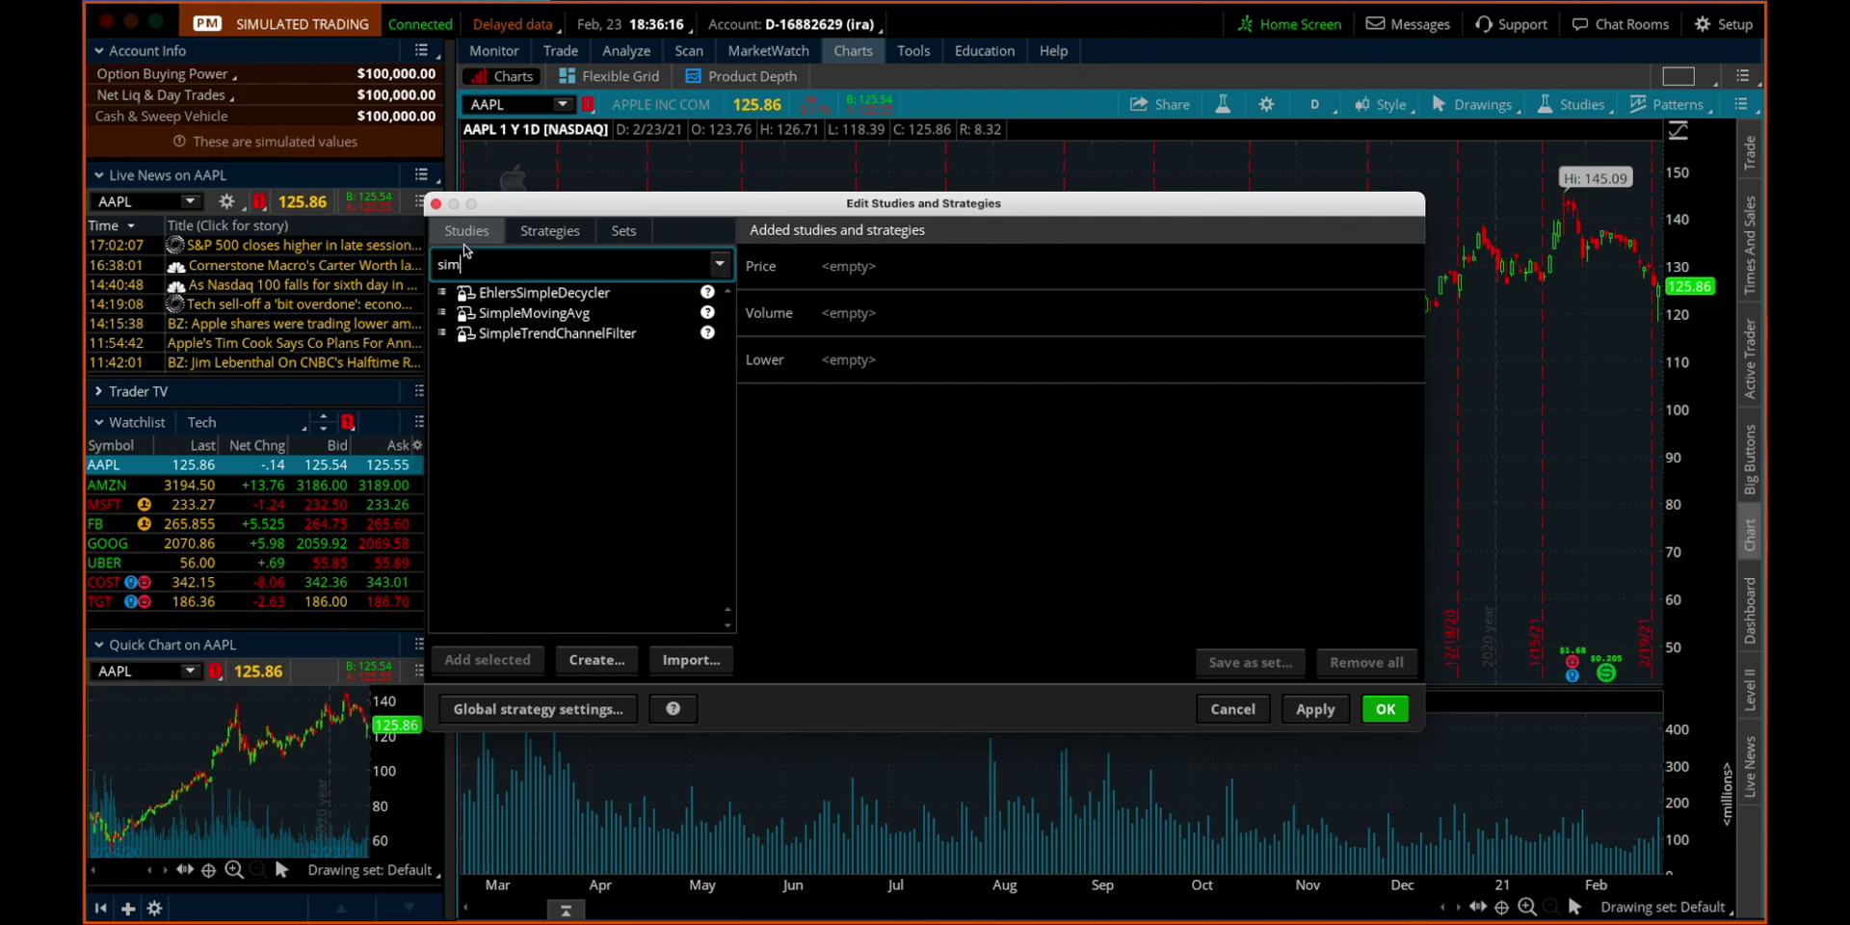
Step: Add a SimpleMovingAvg study and change its length from 9 to 20
click(528, 314)
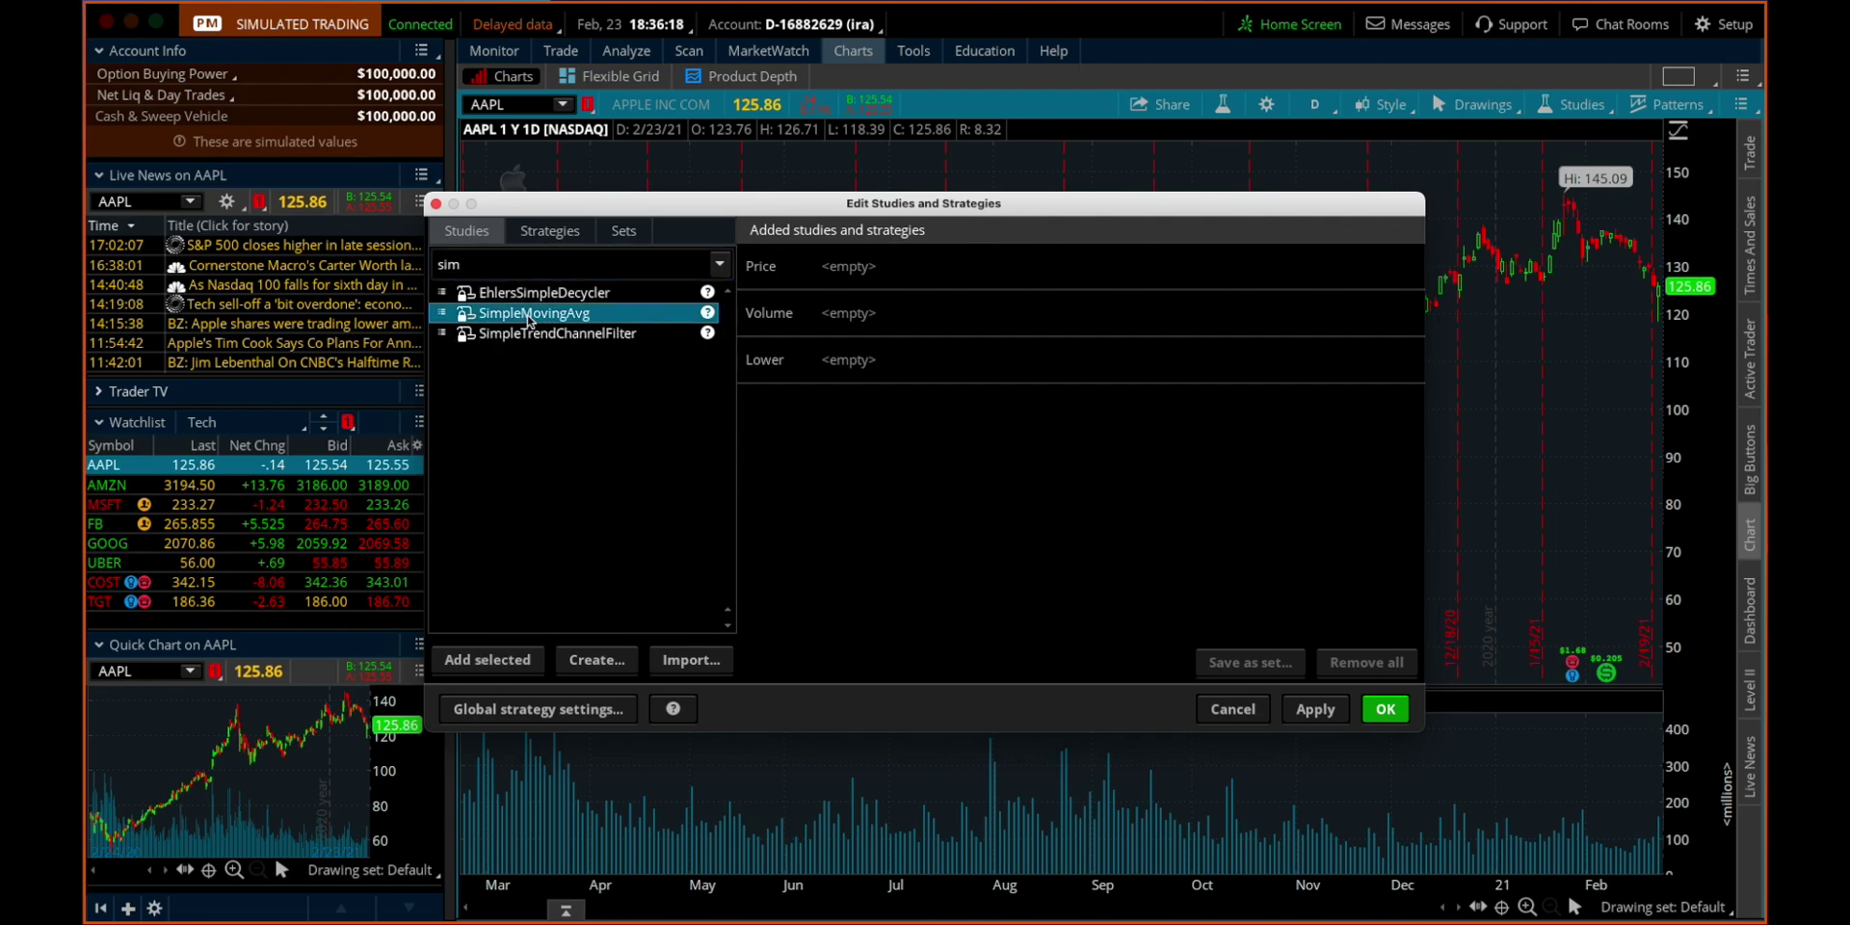
click(488, 659)
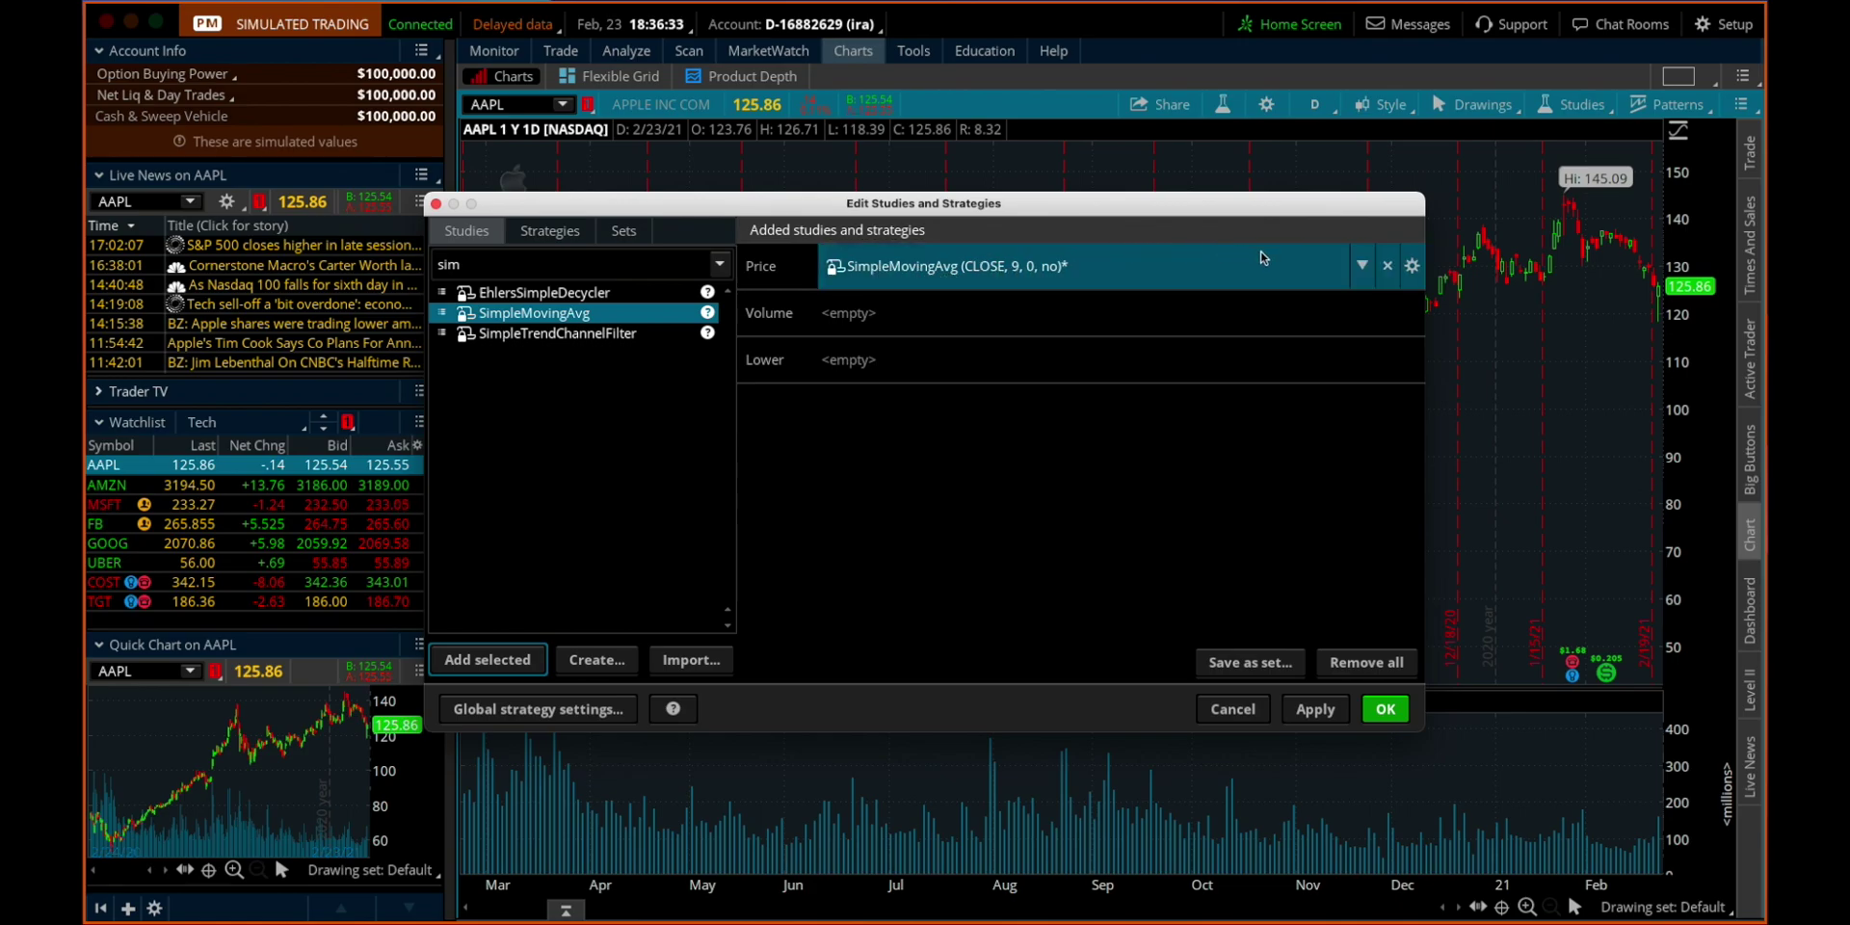
click(1413, 268)
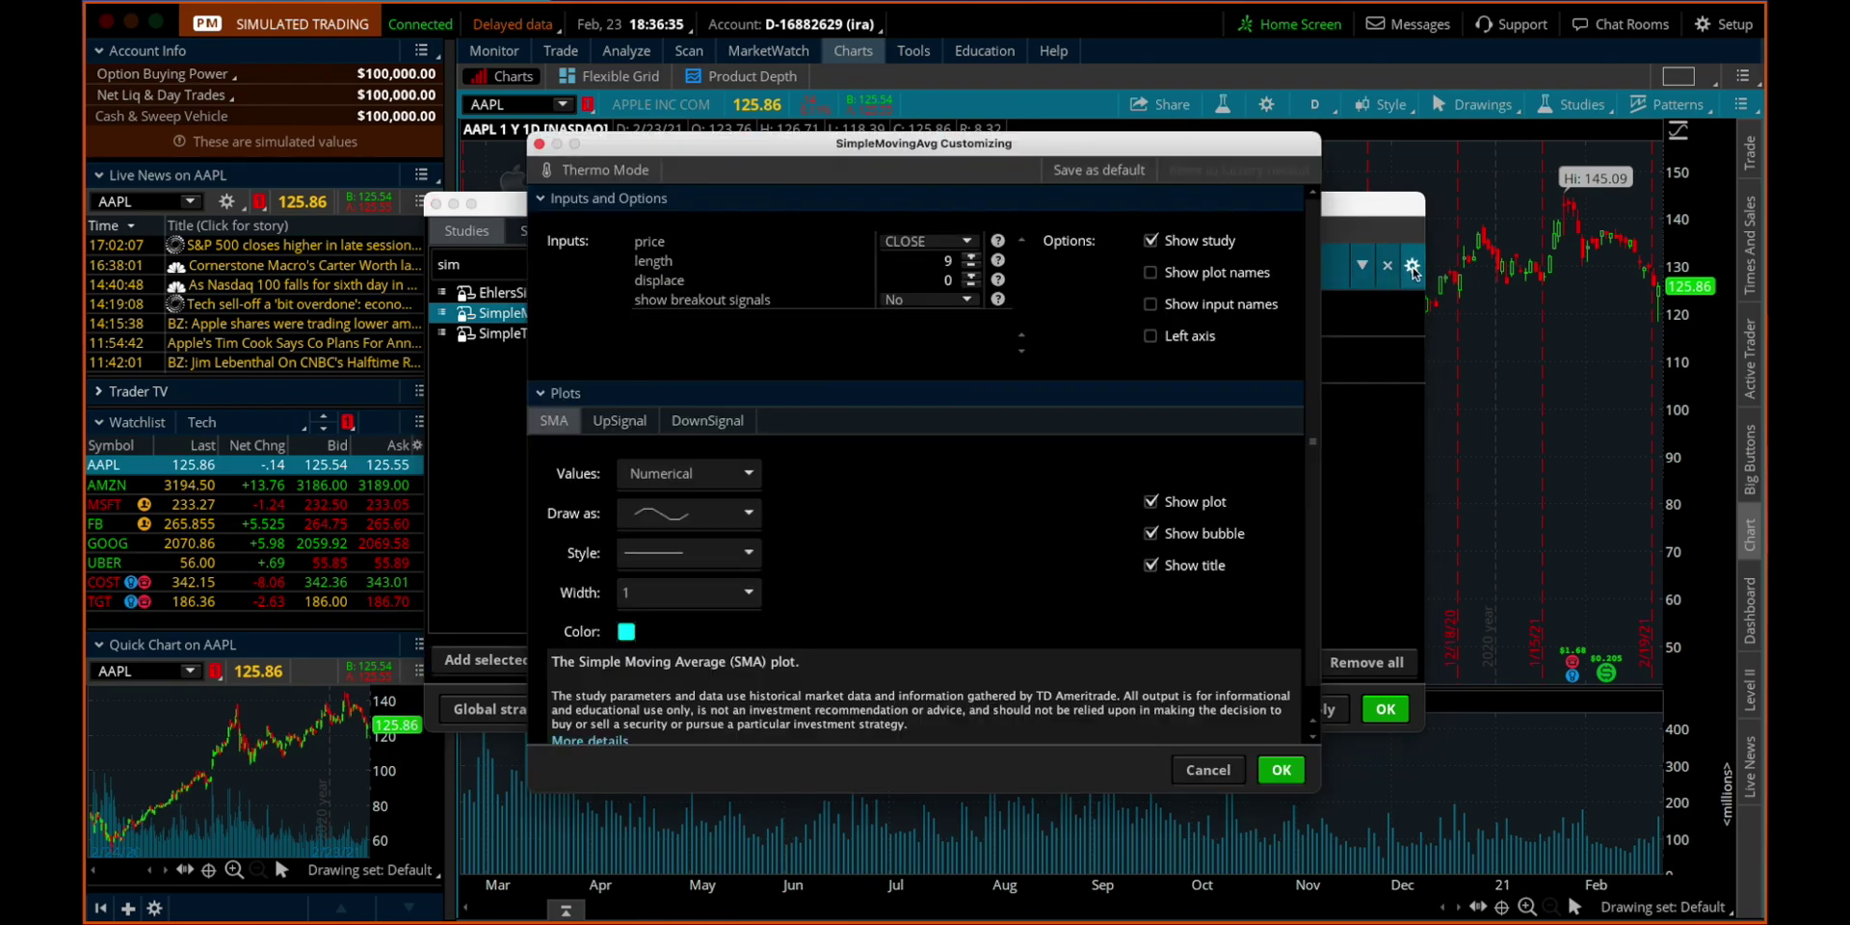
double_click(948, 262)
text(20)
click(1280, 770)
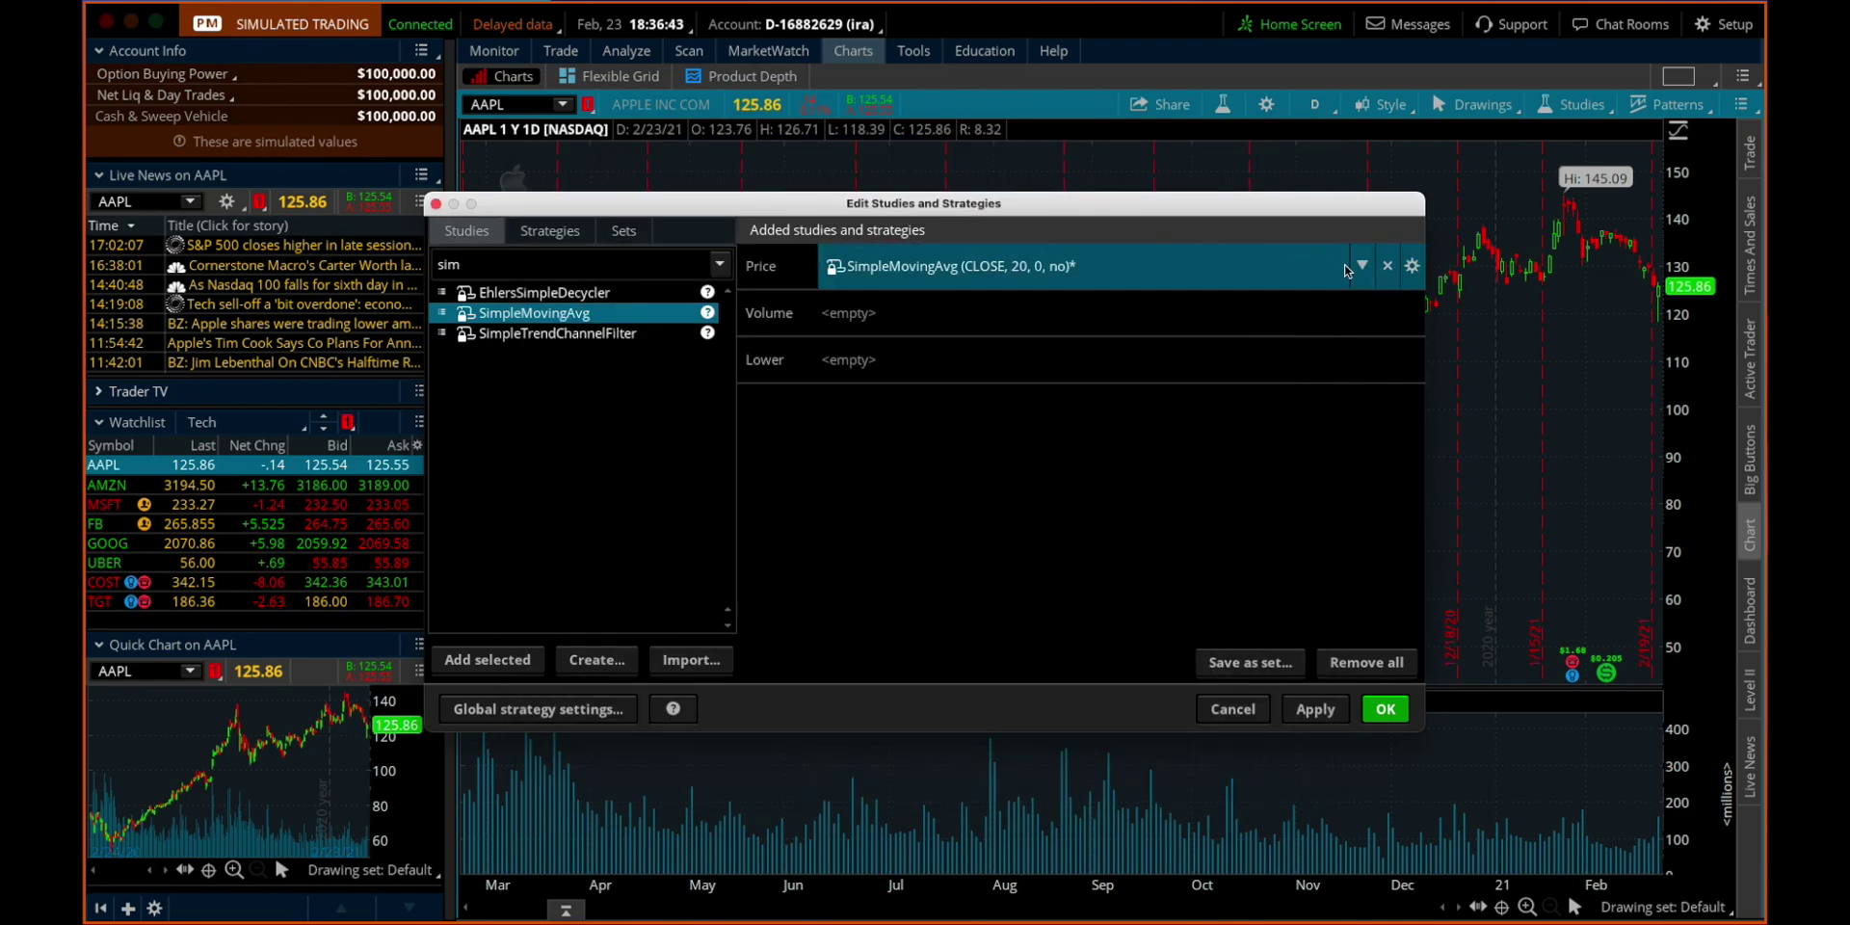
Step: Make the moving average line pink and apply the studies to the chart
click(1411, 266)
click(627, 632)
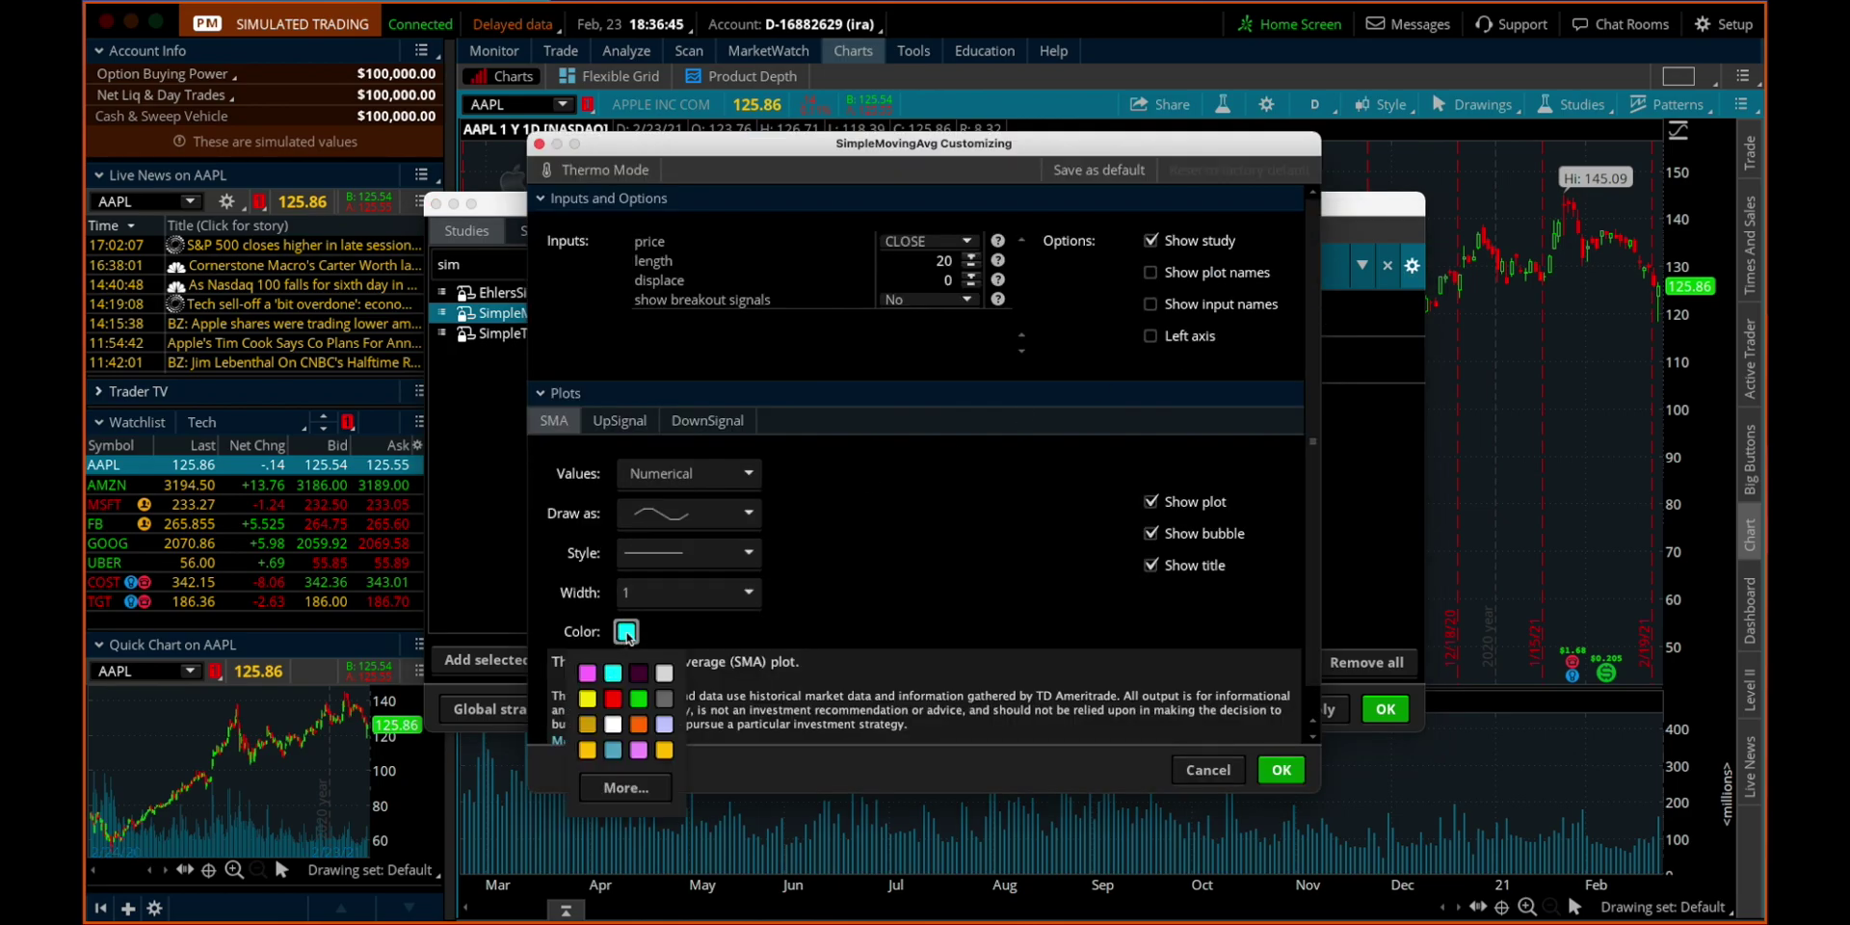
click(637, 752)
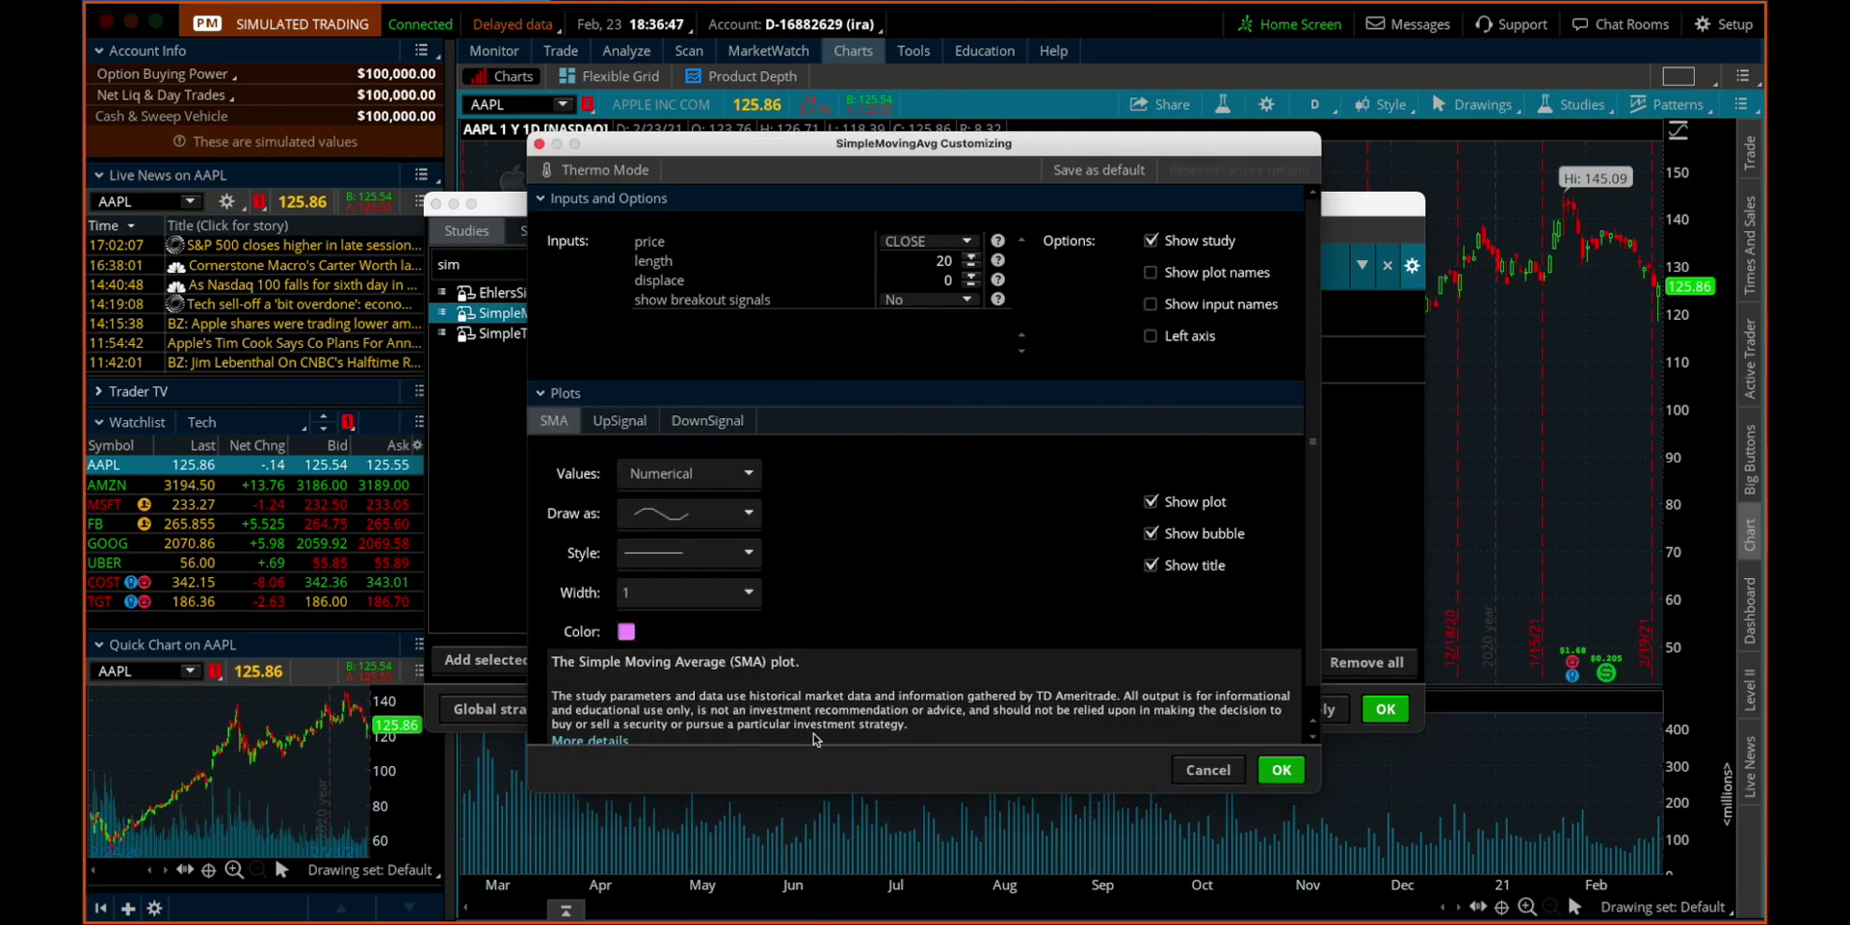
click(1282, 771)
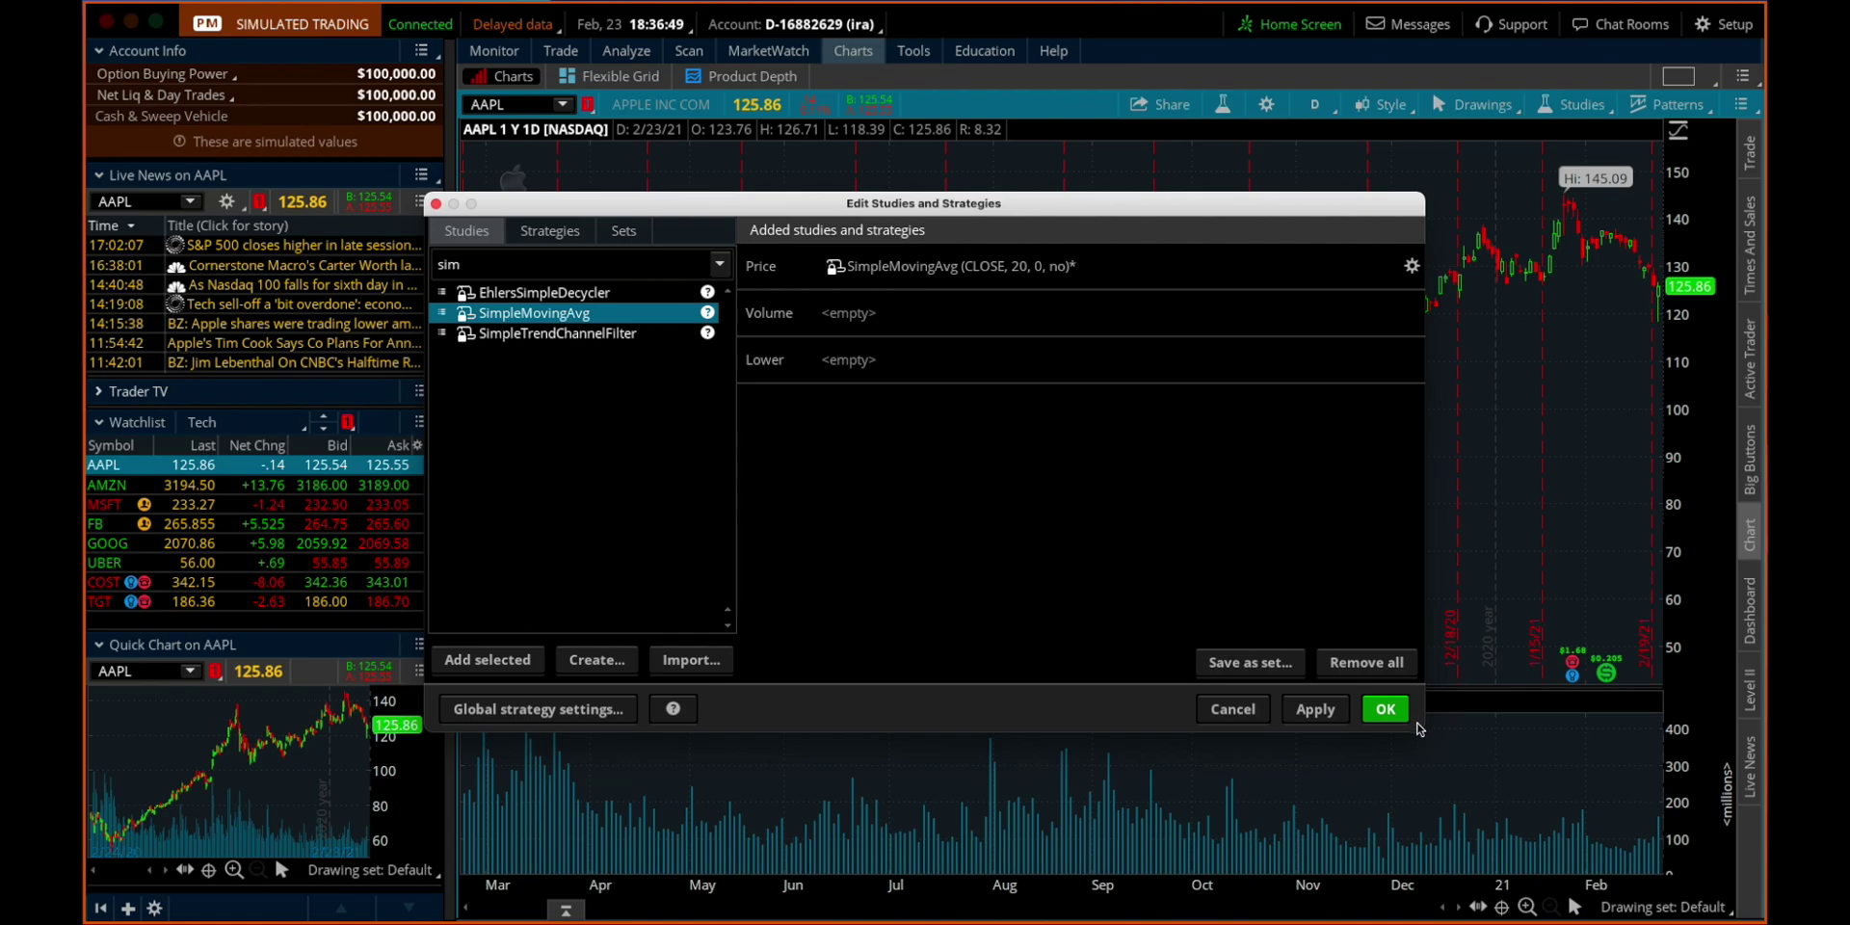
click(1387, 711)
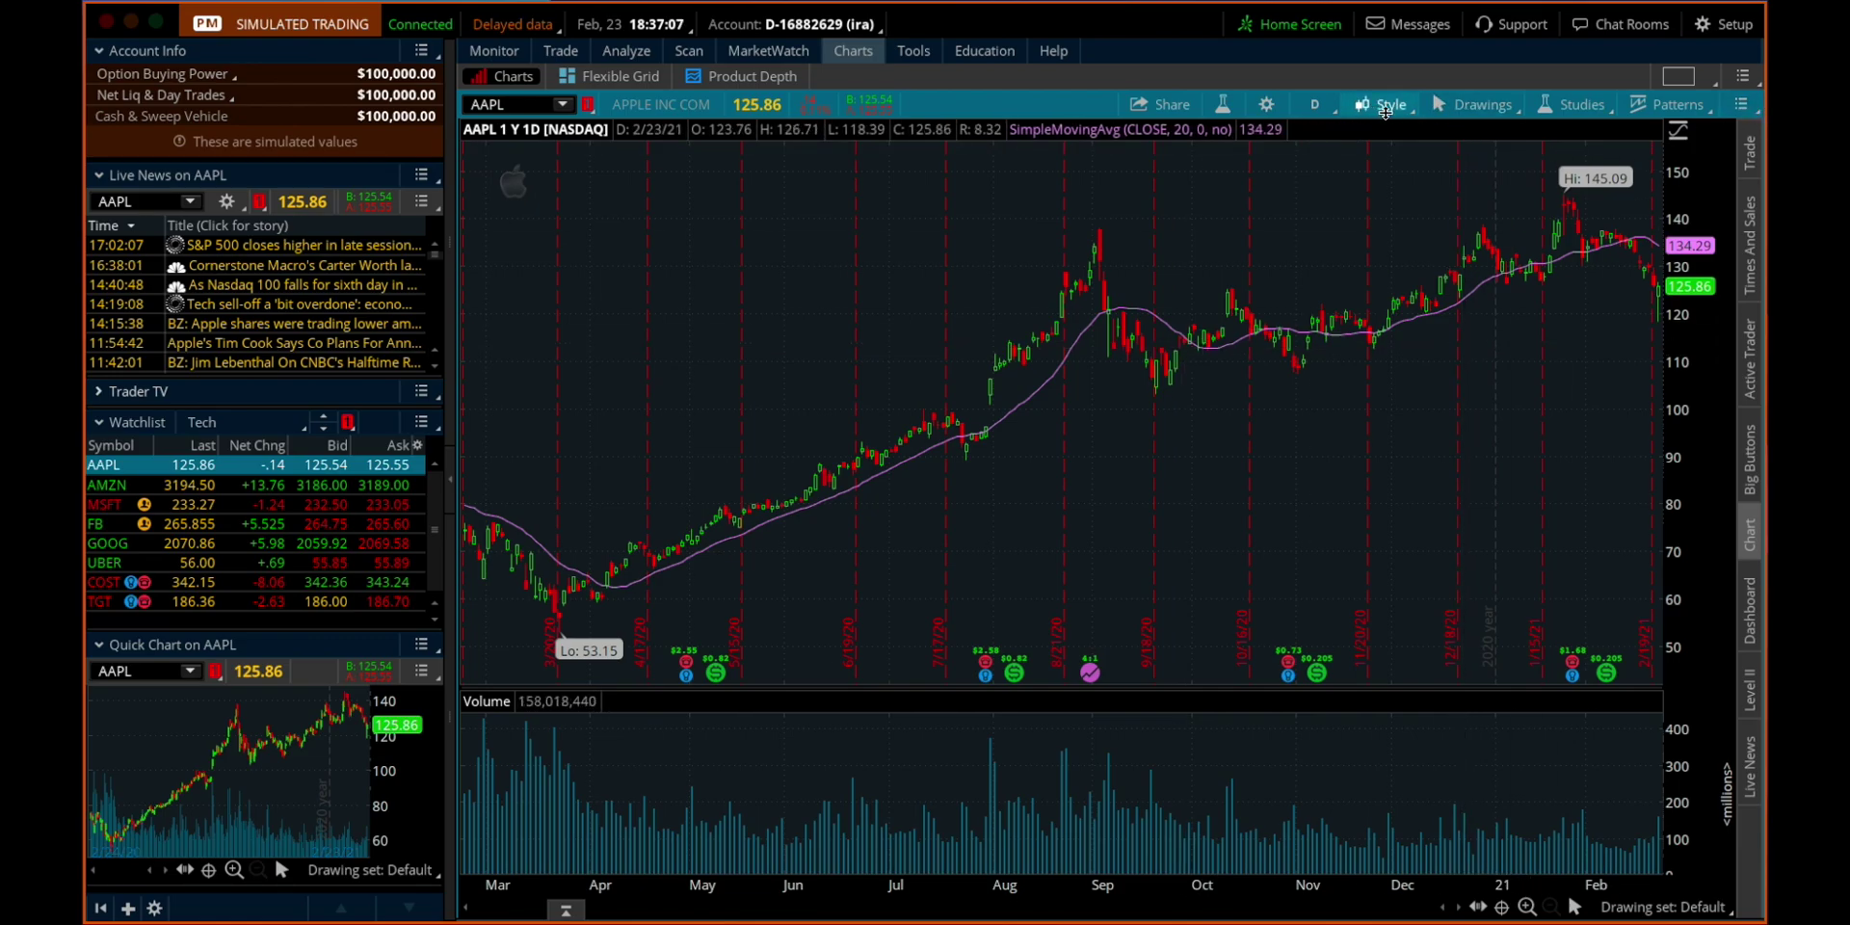
Step: Reopen the Edit Studies and Strategies dialog from the Studies menu
click(1577, 104)
mouse_move(1562, 142)
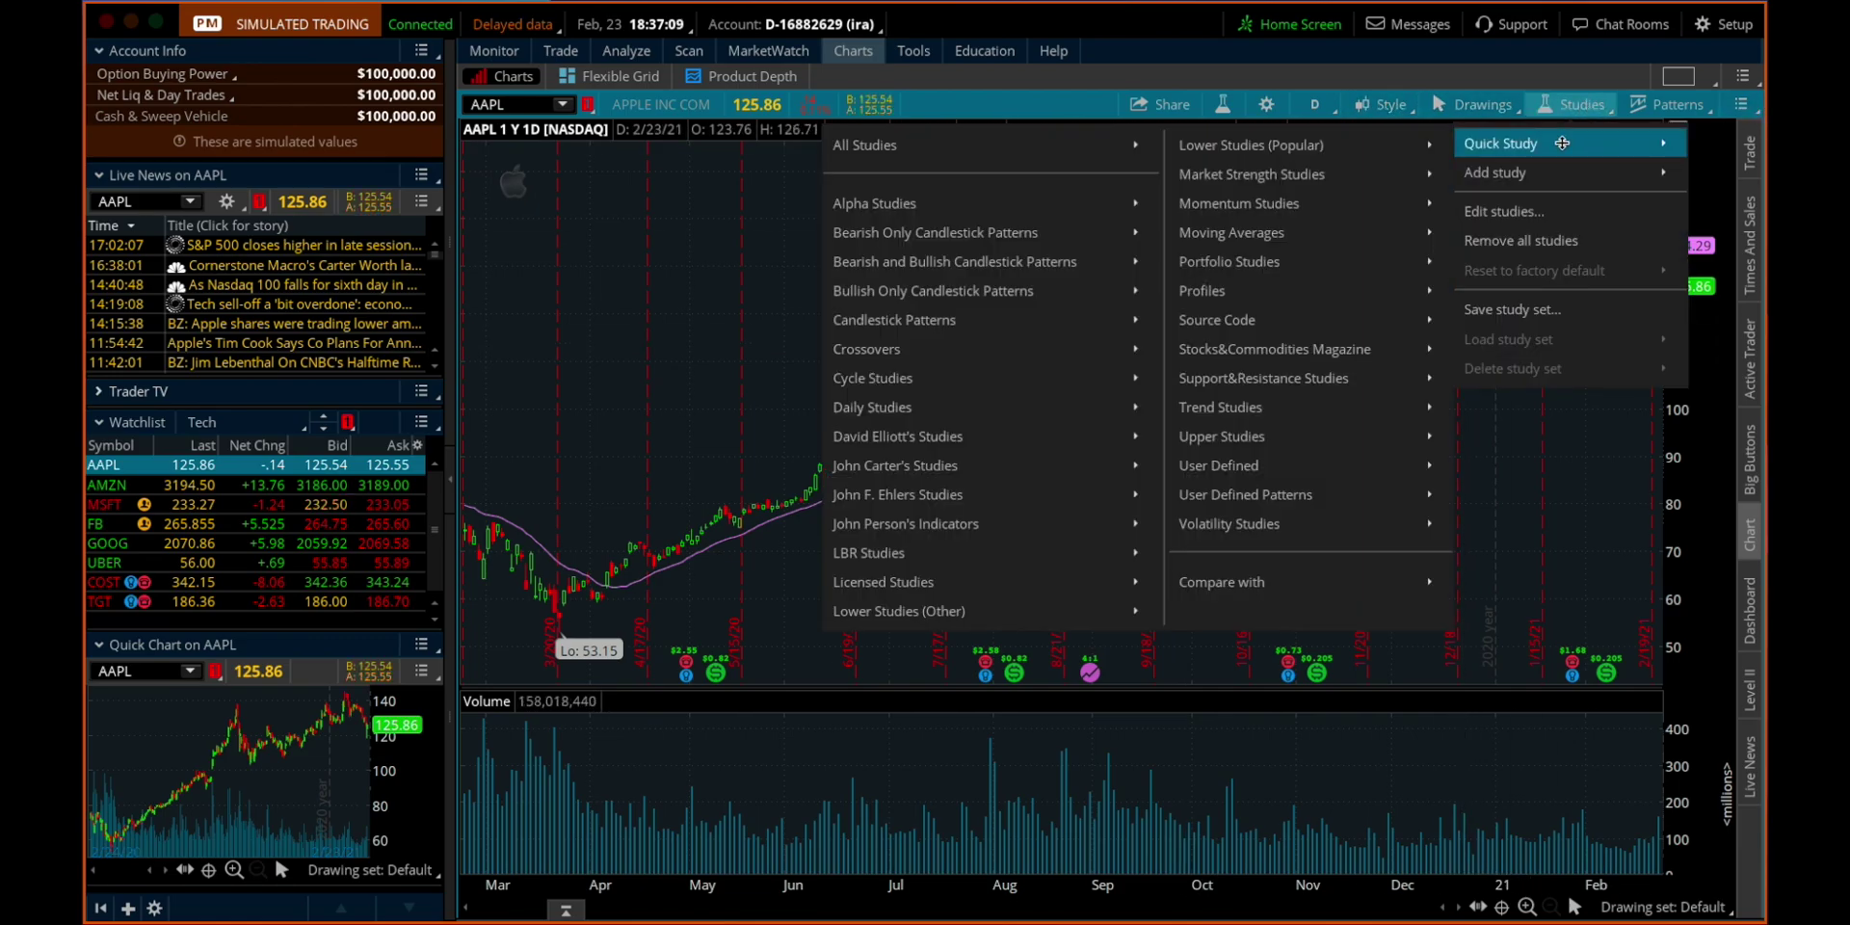
click(1539, 217)
Step: Search 'sim' and add two more SimpleMovingAvg studies
click(476, 274)
text(sim)
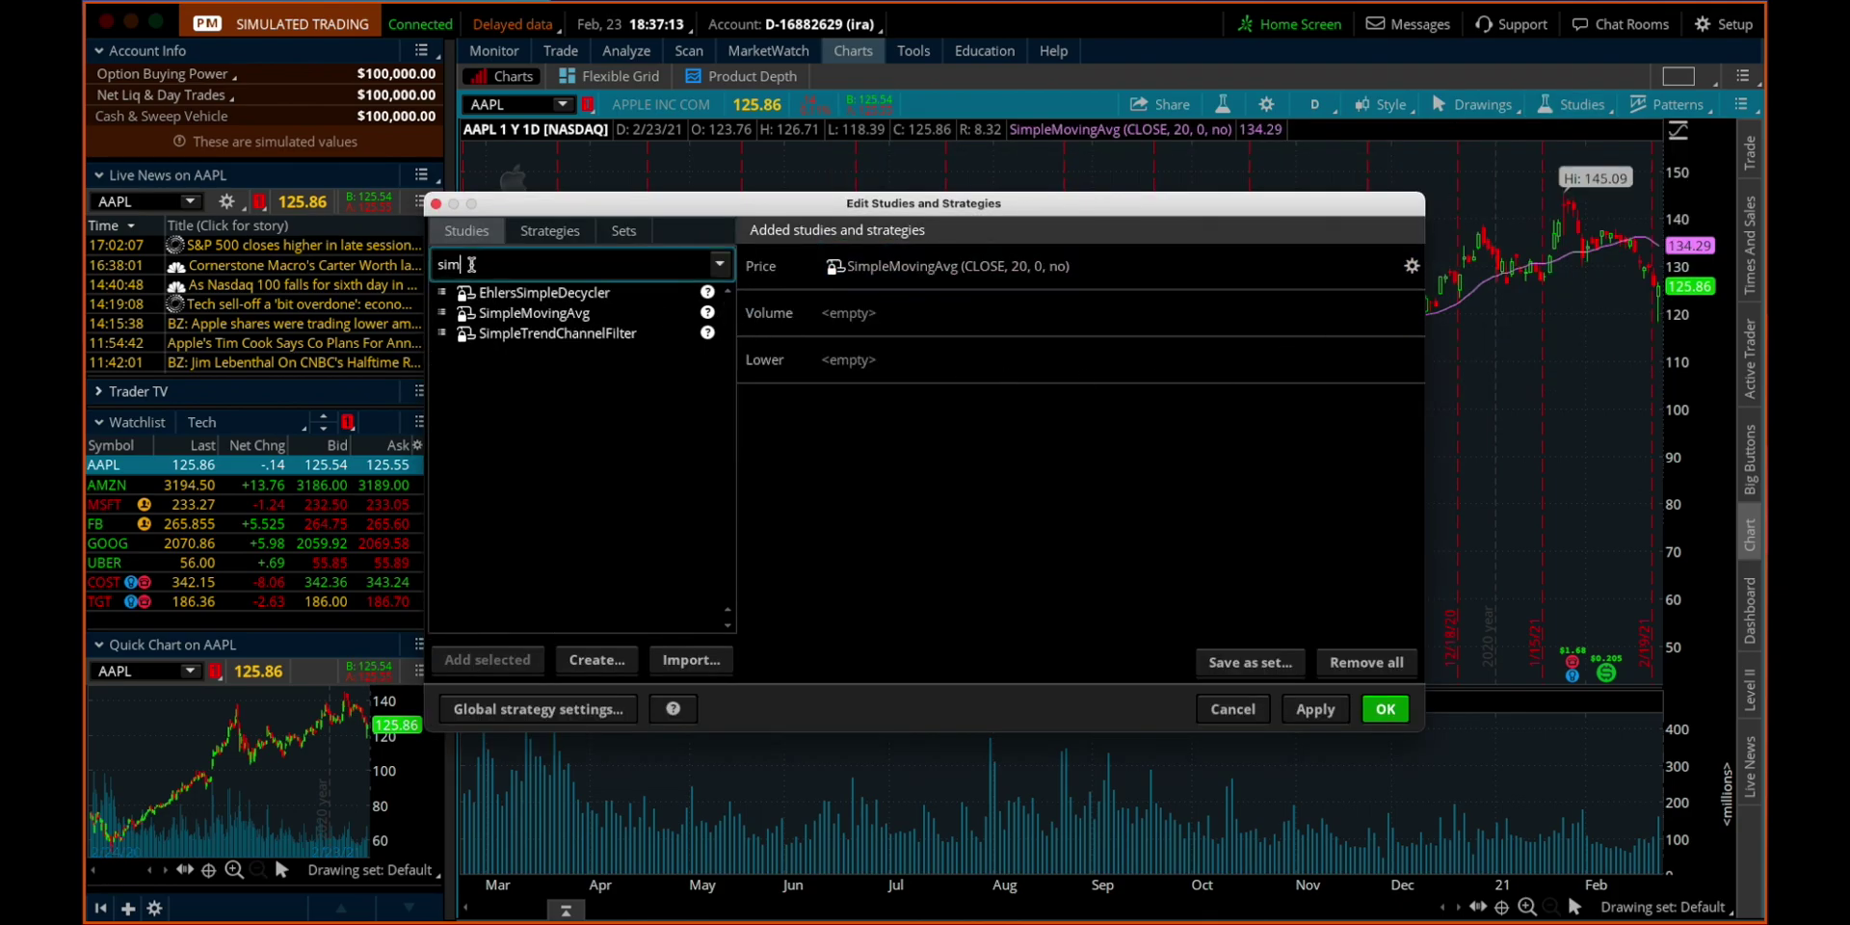
click(525, 314)
click(490, 659)
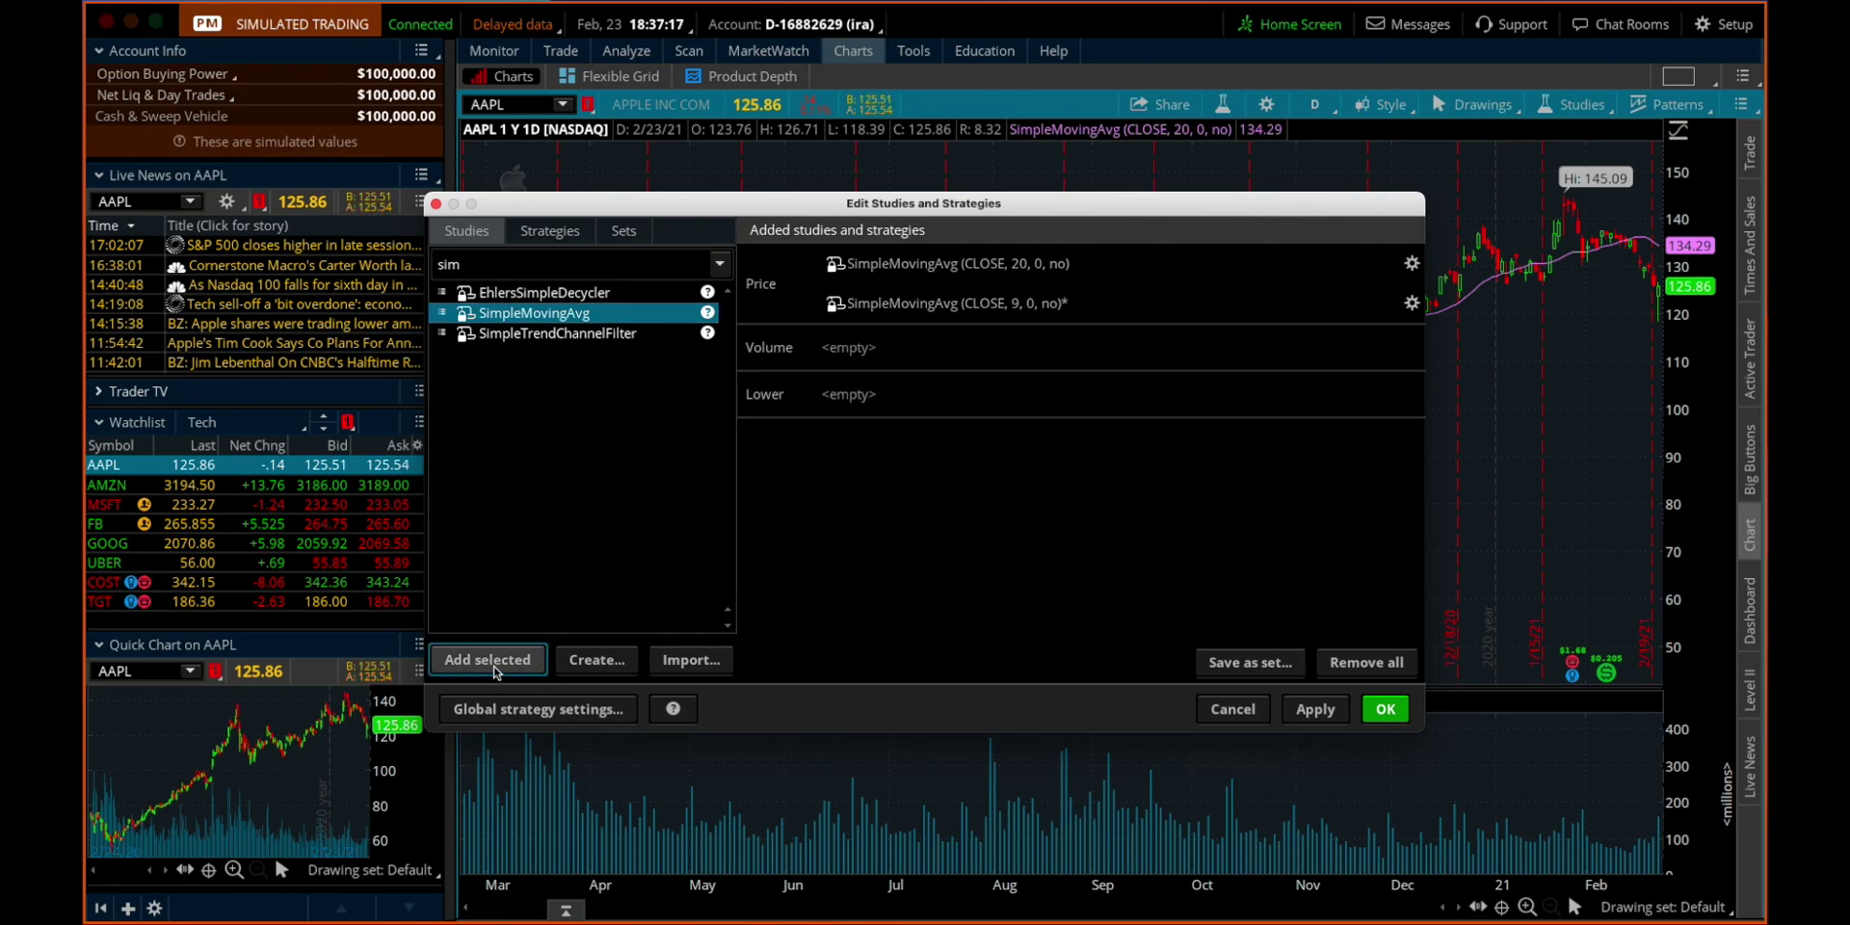
click(488, 662)
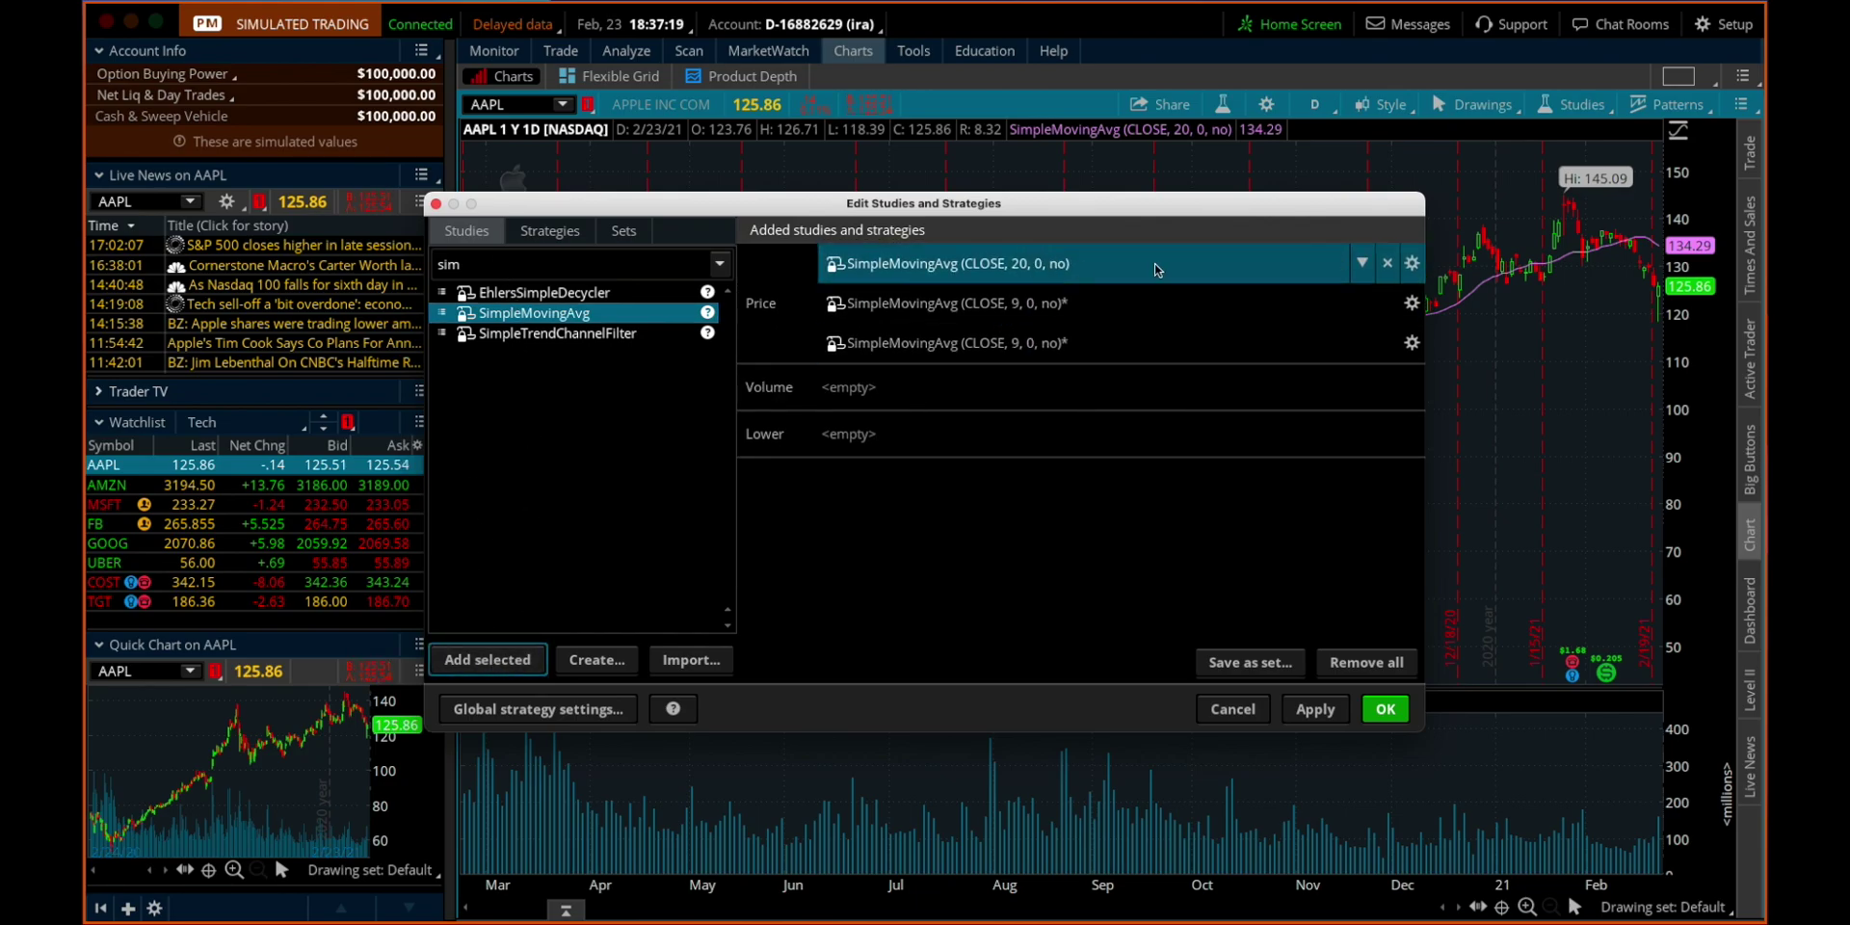
Step: Change the first moving average's length to 50 and leave the second at 9
click(1412, 263)
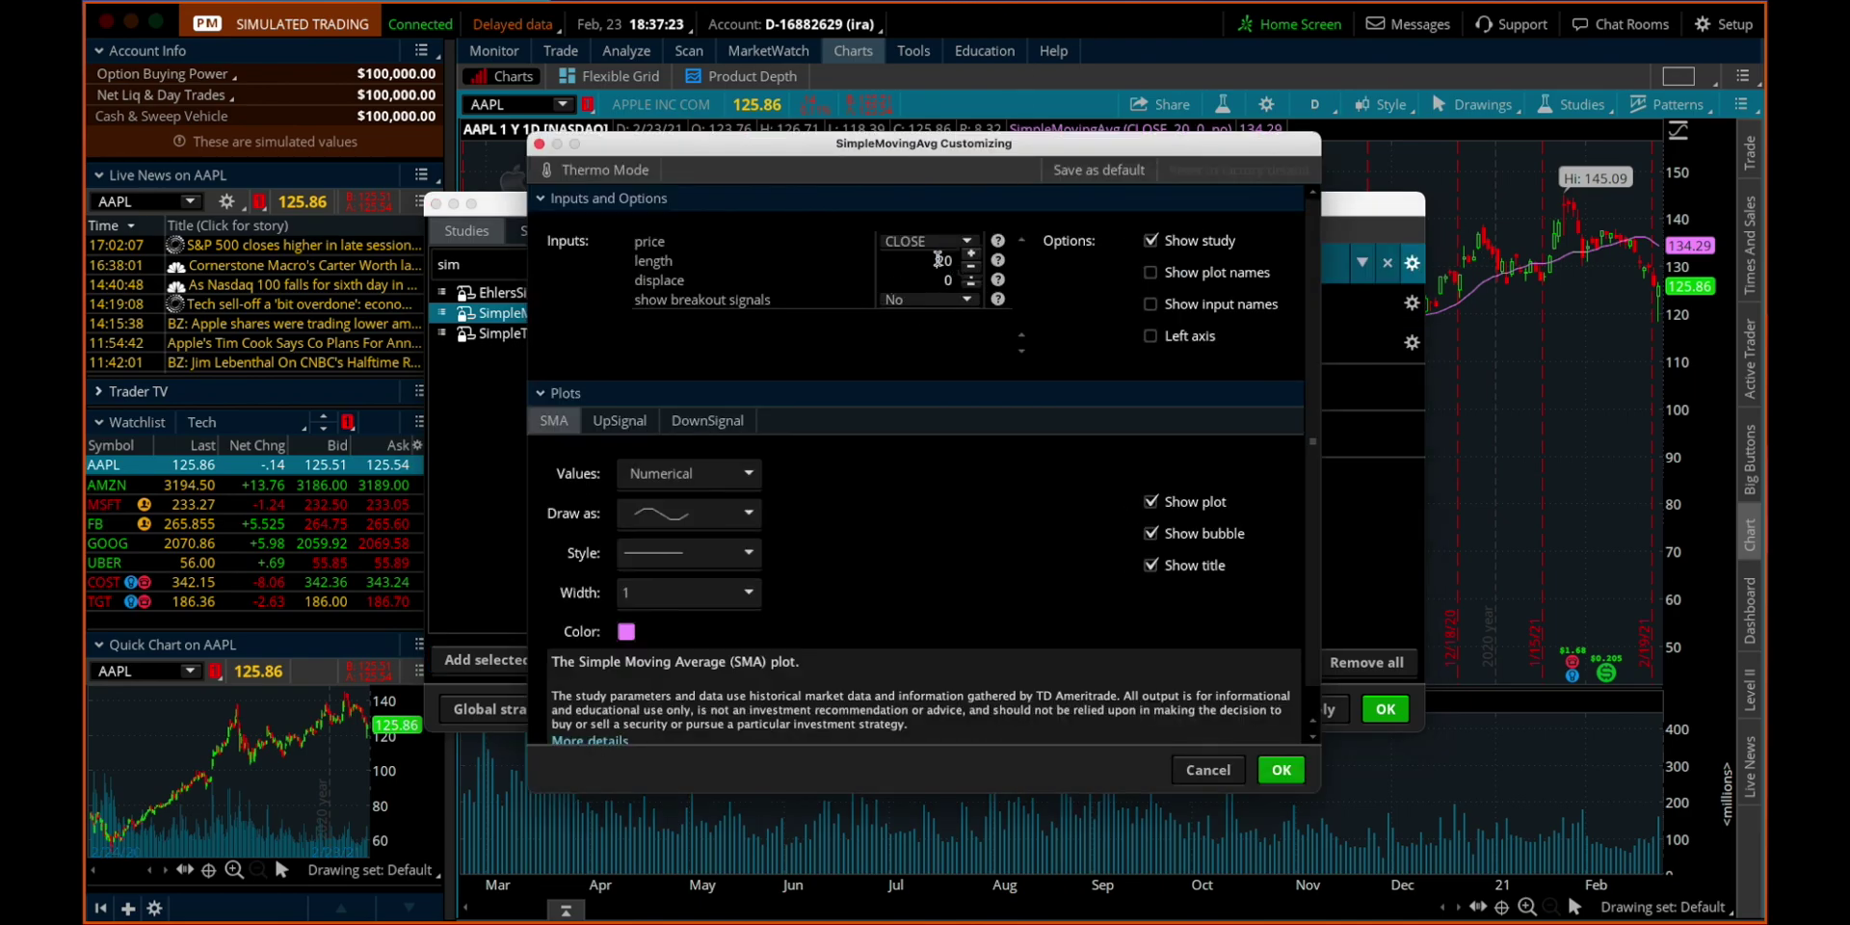
drag(937, 264, 957, 272)
text(50)
key(Tab)
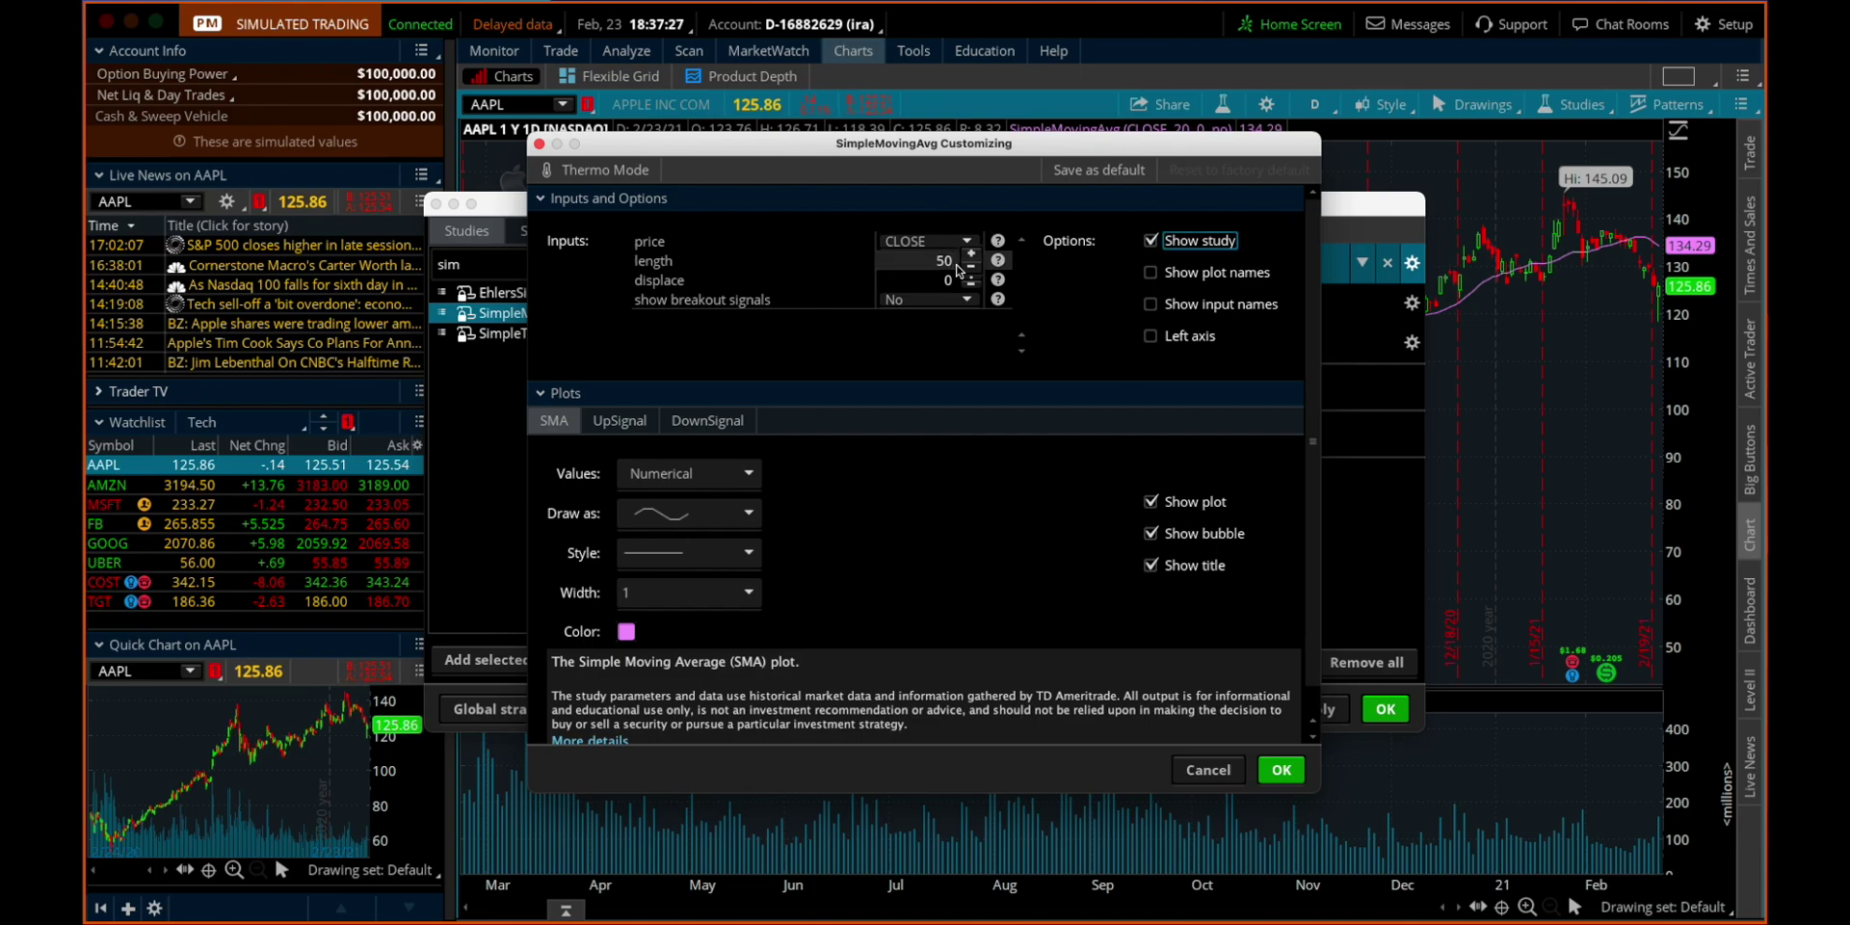
click(1273, 772)
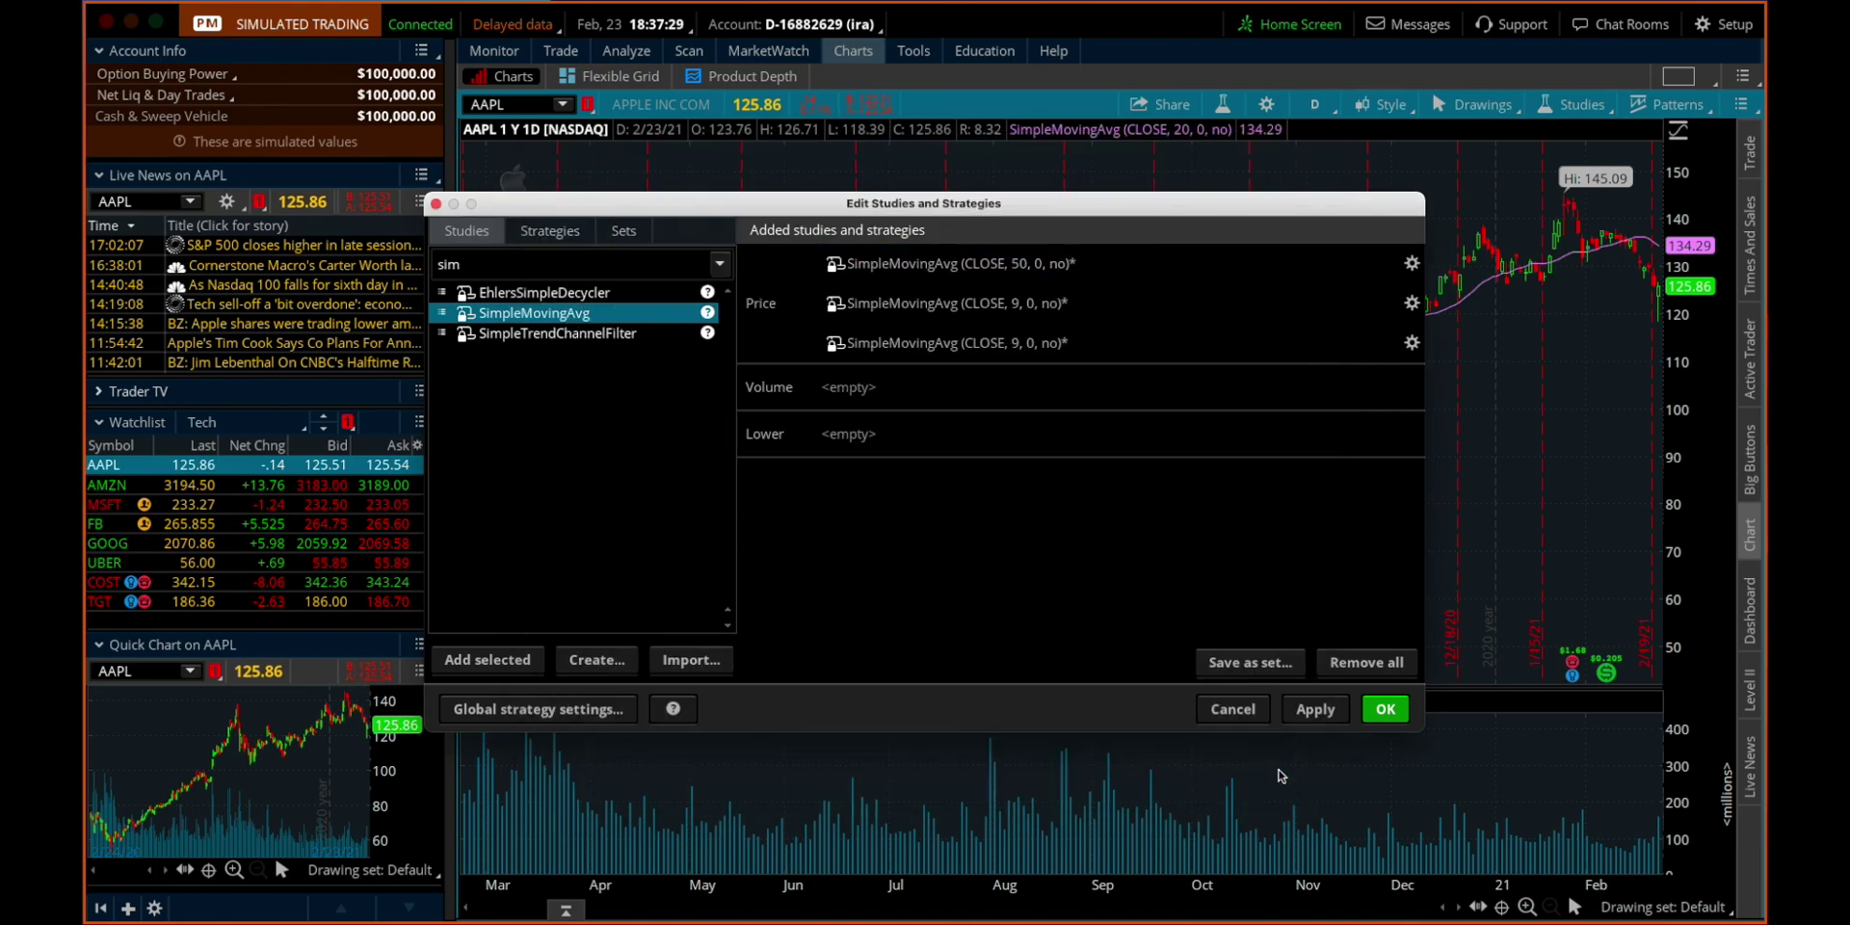
click(1412, 302)
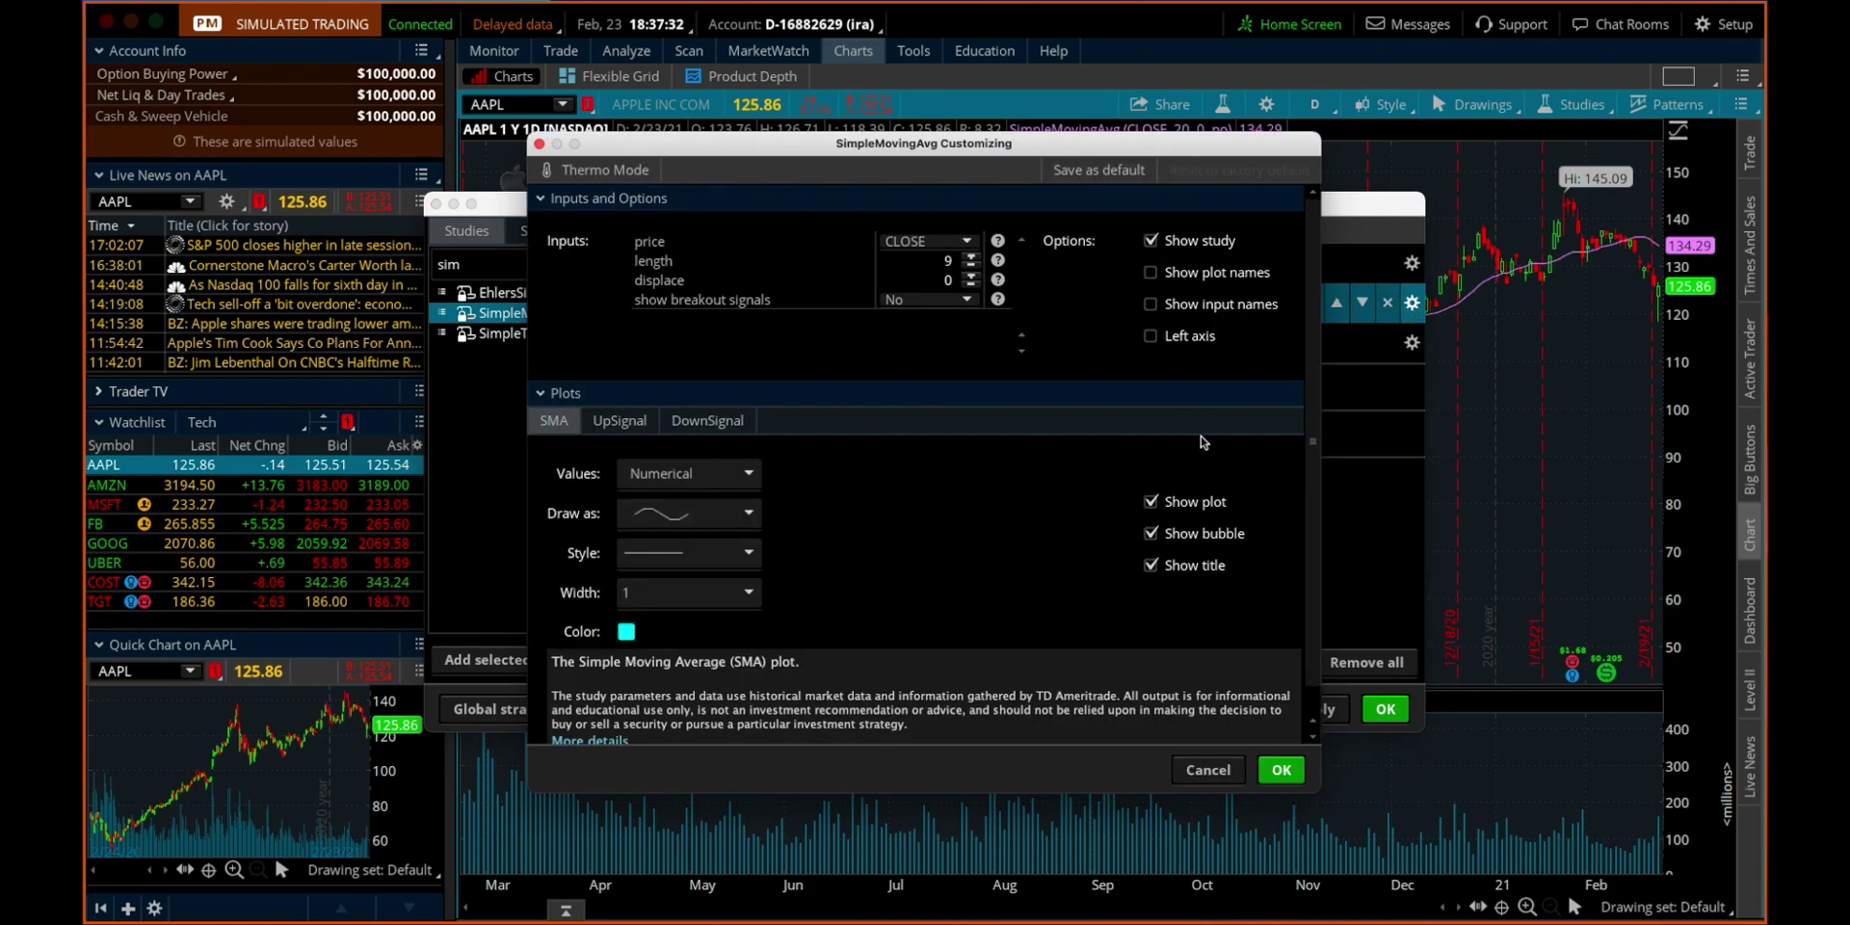
click(1282, 769)
Step: Set the third moving average to length 200 with an orange line
click(1411, 344)
click(1412, 343)
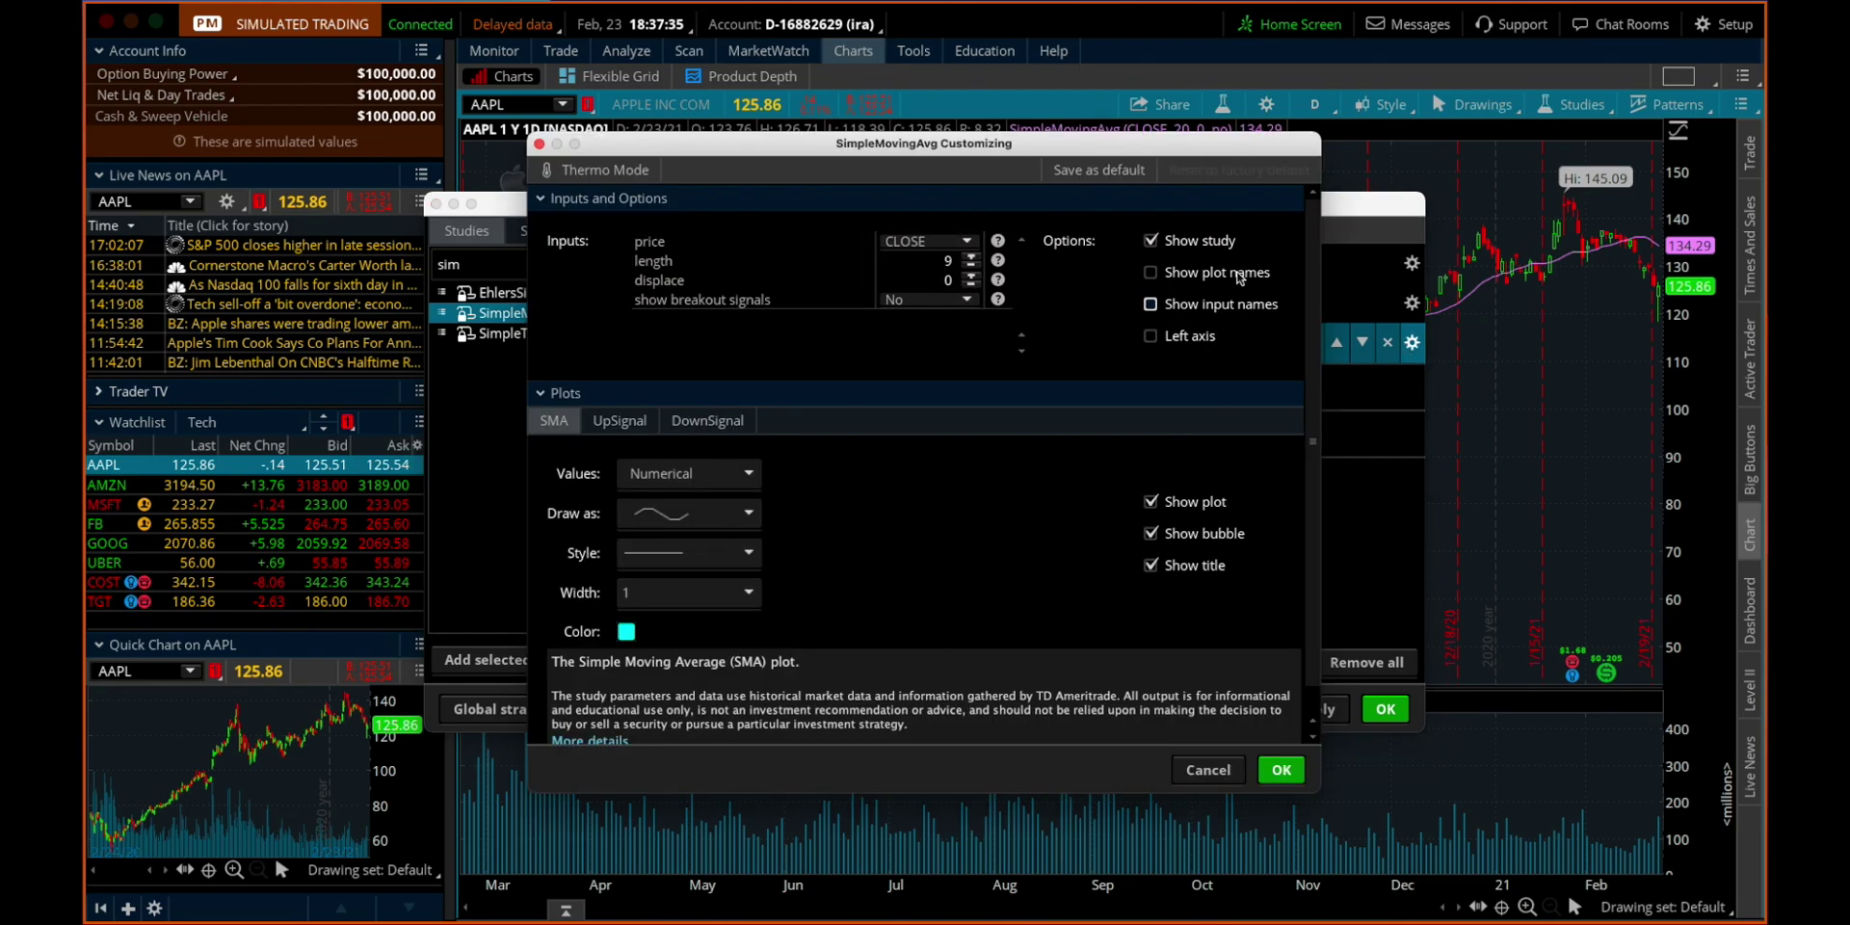
double_click(952, 261)
click(627, 631)
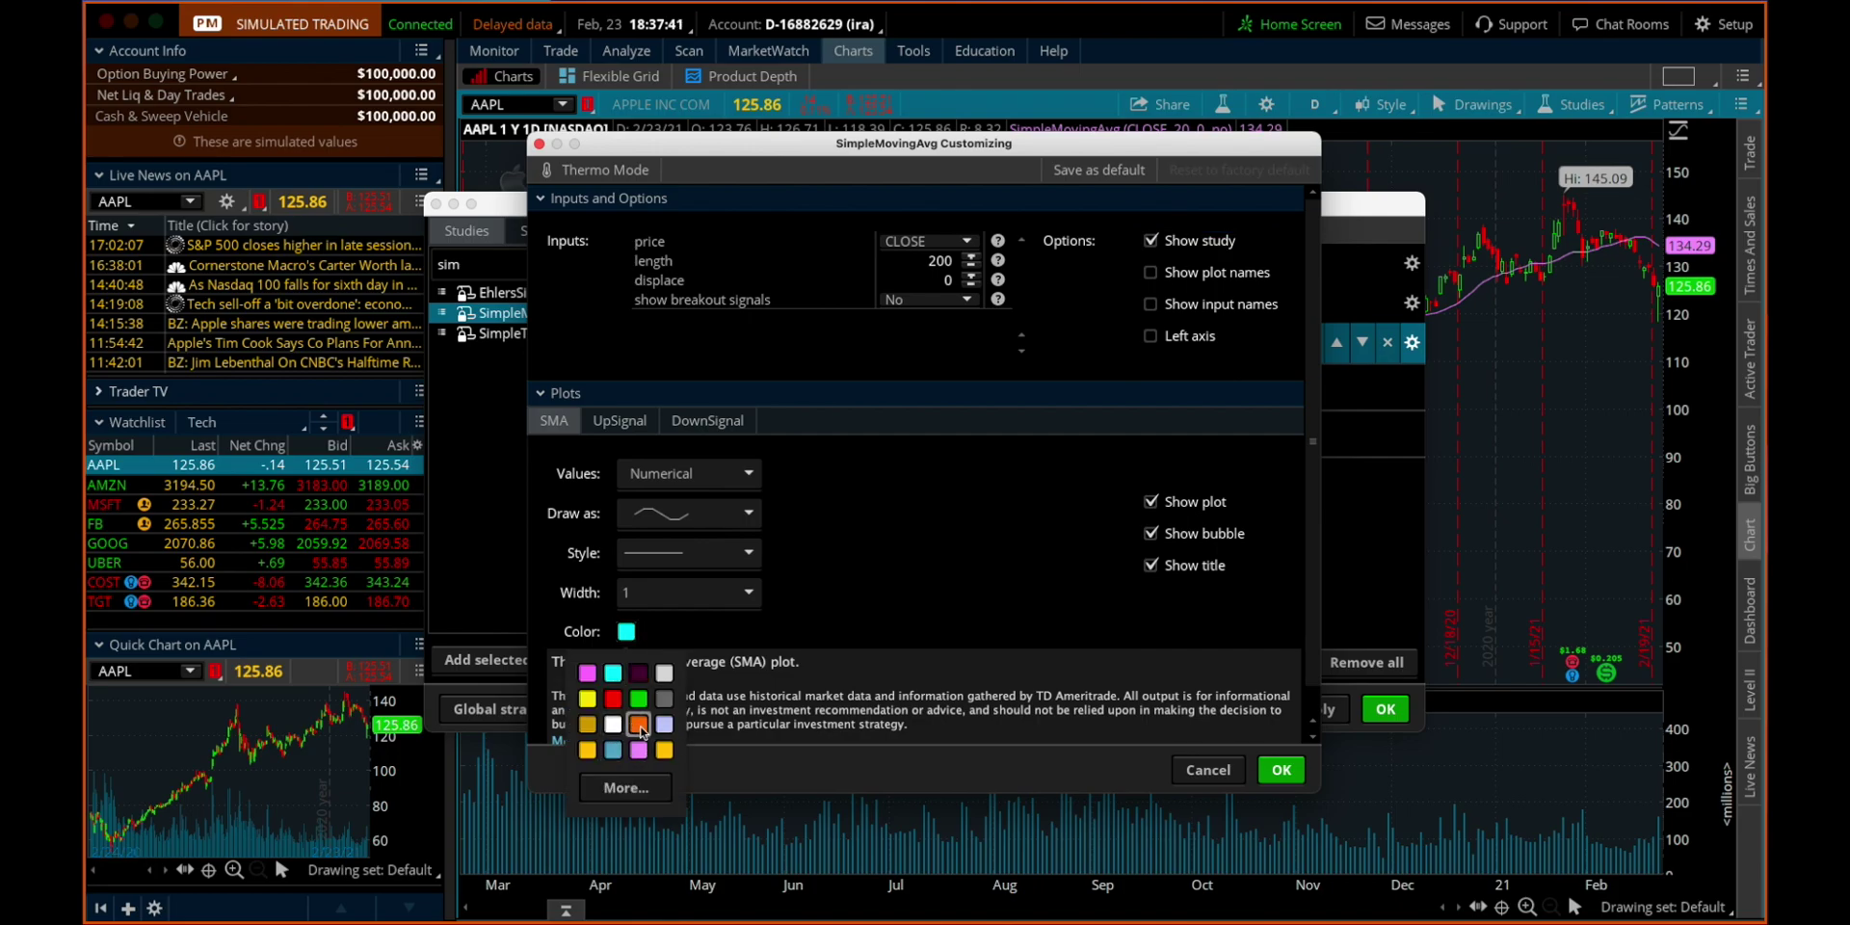
click(639, 724)
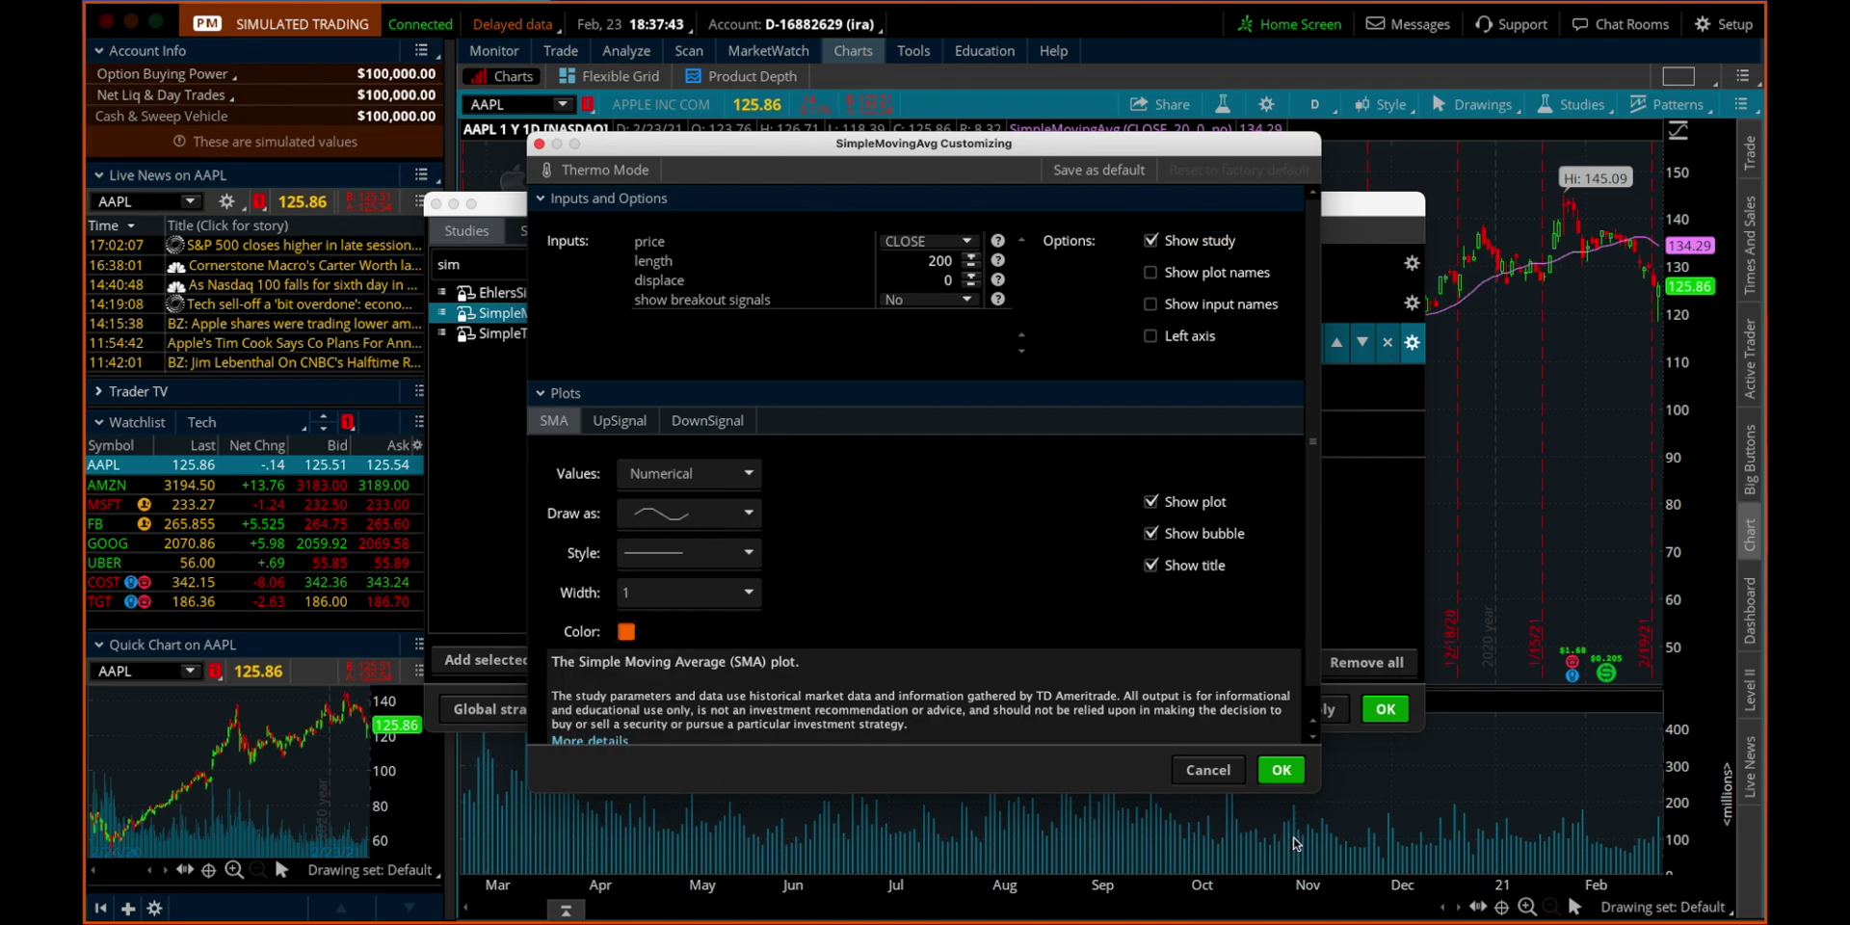
click(1282, 770)
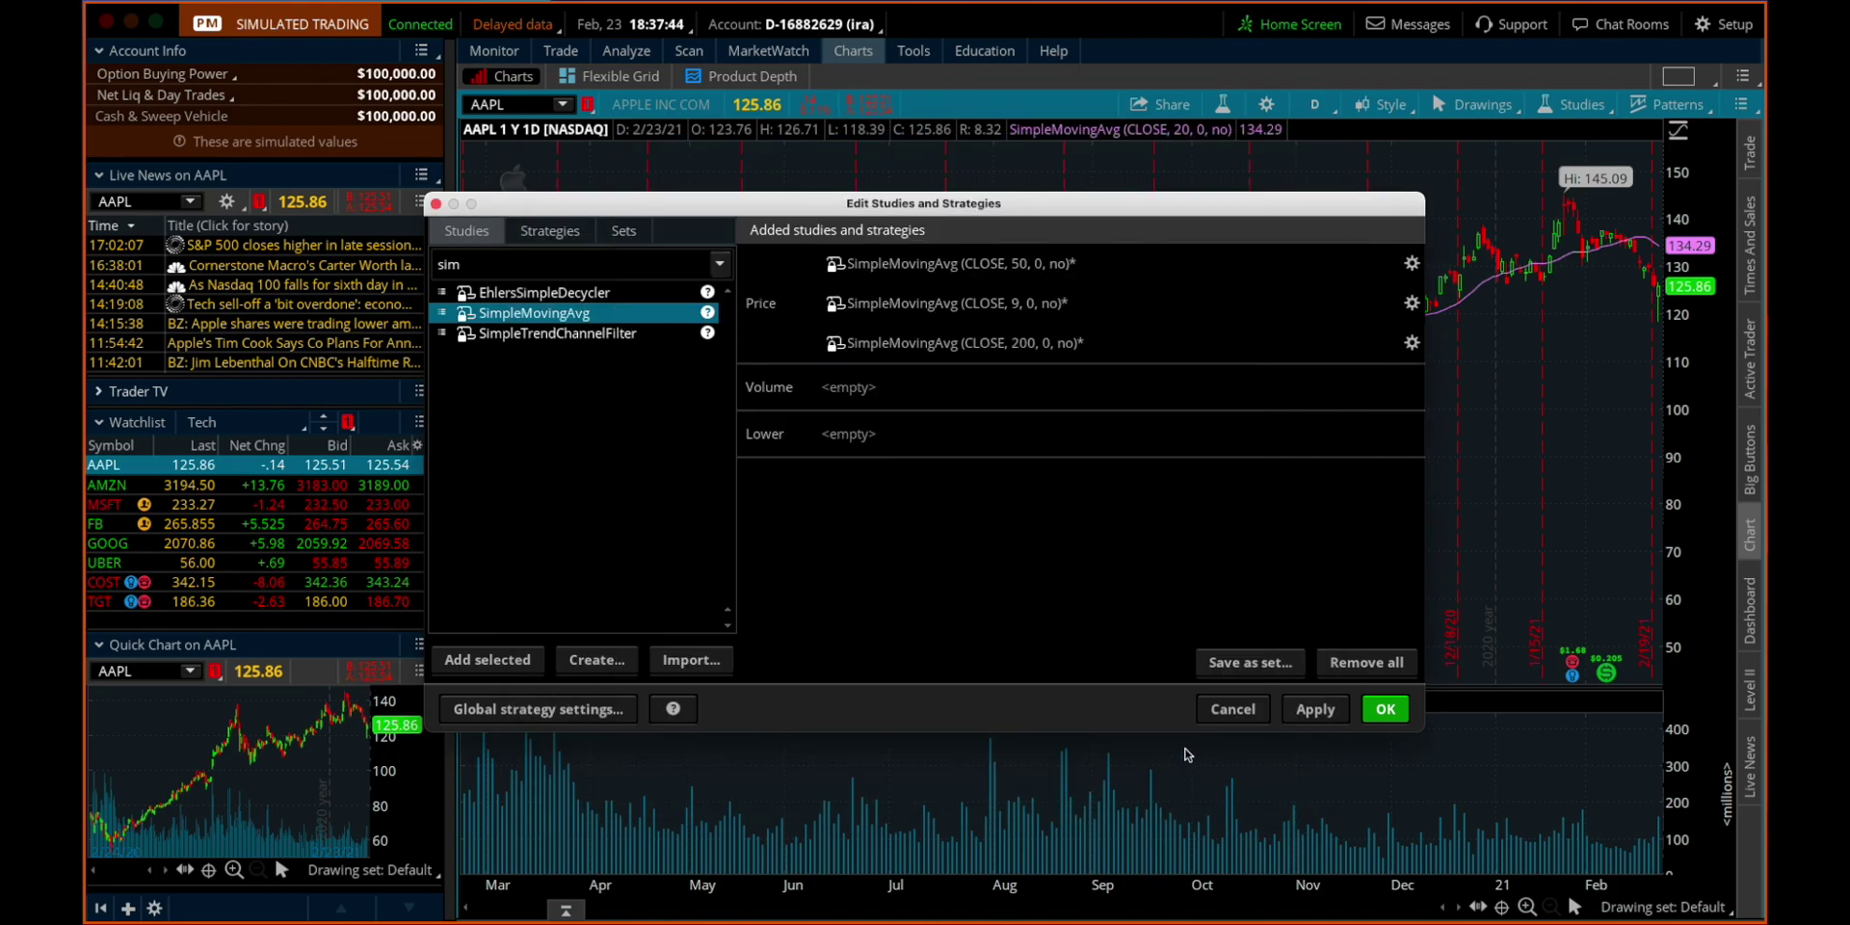
Step: Apply the three SMAs, switch the chart to 3 Y : W, and reopen the study editor
click(1385, 710)
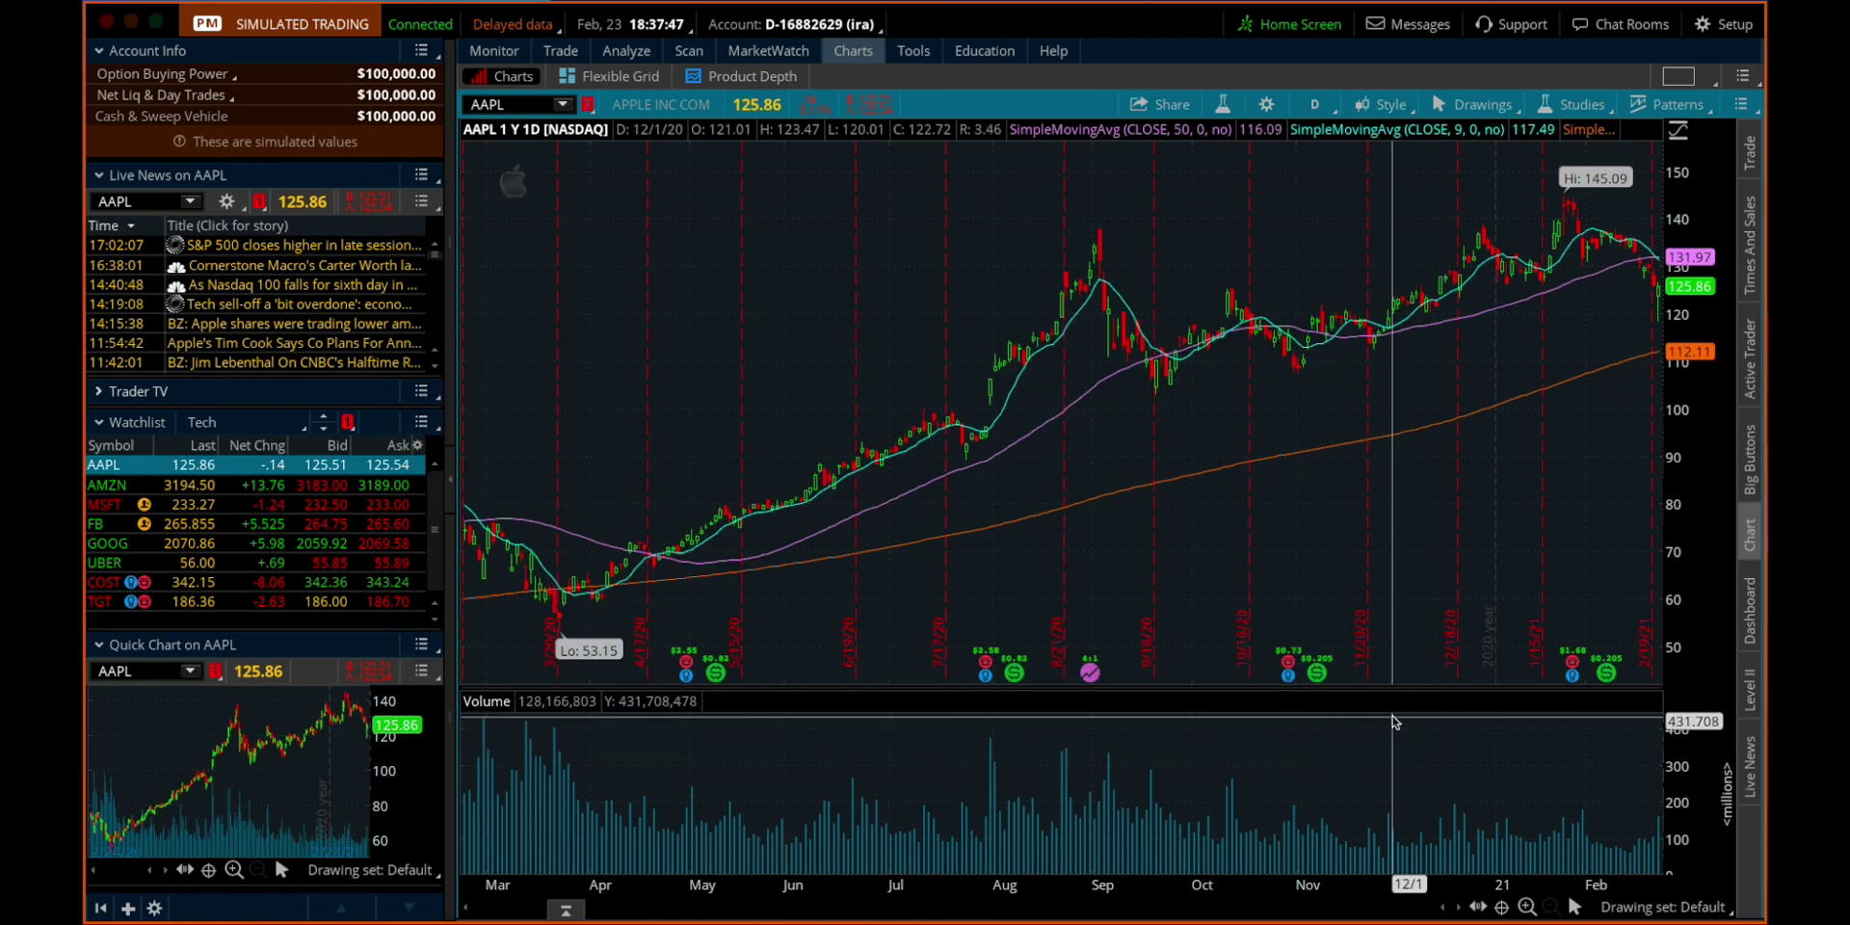
click(1313, 104)
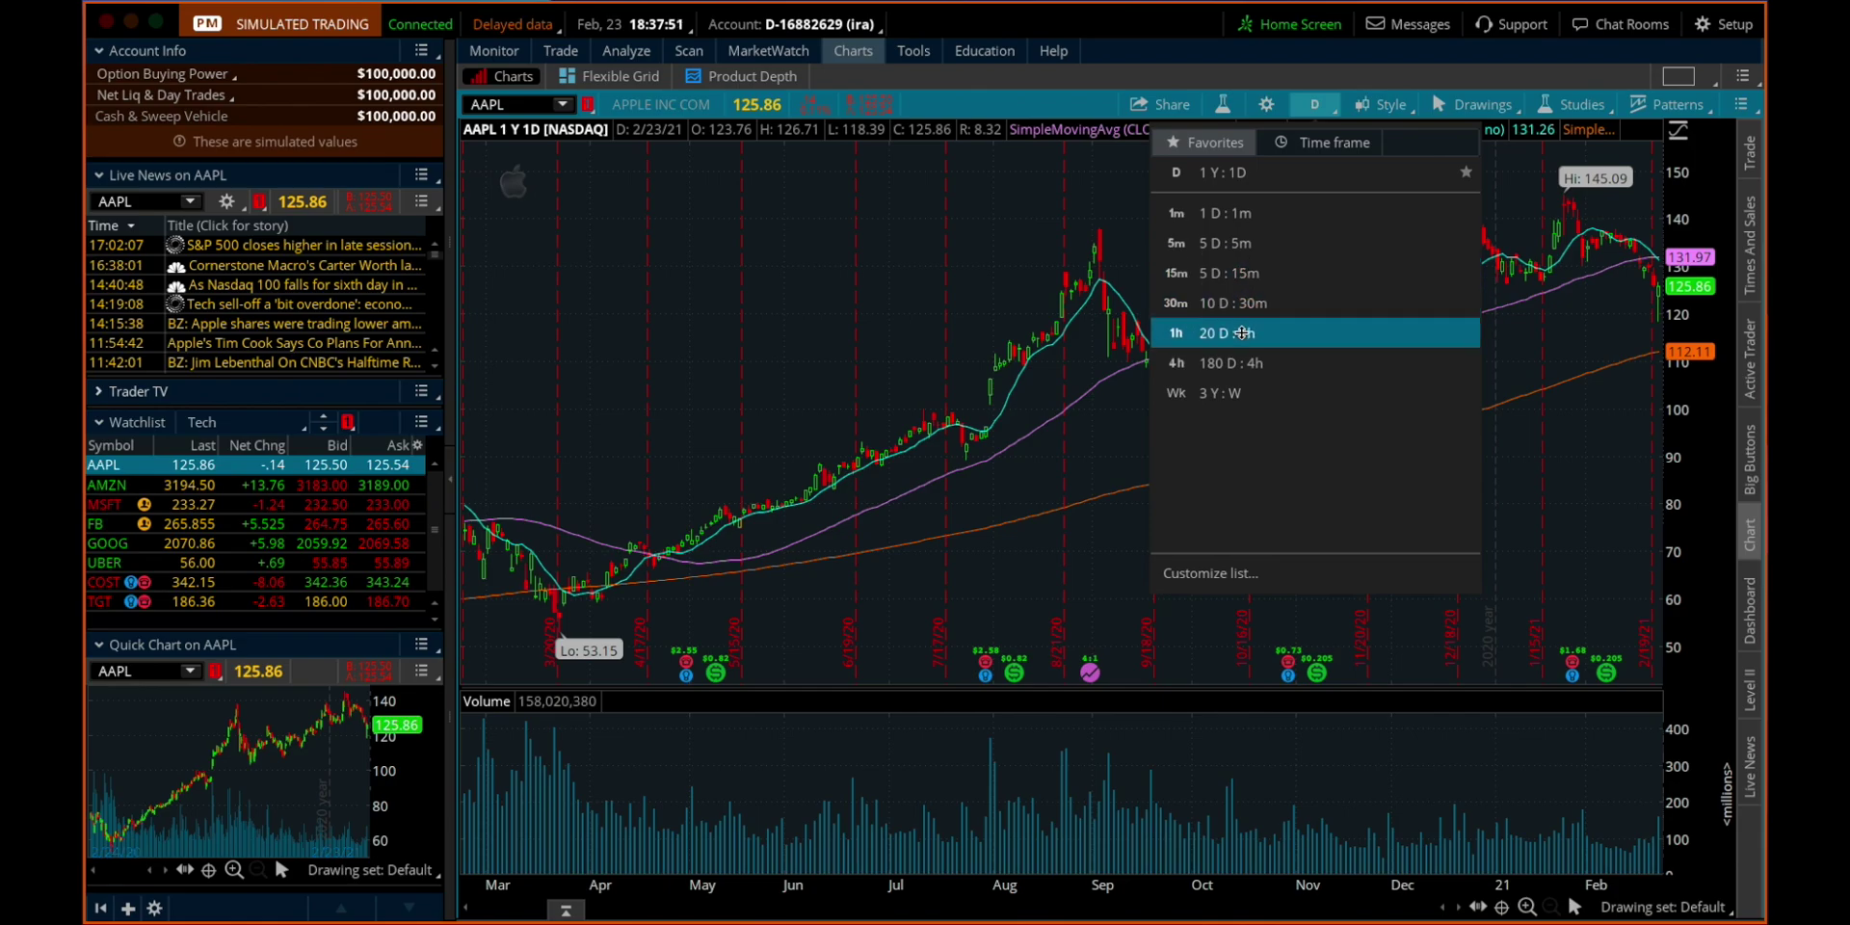
click(1233, 392)
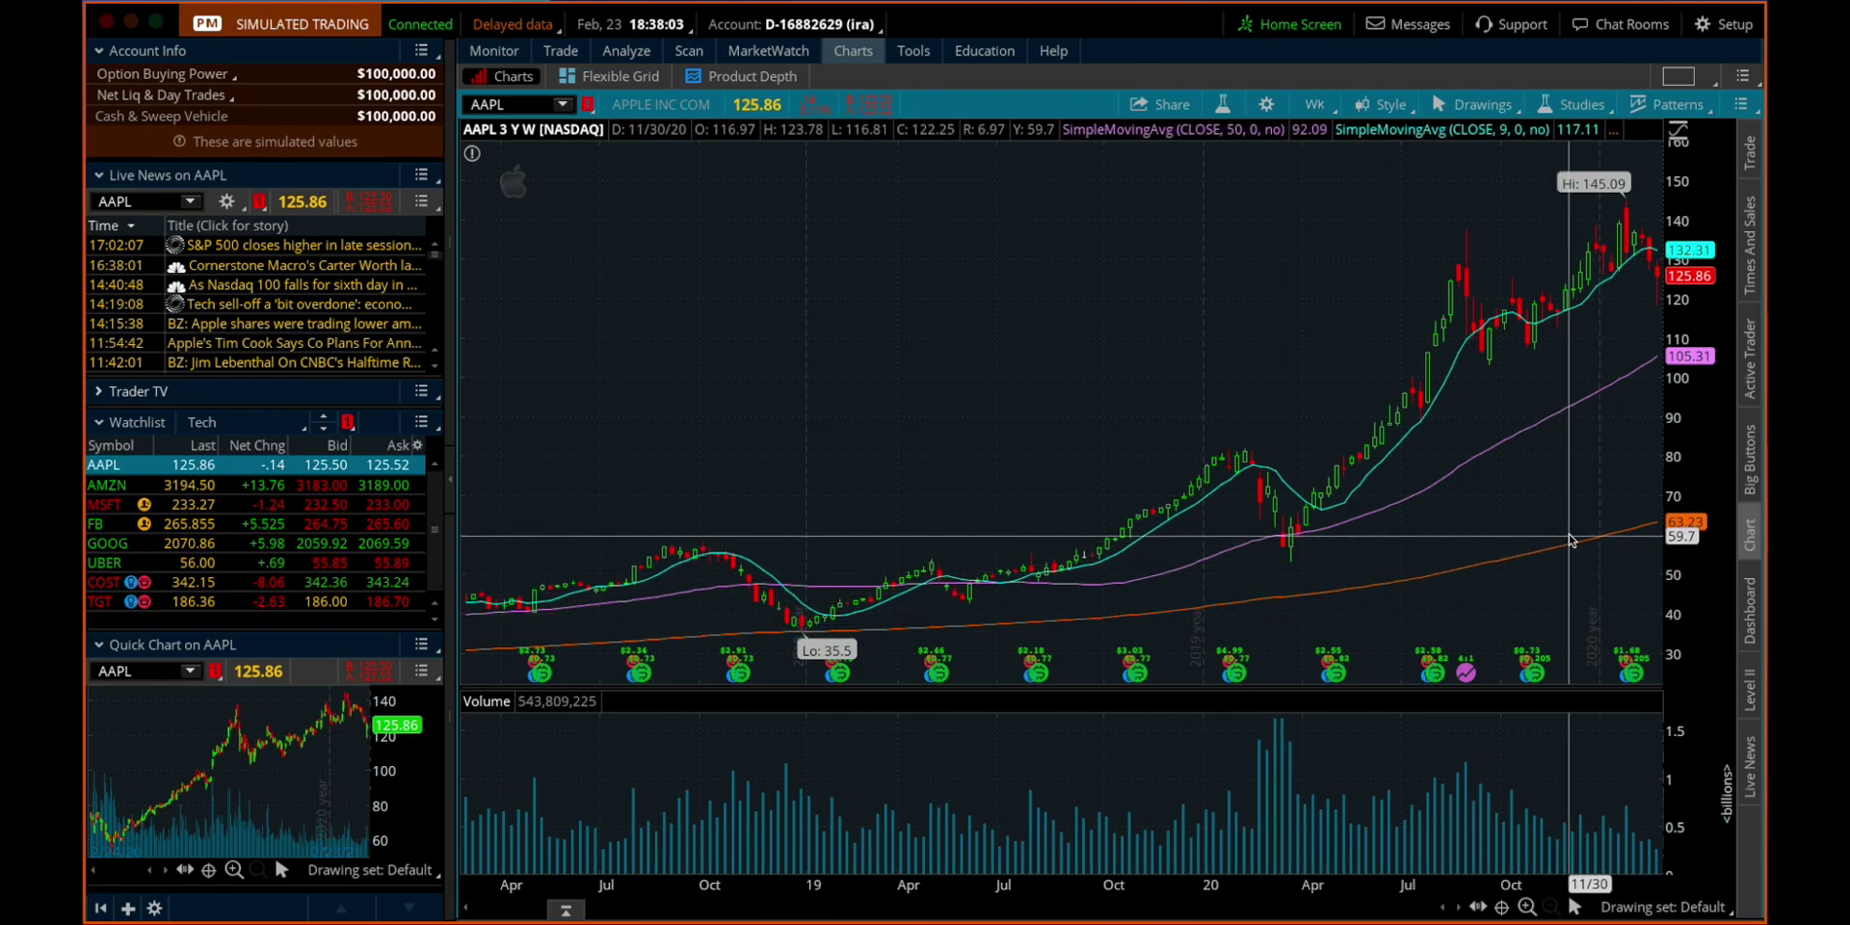
click(1577, 106)
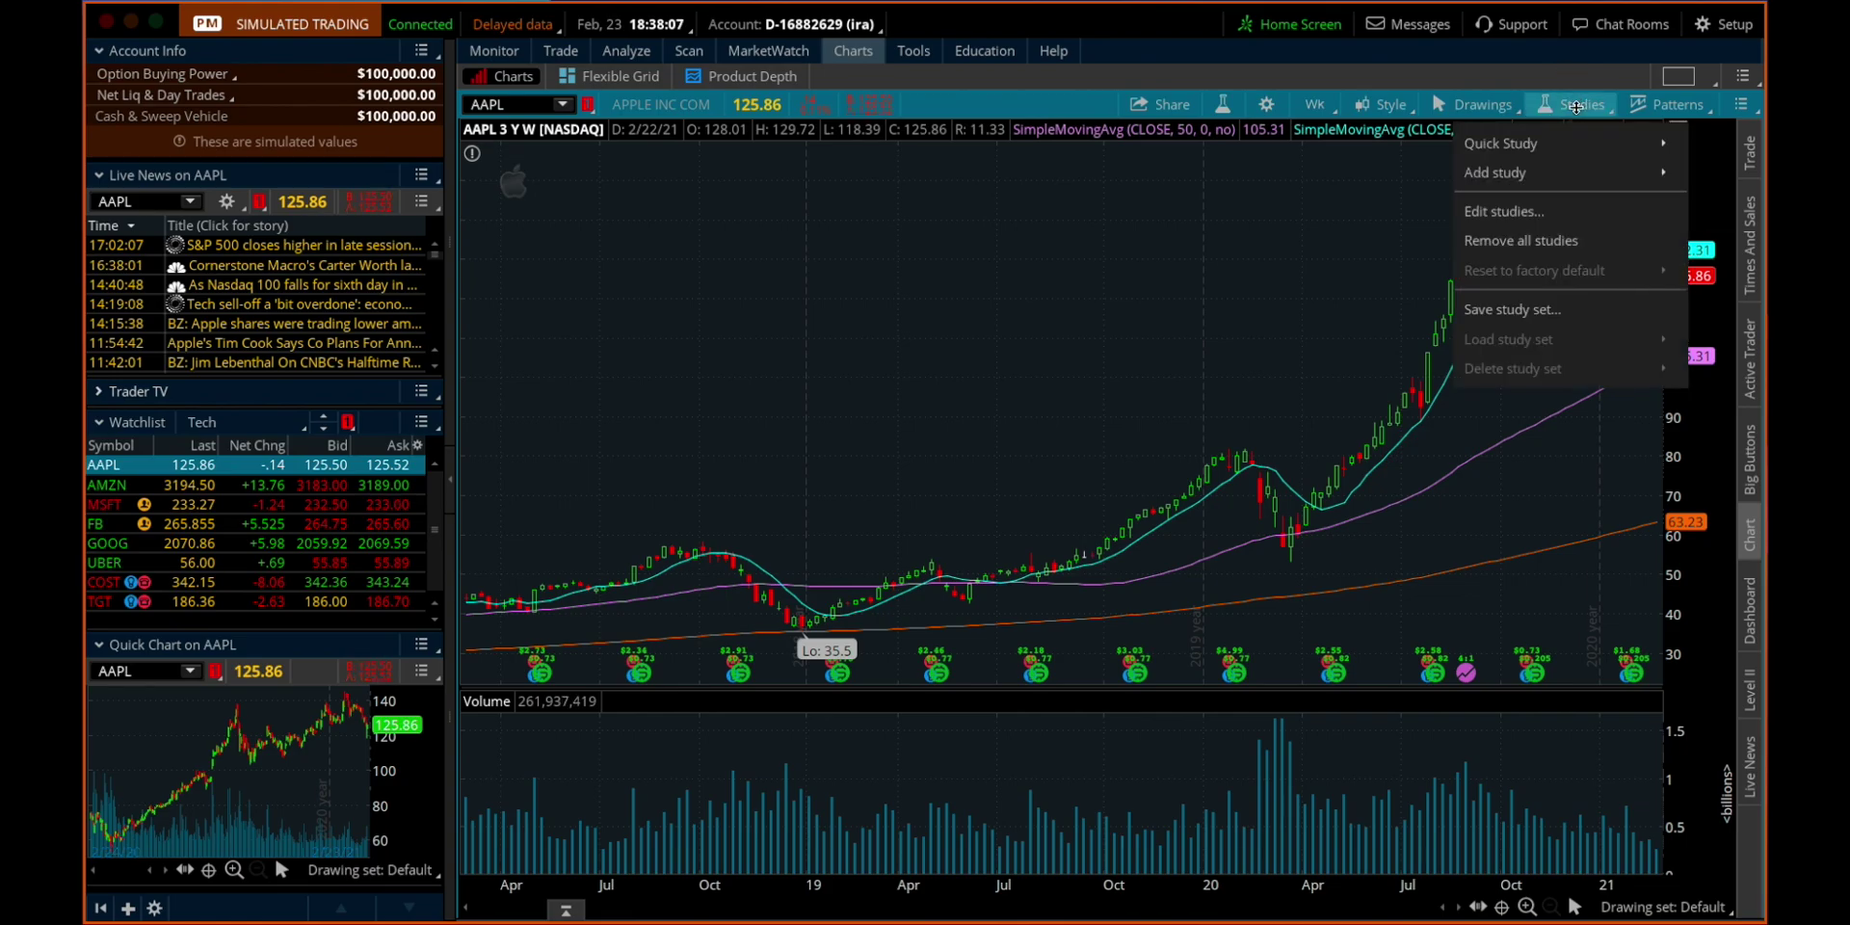
click(1535, 213)
Step: Add the RSI (14, 70, 30) study from an 'rsi' search and apply it
click(569, 263)
text(rsi)
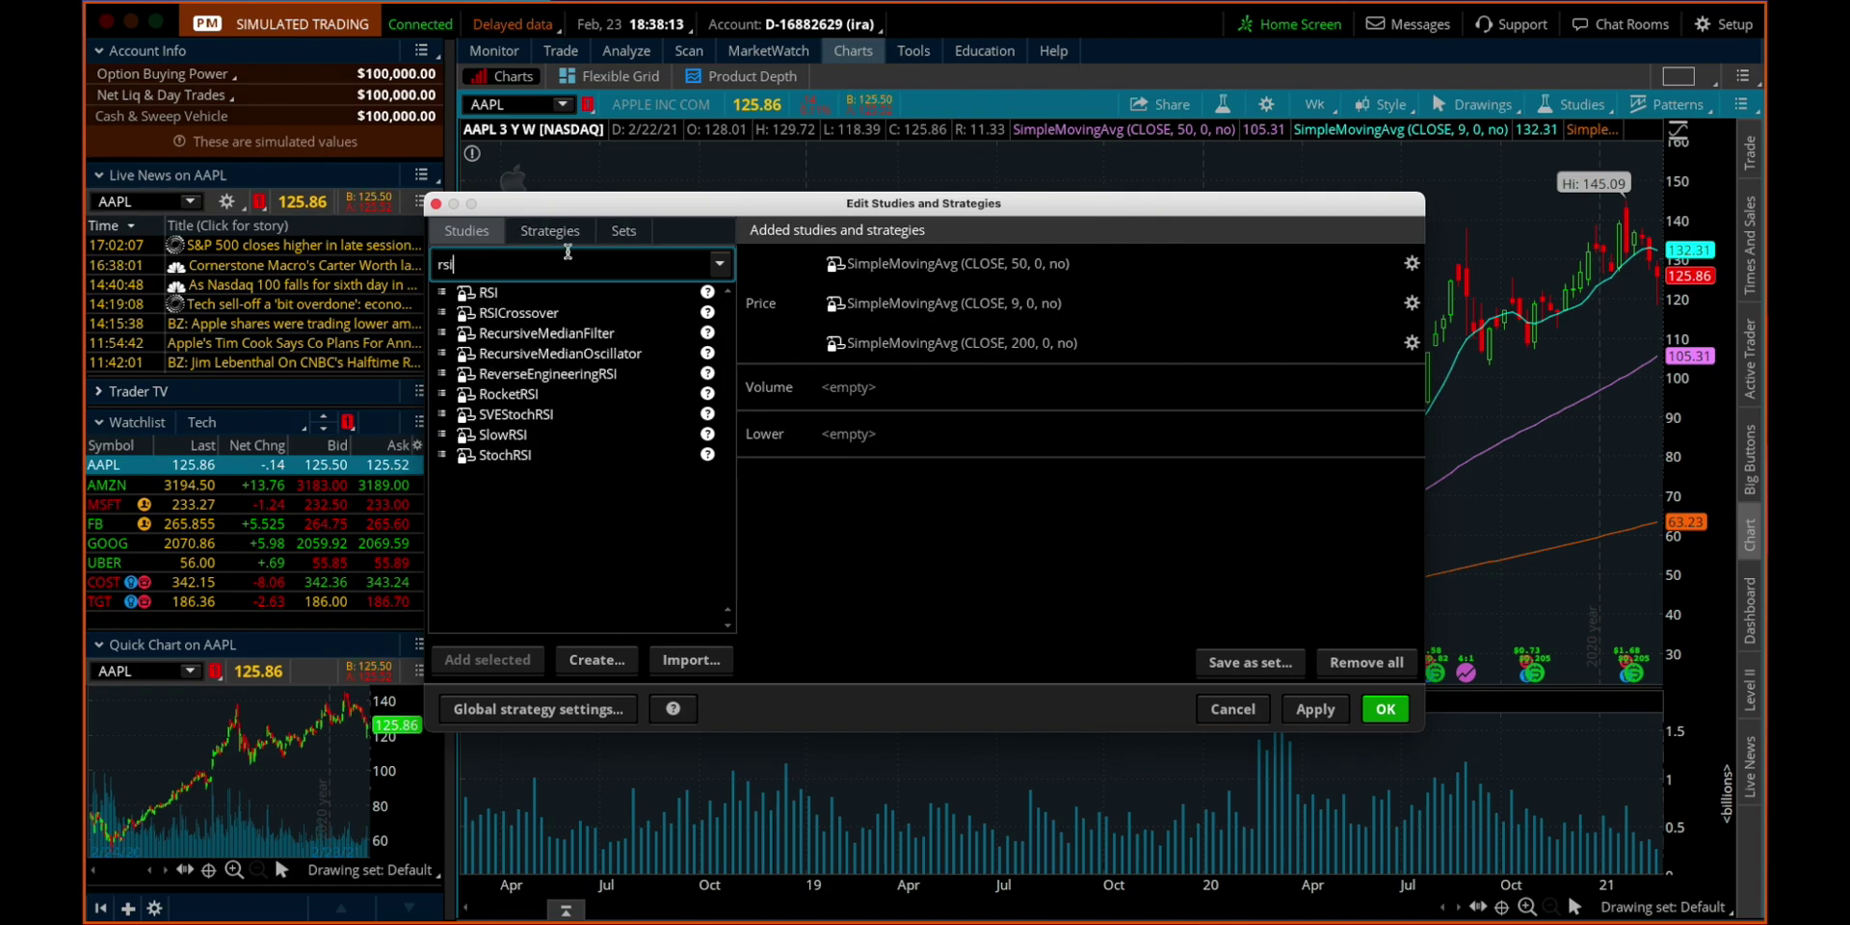
click(569, 294)
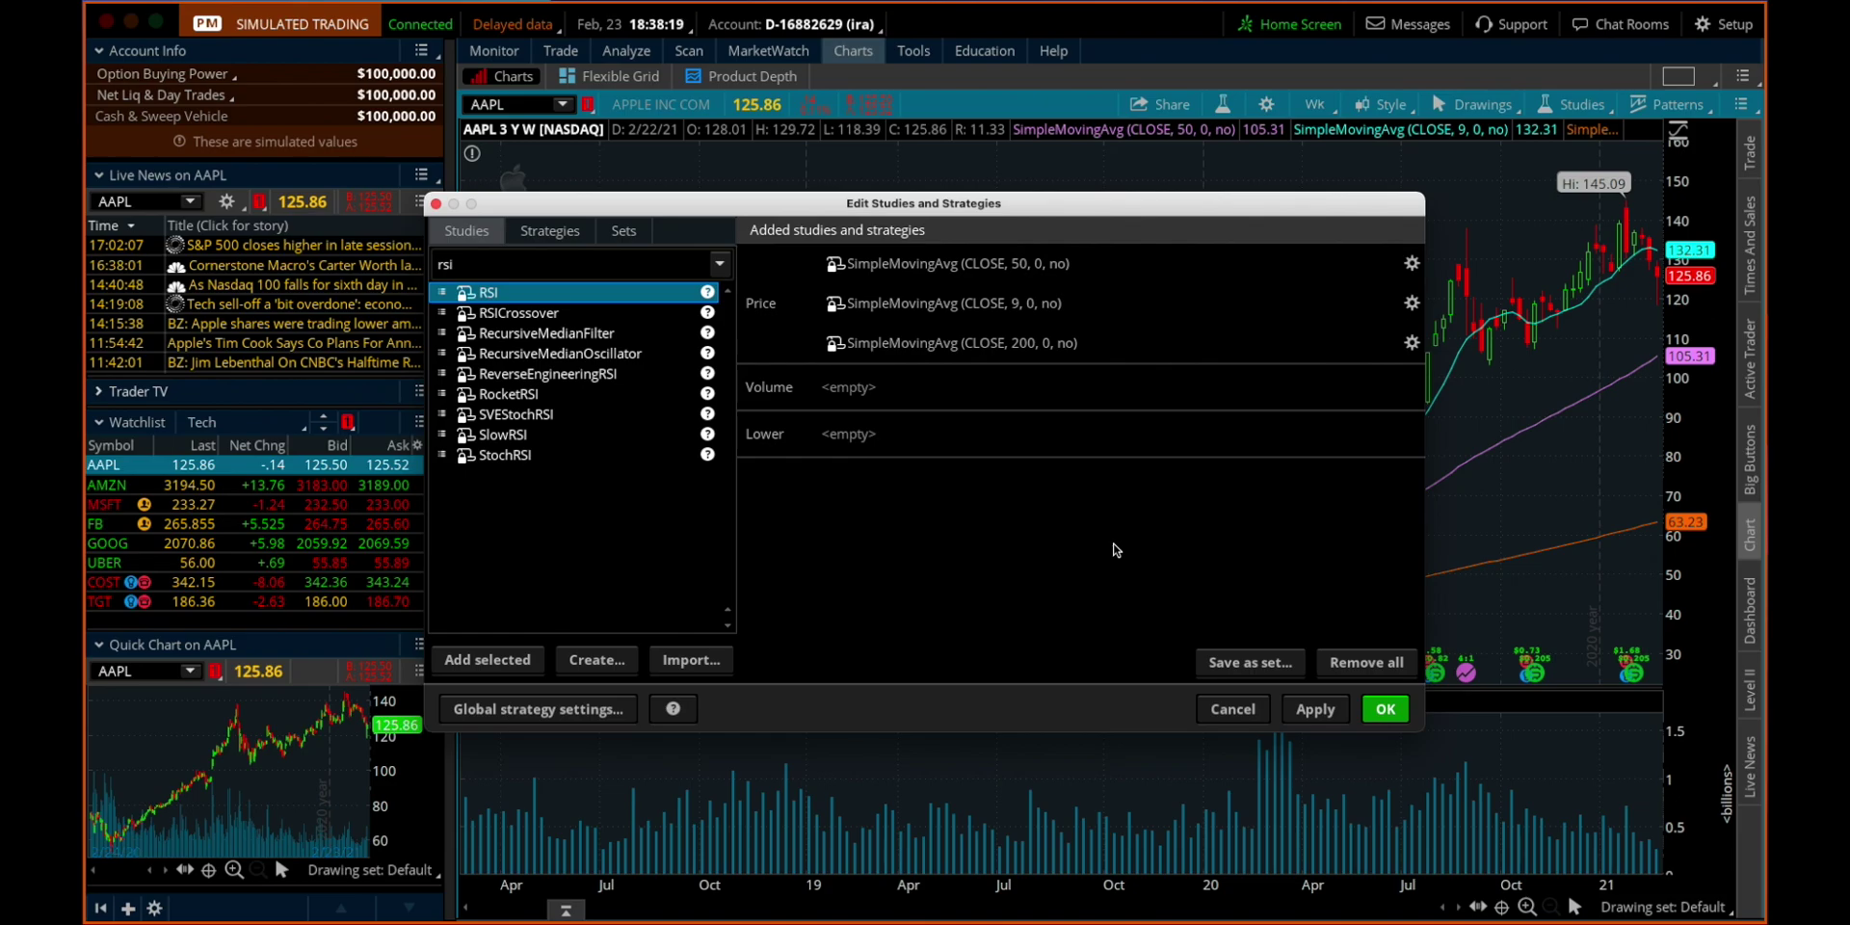
click(498, 658)
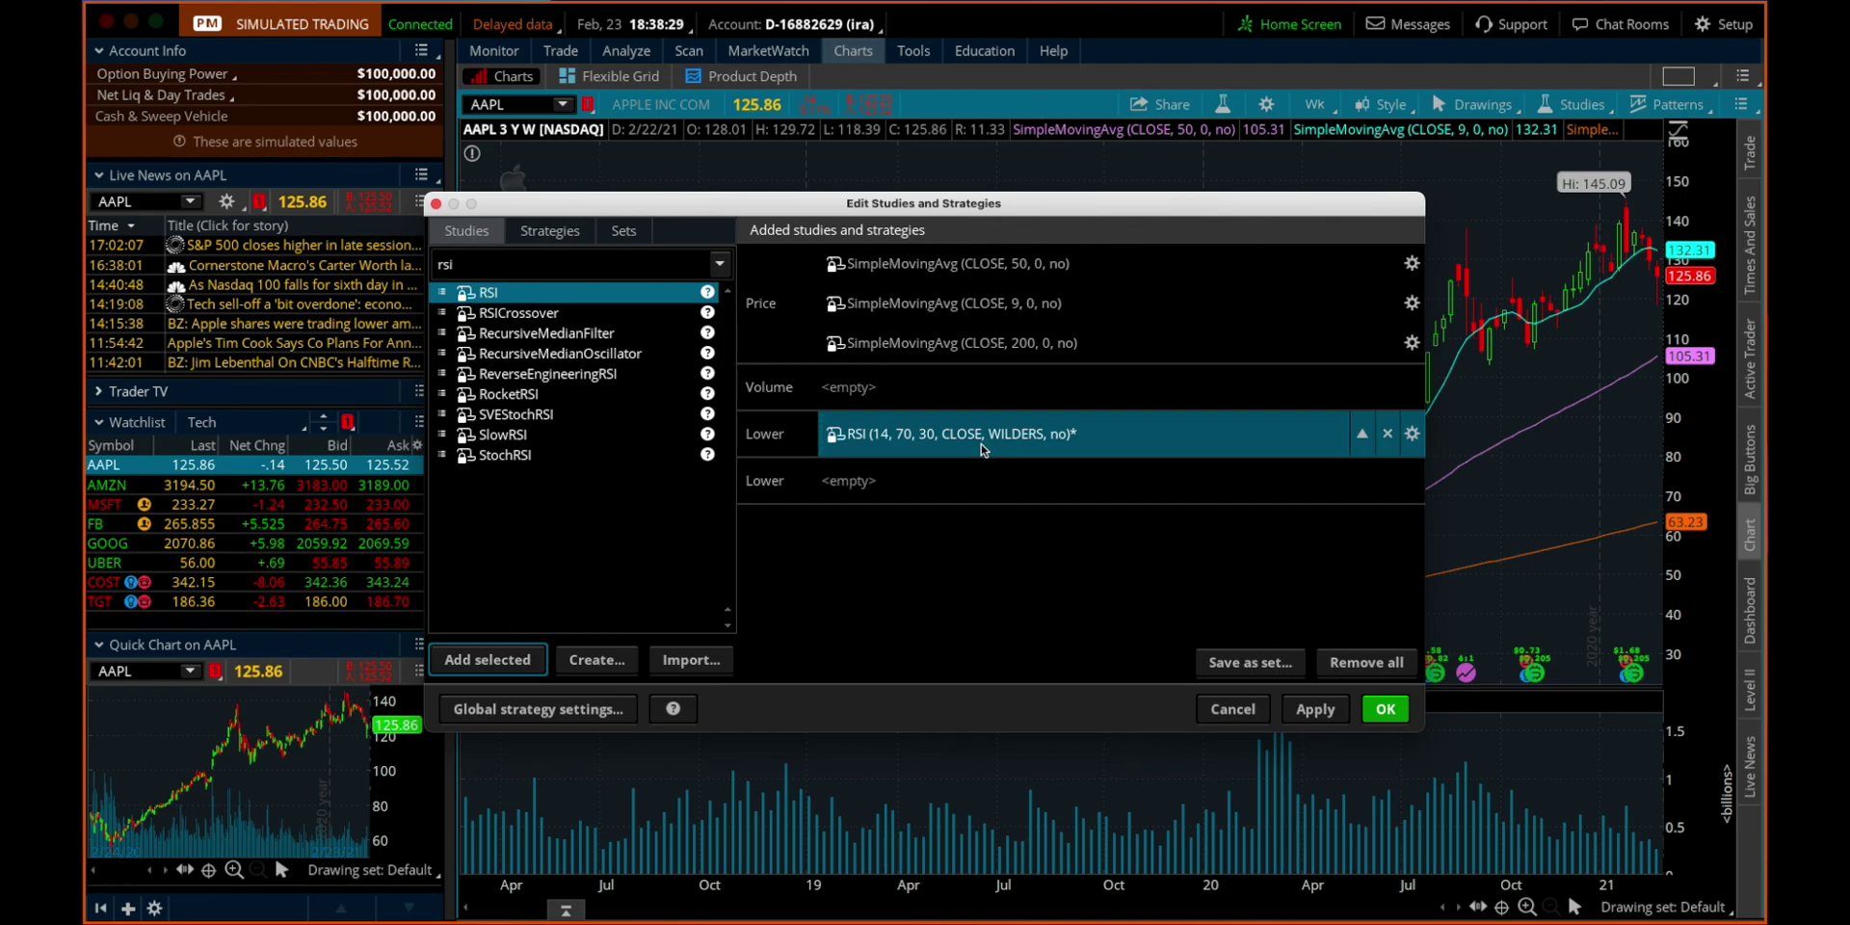
click(1388, 709)
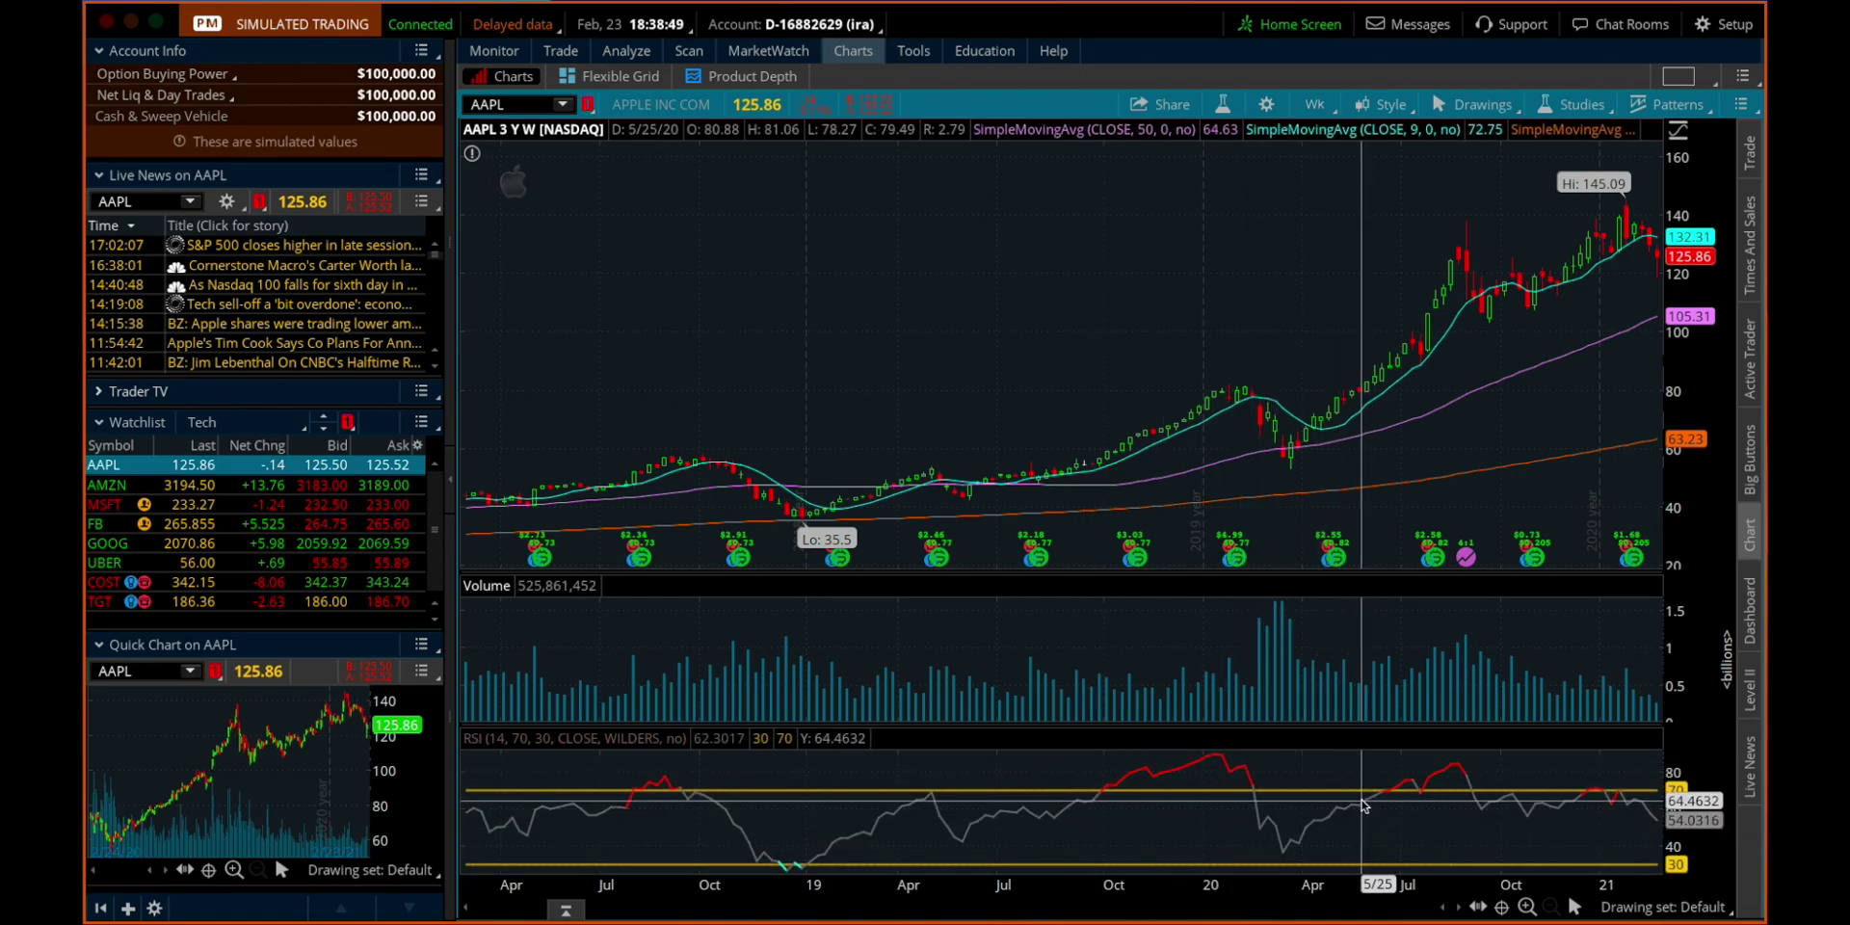
Step: Add MACD (12, 26, 9) via a 'mac' search, move it into the RSI pane, and apply
click(1578, 106)
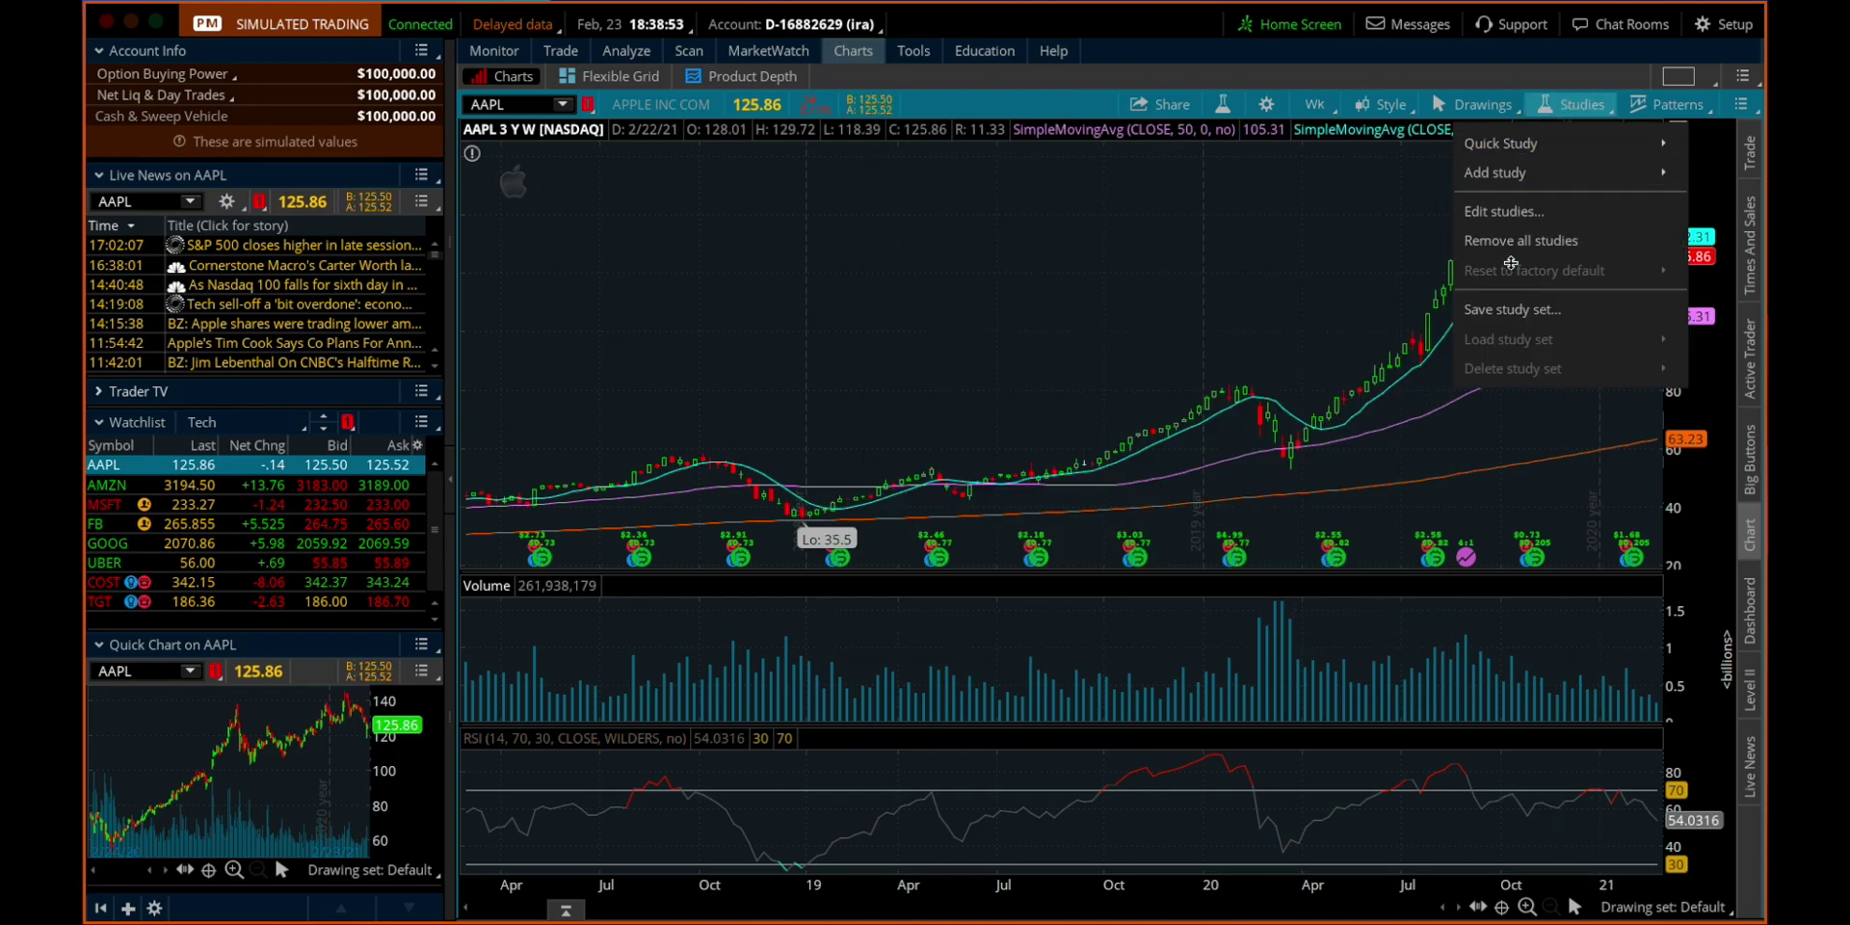
click(1510, 214)
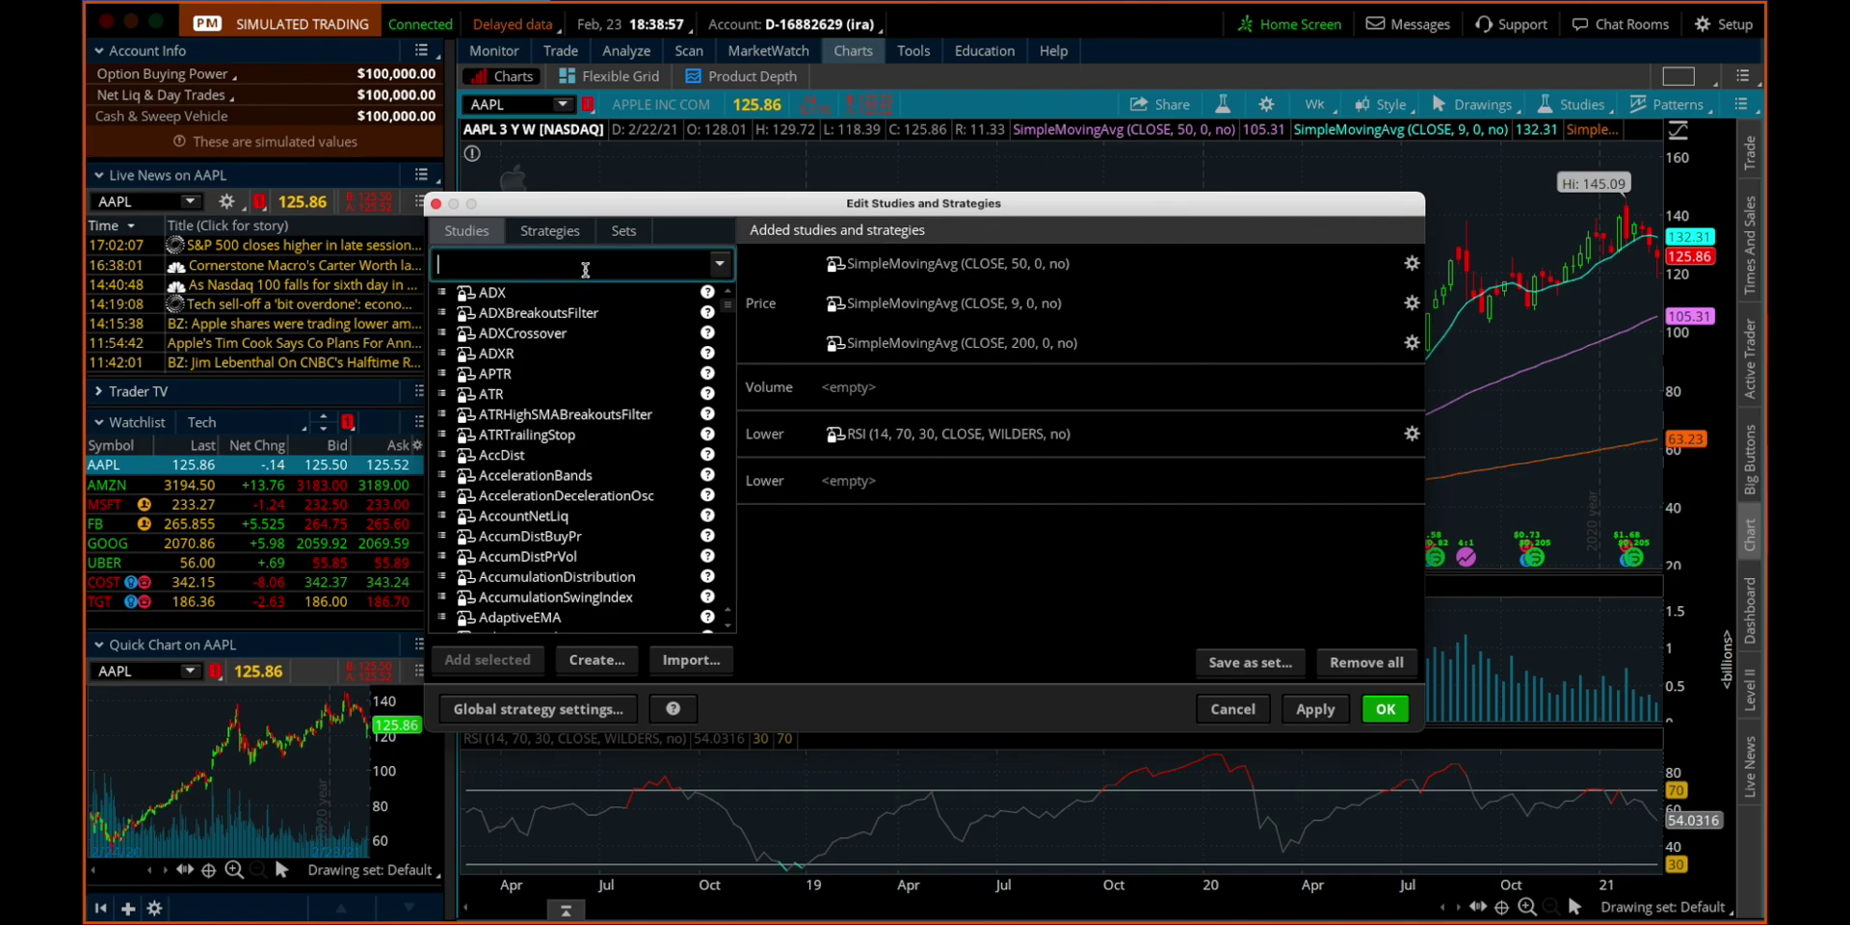
text(macd)
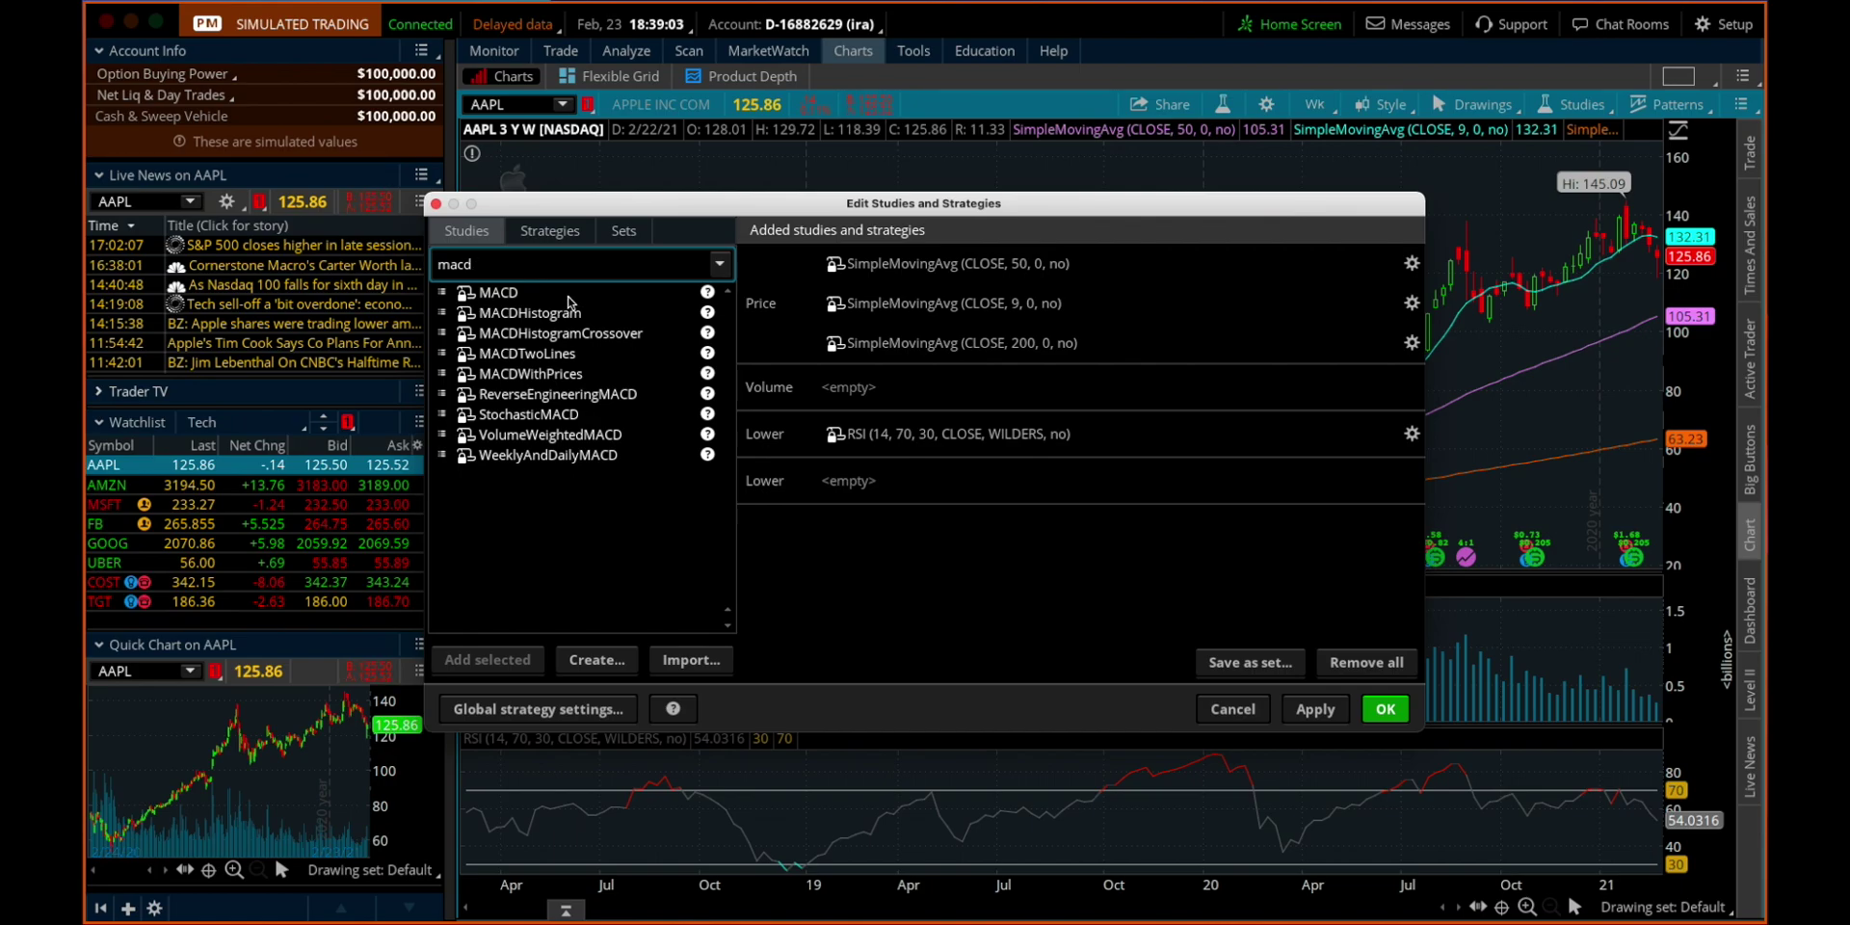
click(567, 299)
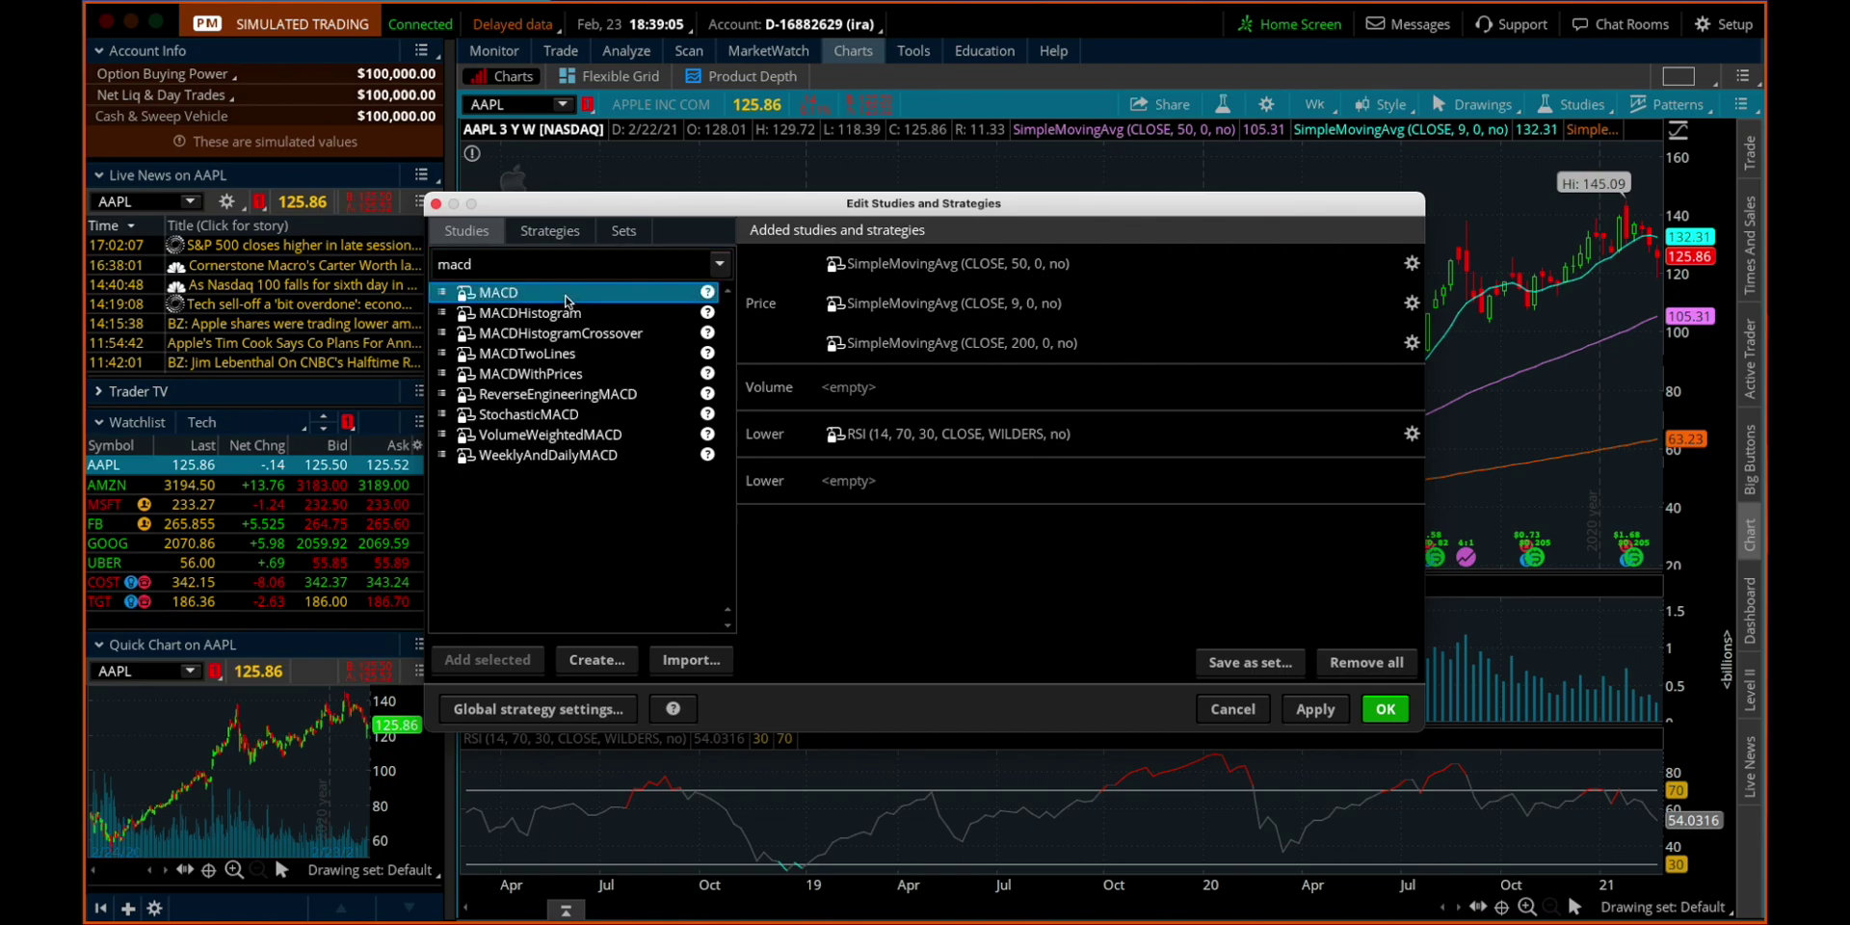
click(506, 663)
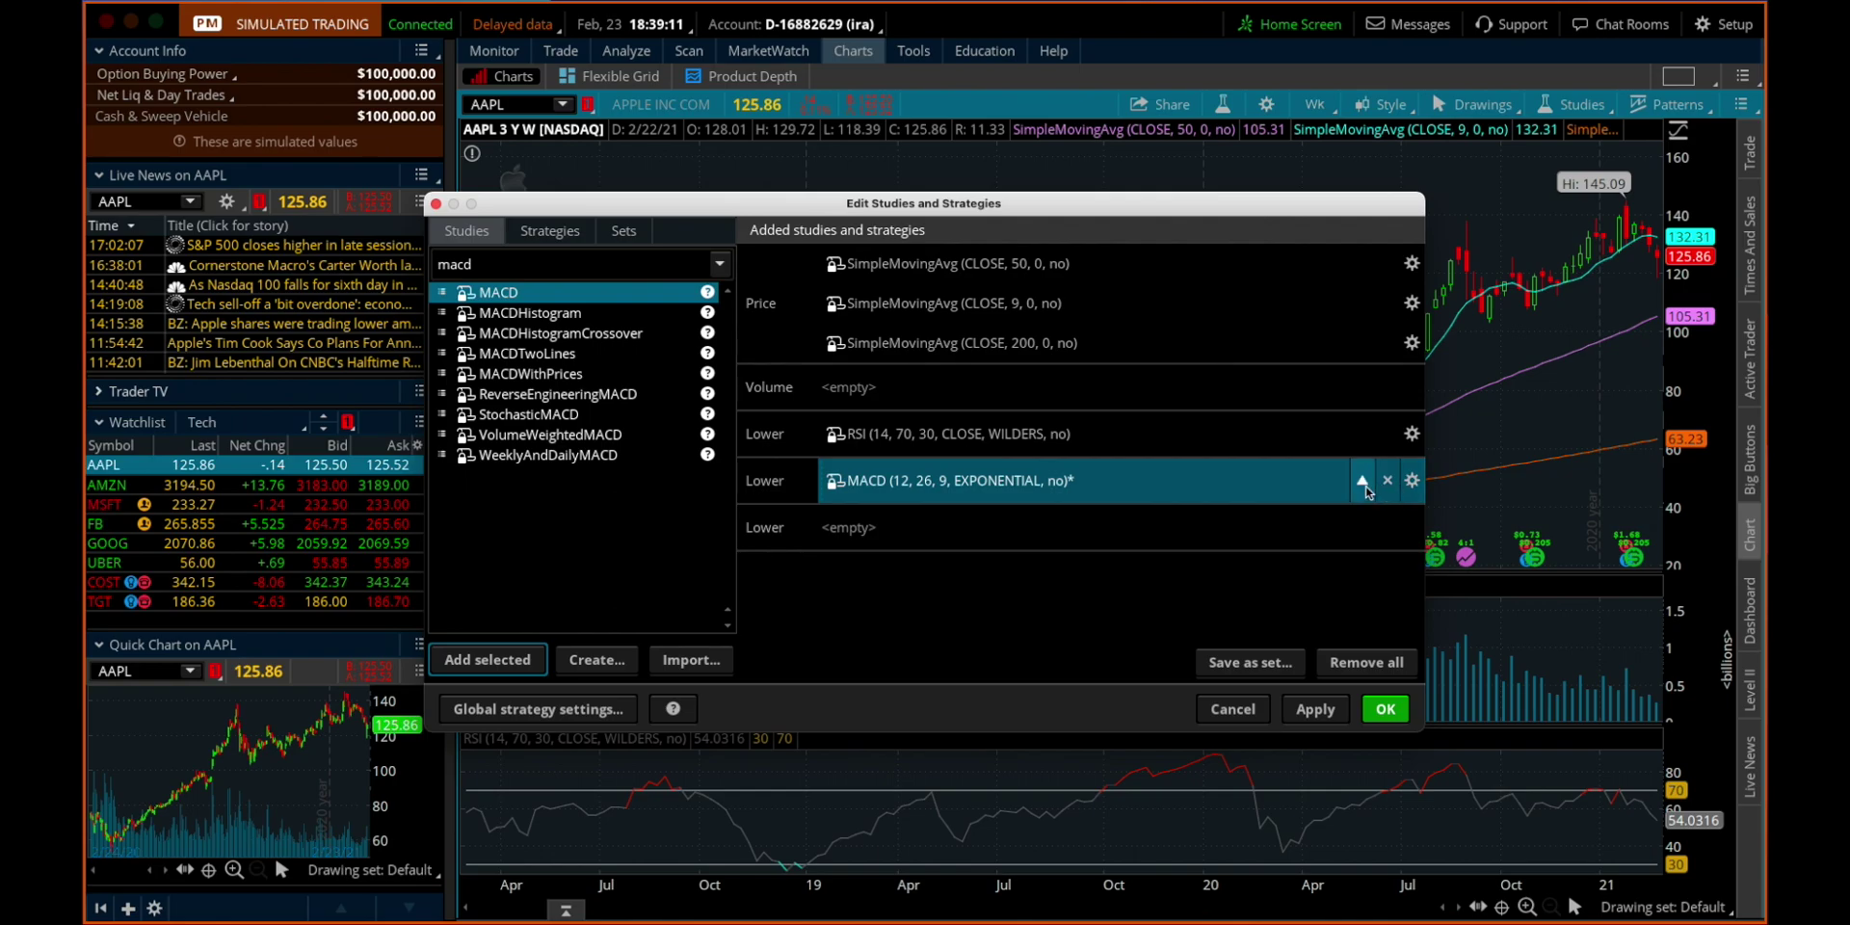
click(1362, 484)
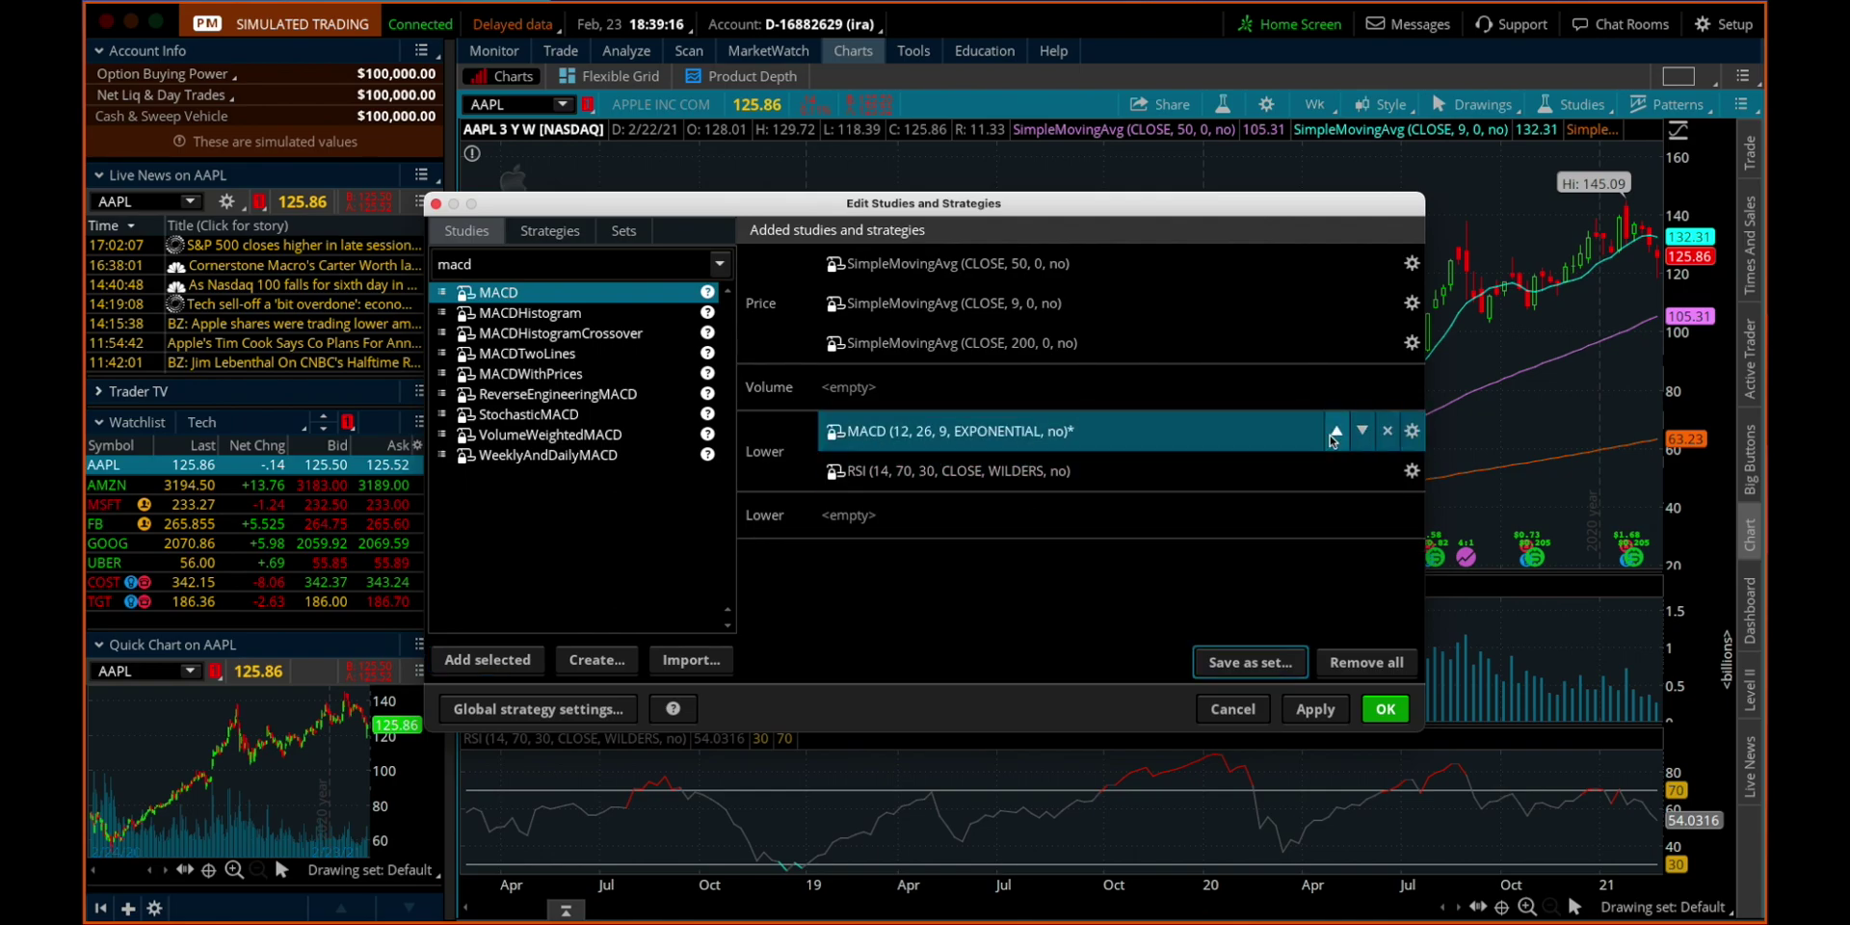
click(1412, 432)
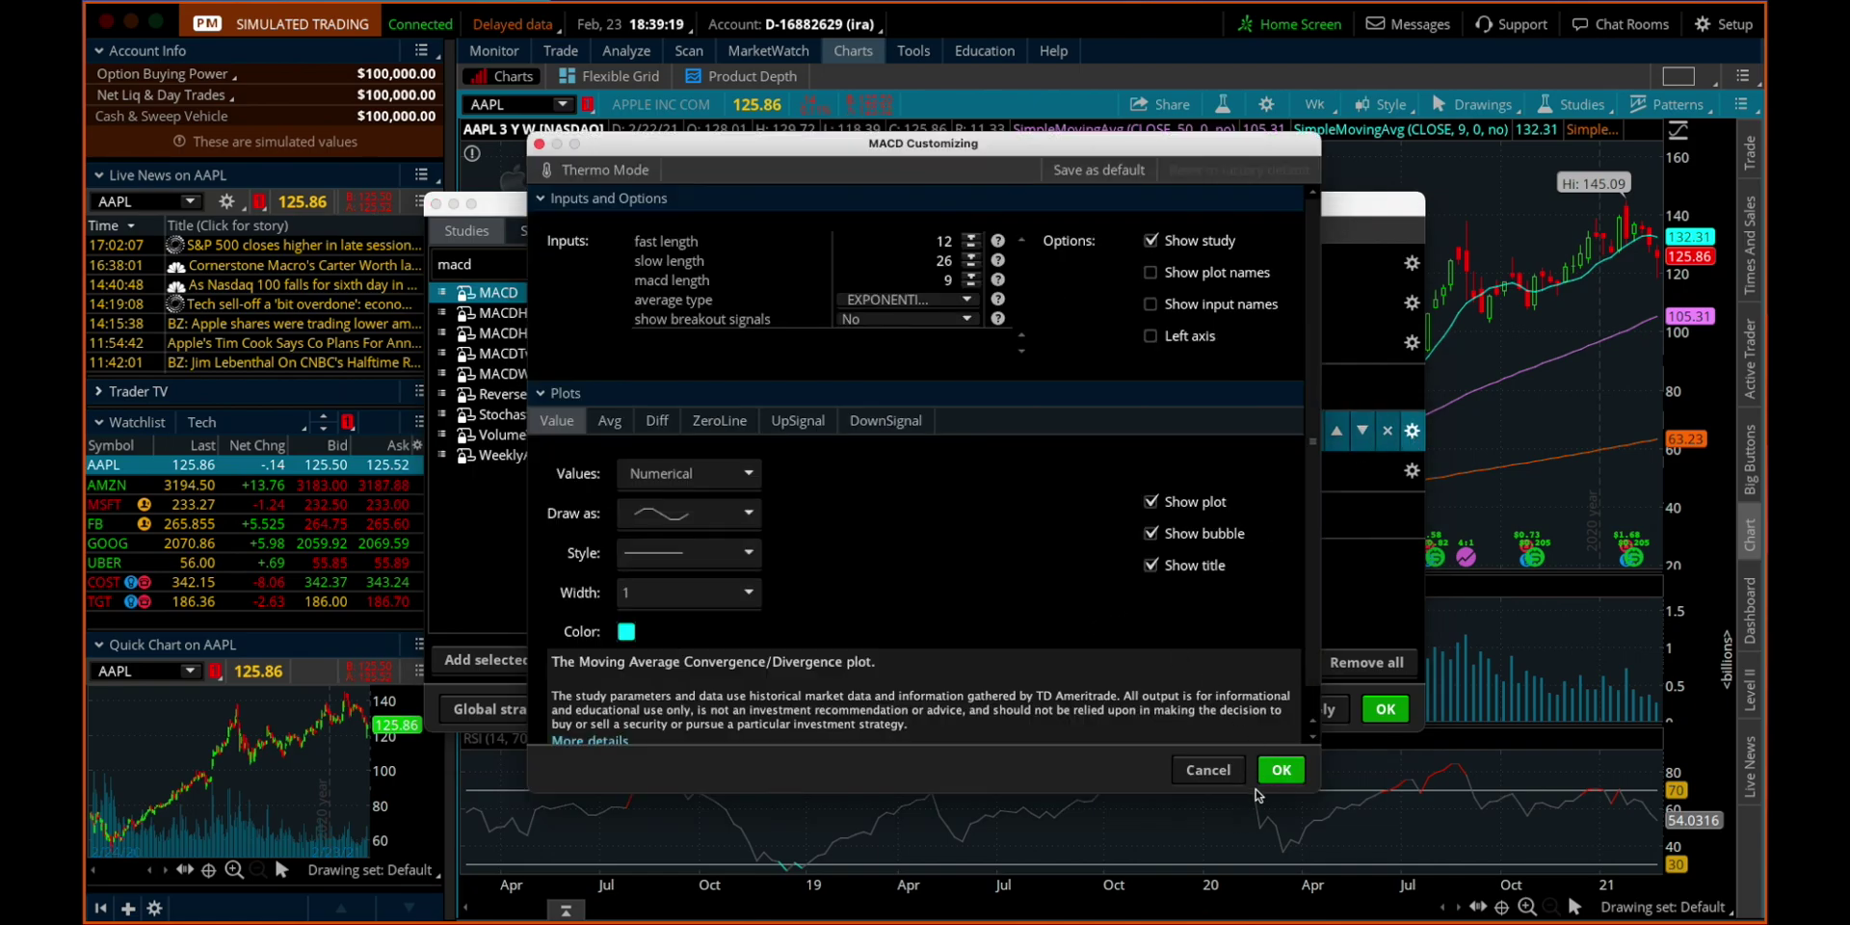
click(1281, 770)
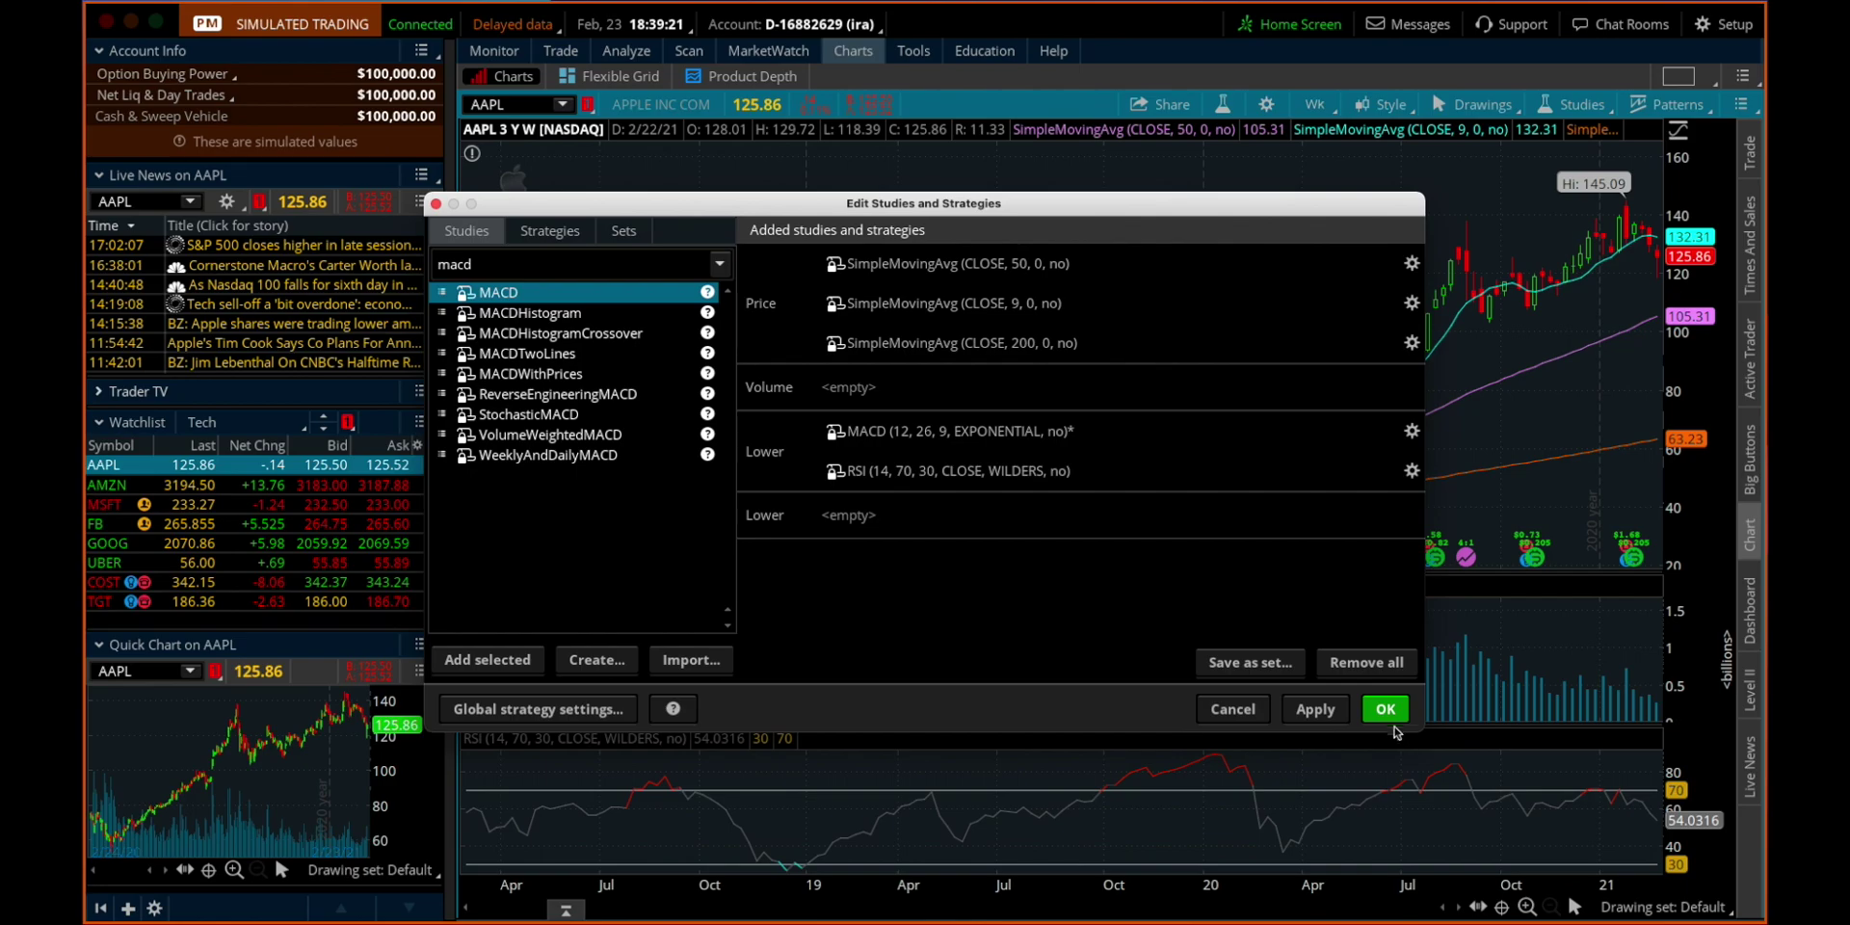
click(1385, 710)
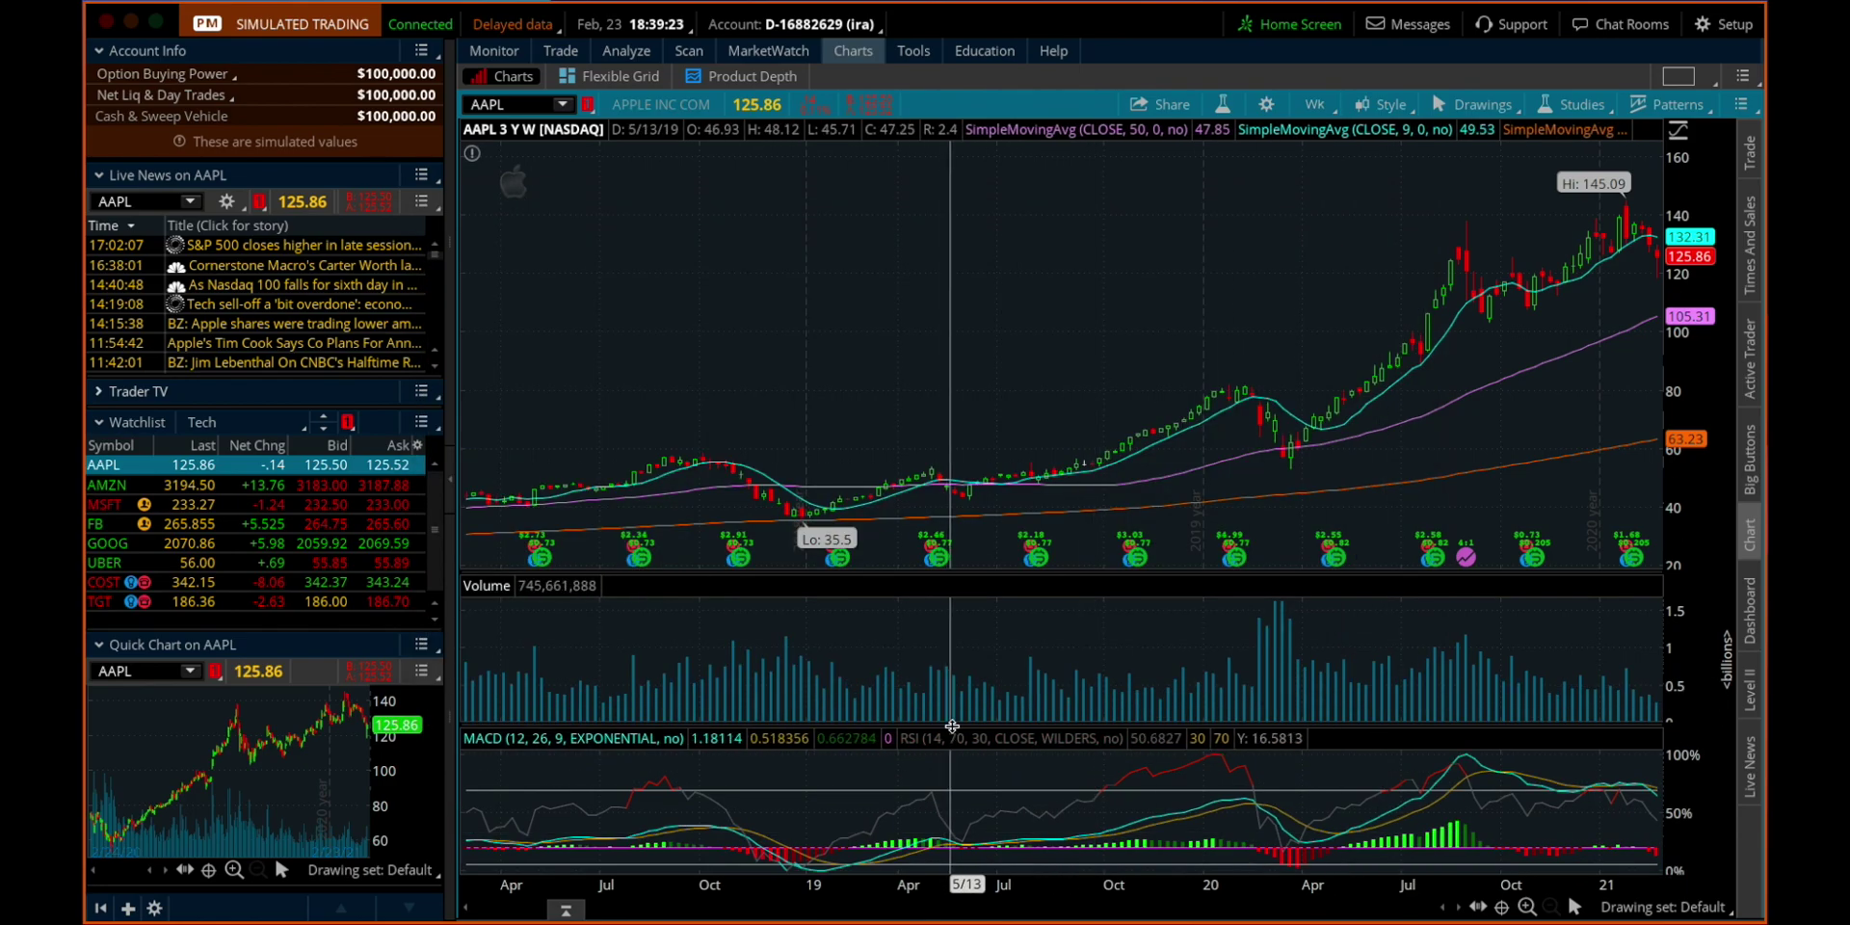
Step: Enlarge the combined lower pane, then reposition and remove the MACD study in the editor
mouse_move(962, 723)
mouse_down()
mouse_move(968, 614)
mouse_move(968, 718)
mouse_up()
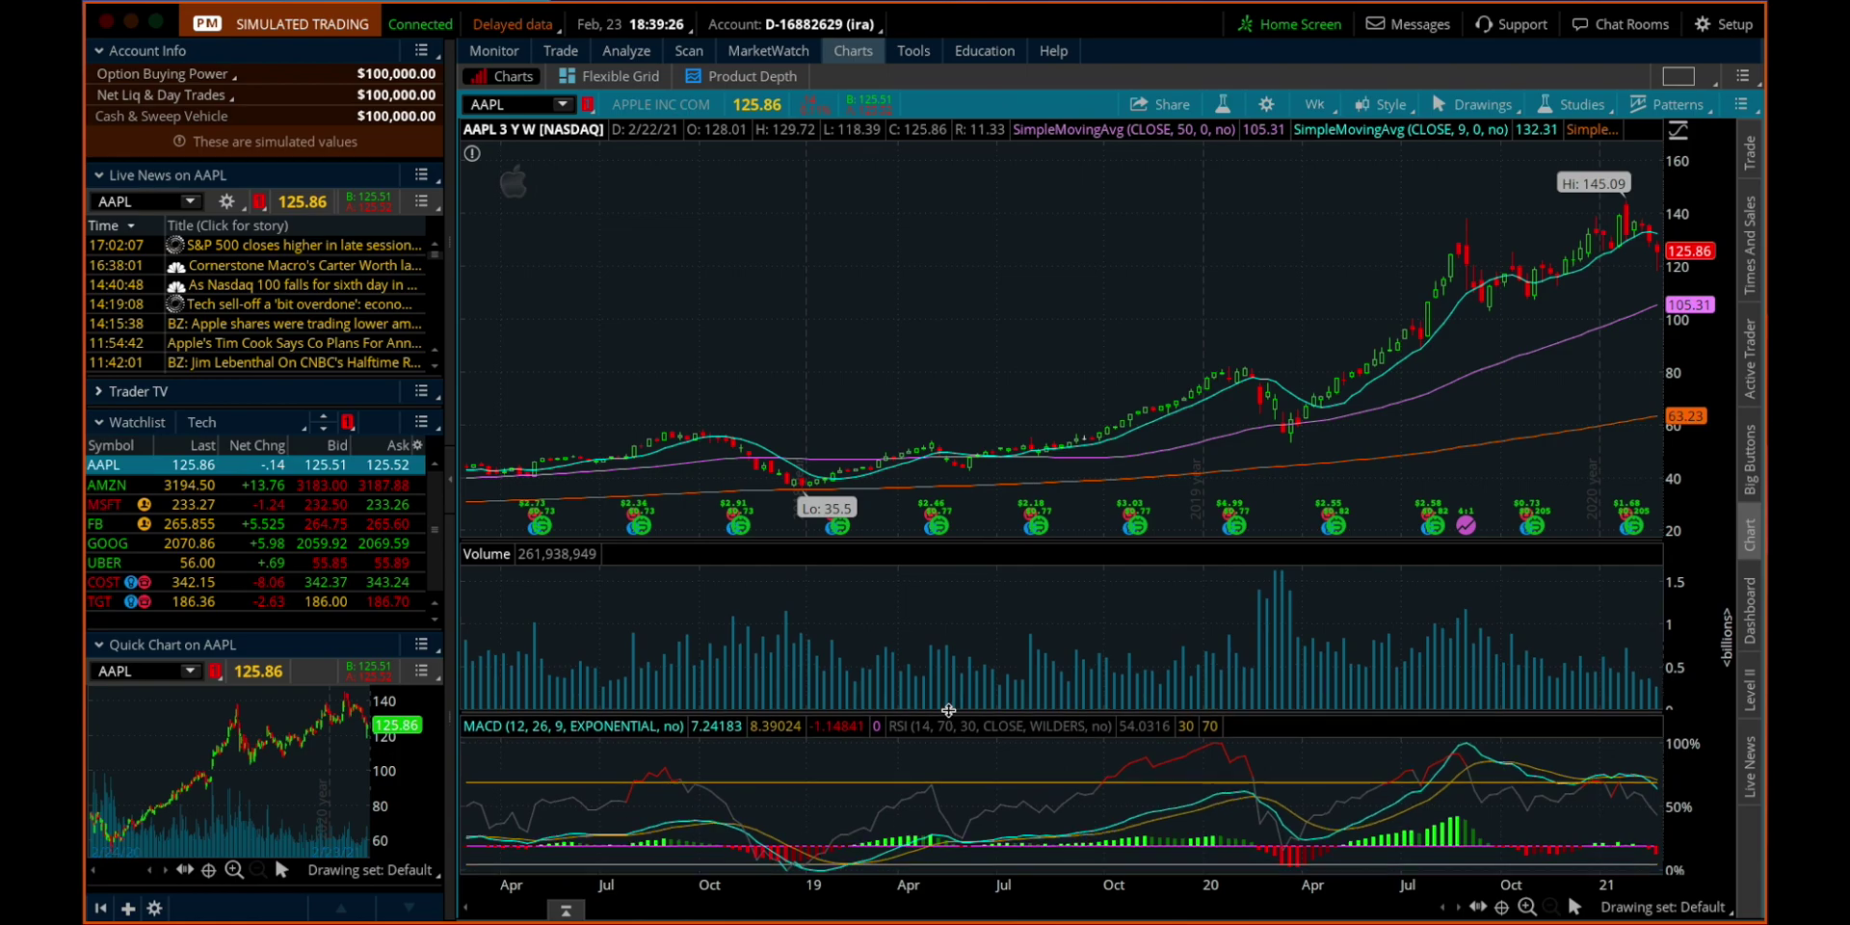
click(1564, 106)
click(1503, 211)
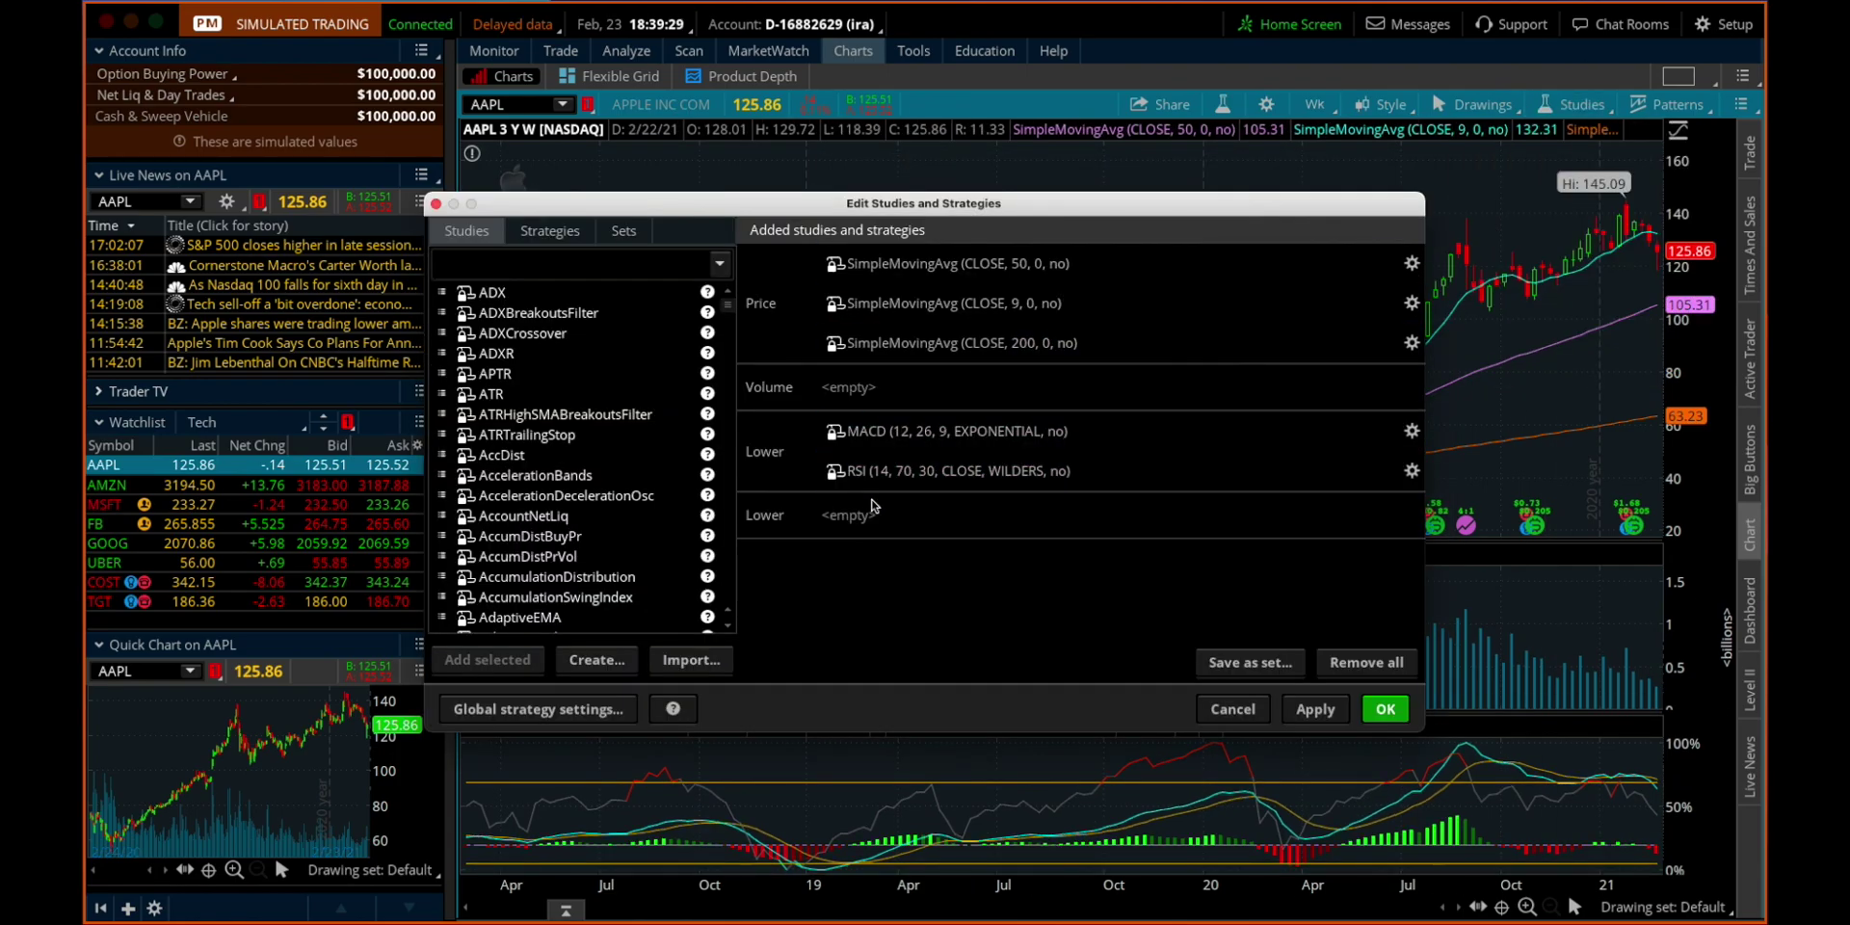
click(1336, 436)
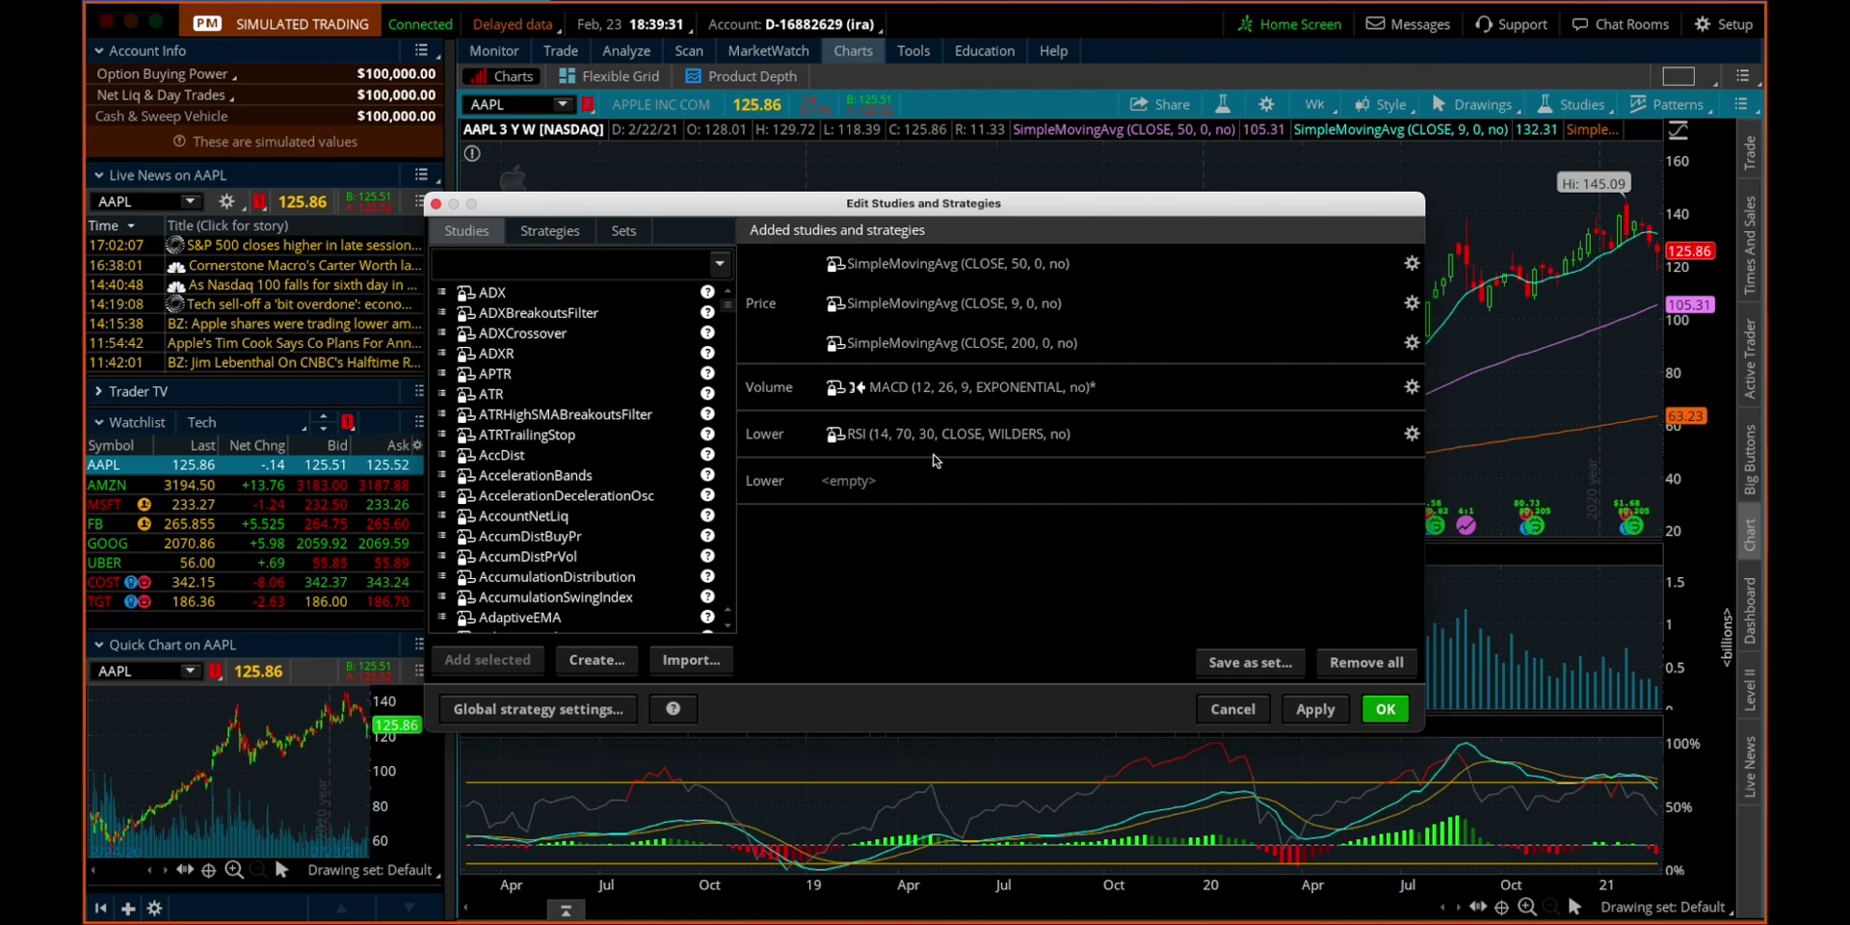
click(1358, 395)
click(1361, 432)
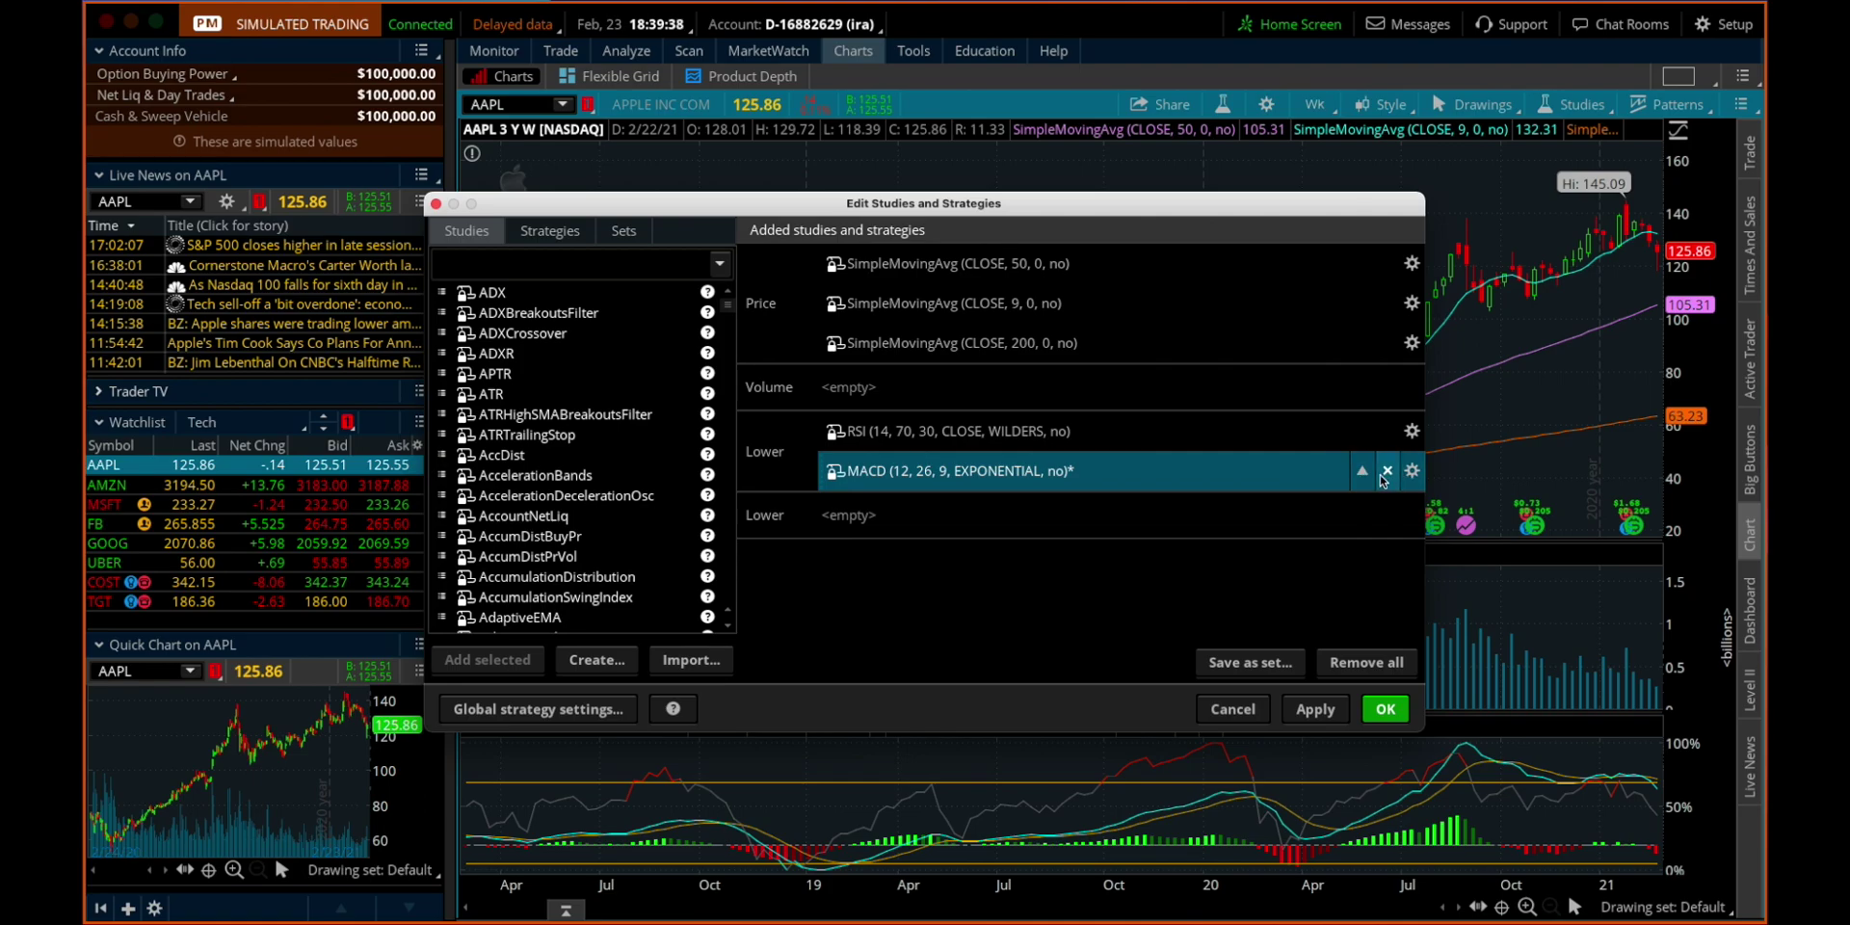
click(1387, 471)
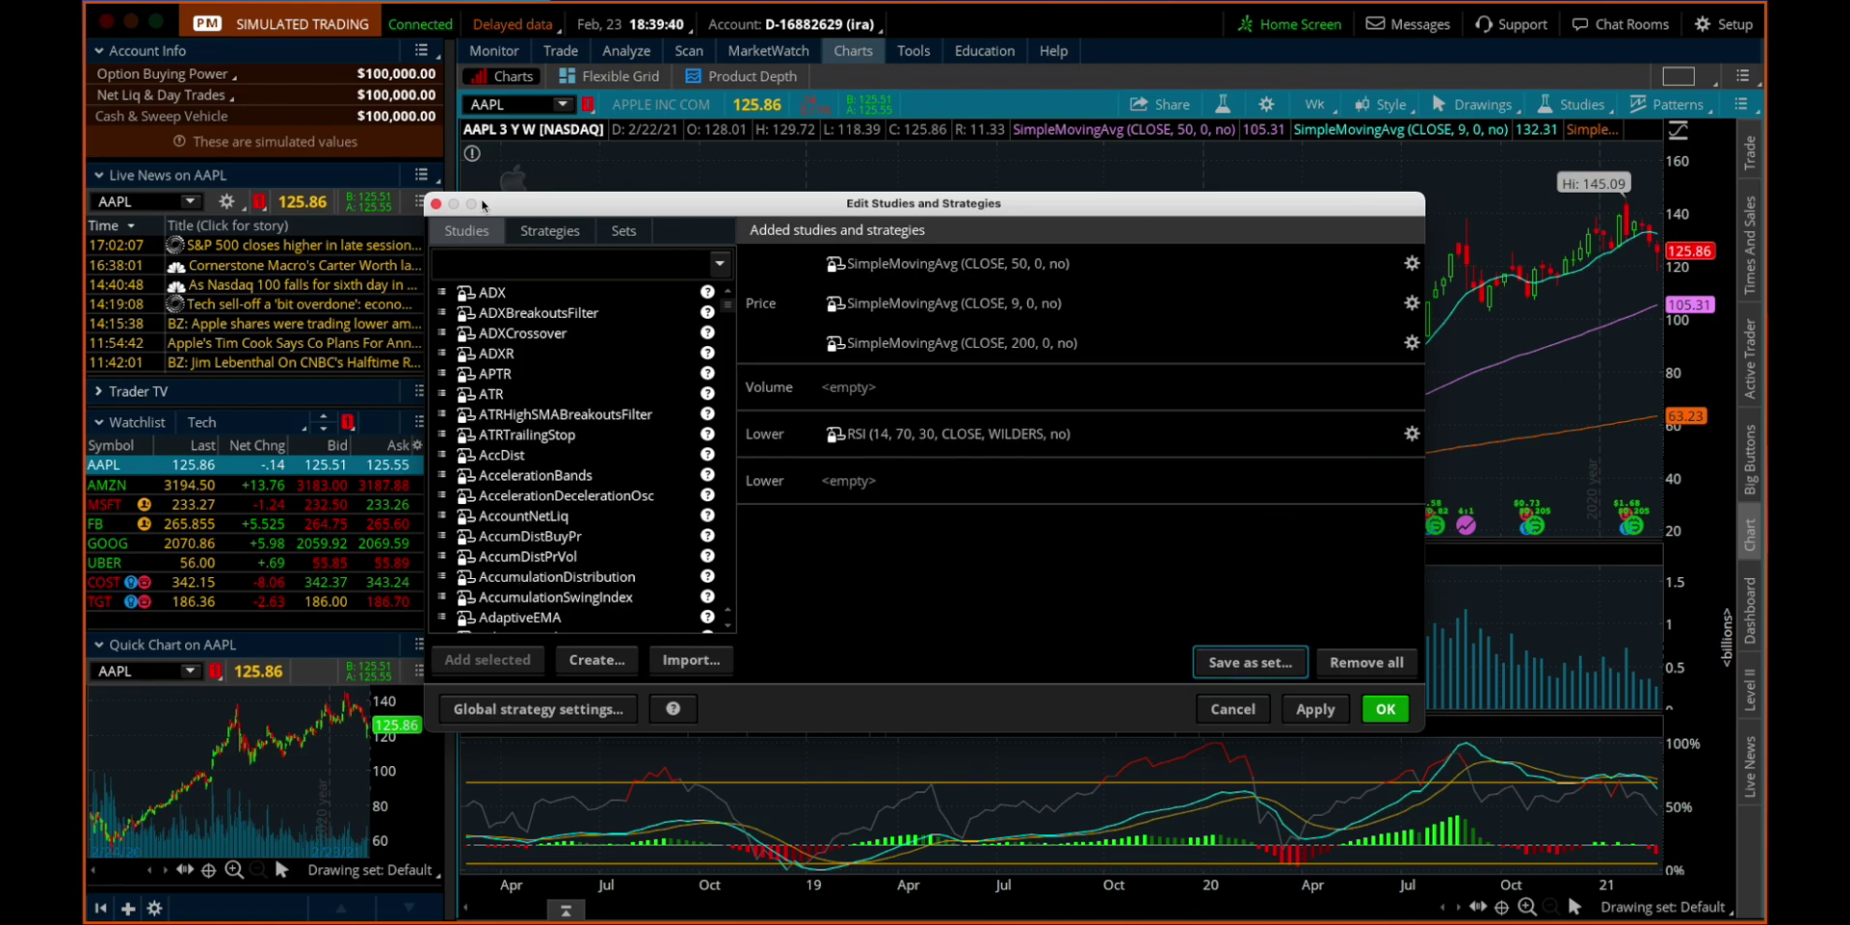
Step: Re-add MACD from a 'macd' search as its own lower pane and apply
text(macd)
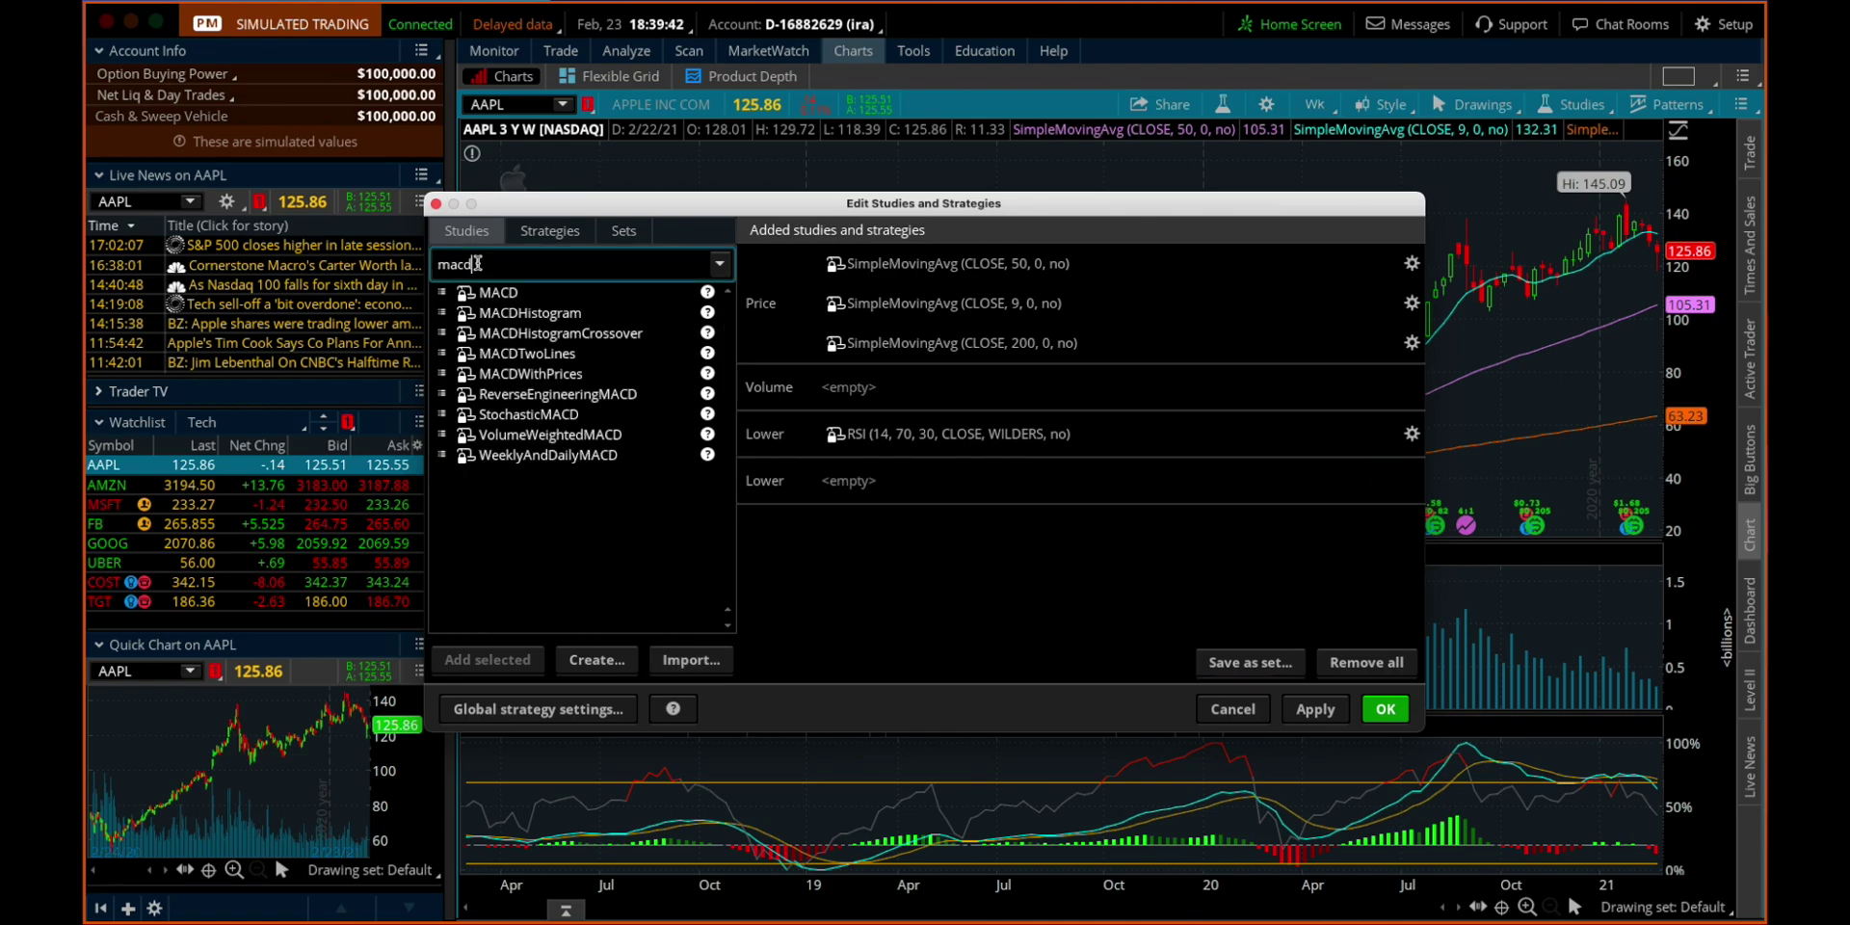
click(508, 297)
click(487, 660)
mouse_move(820, 492)
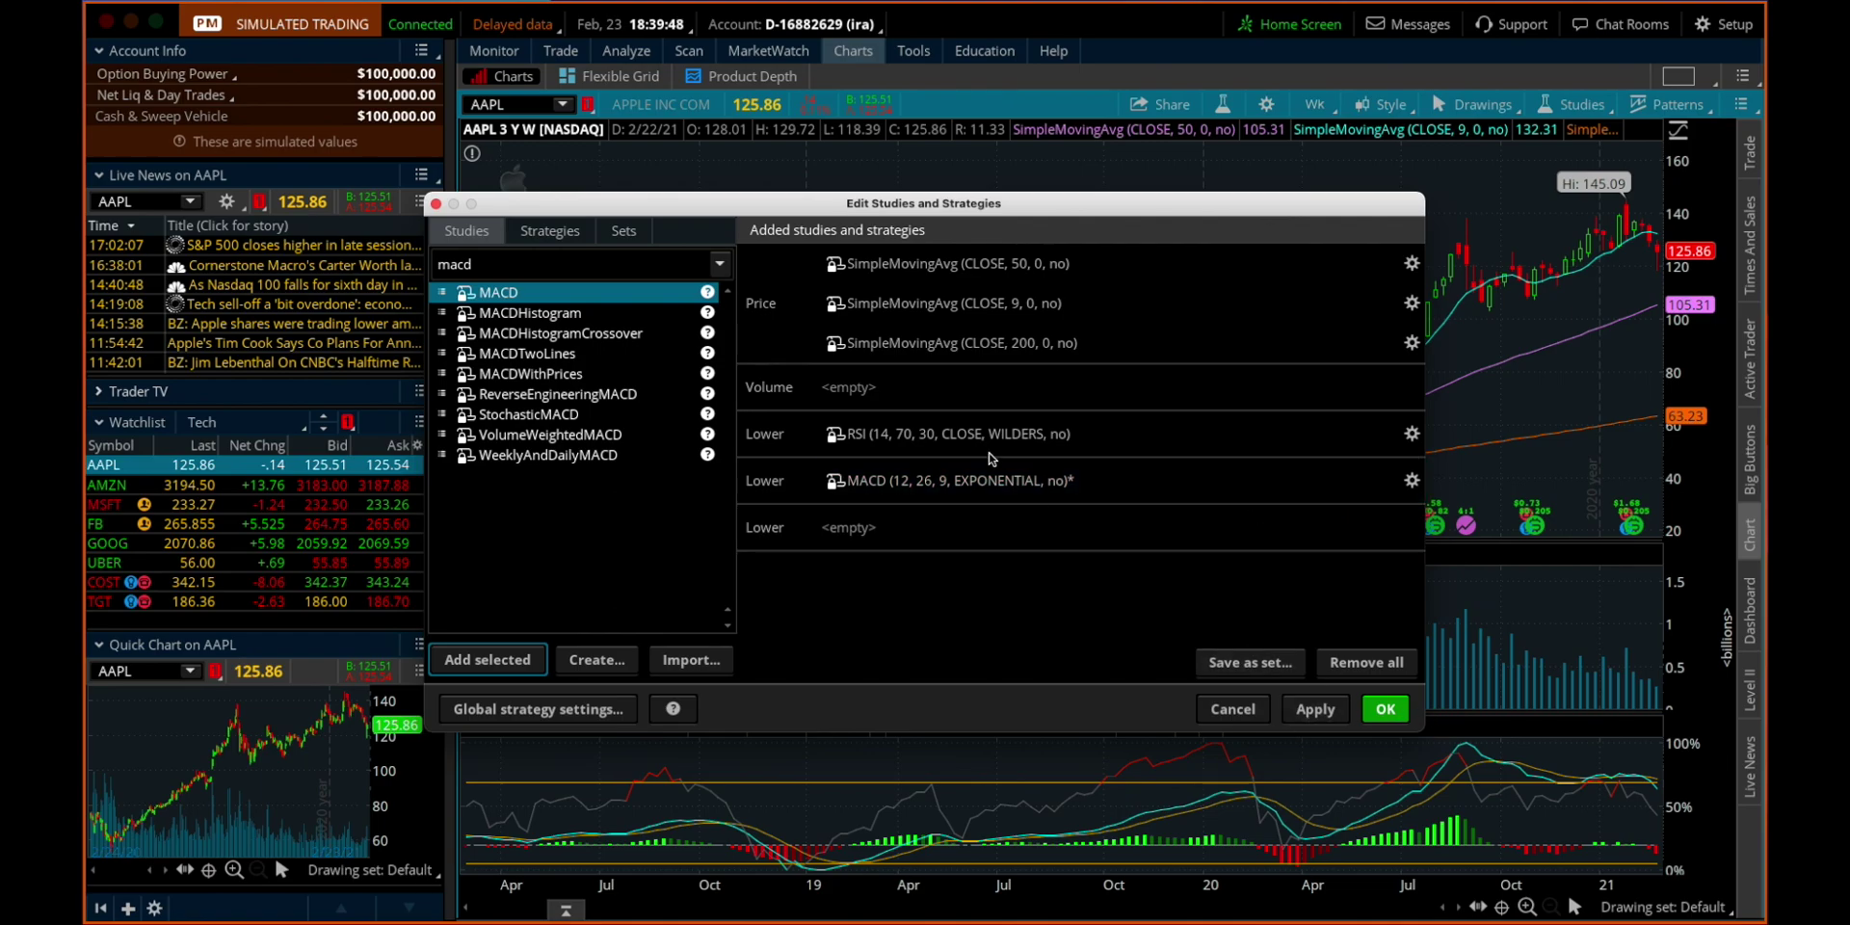
click(1386, 709)
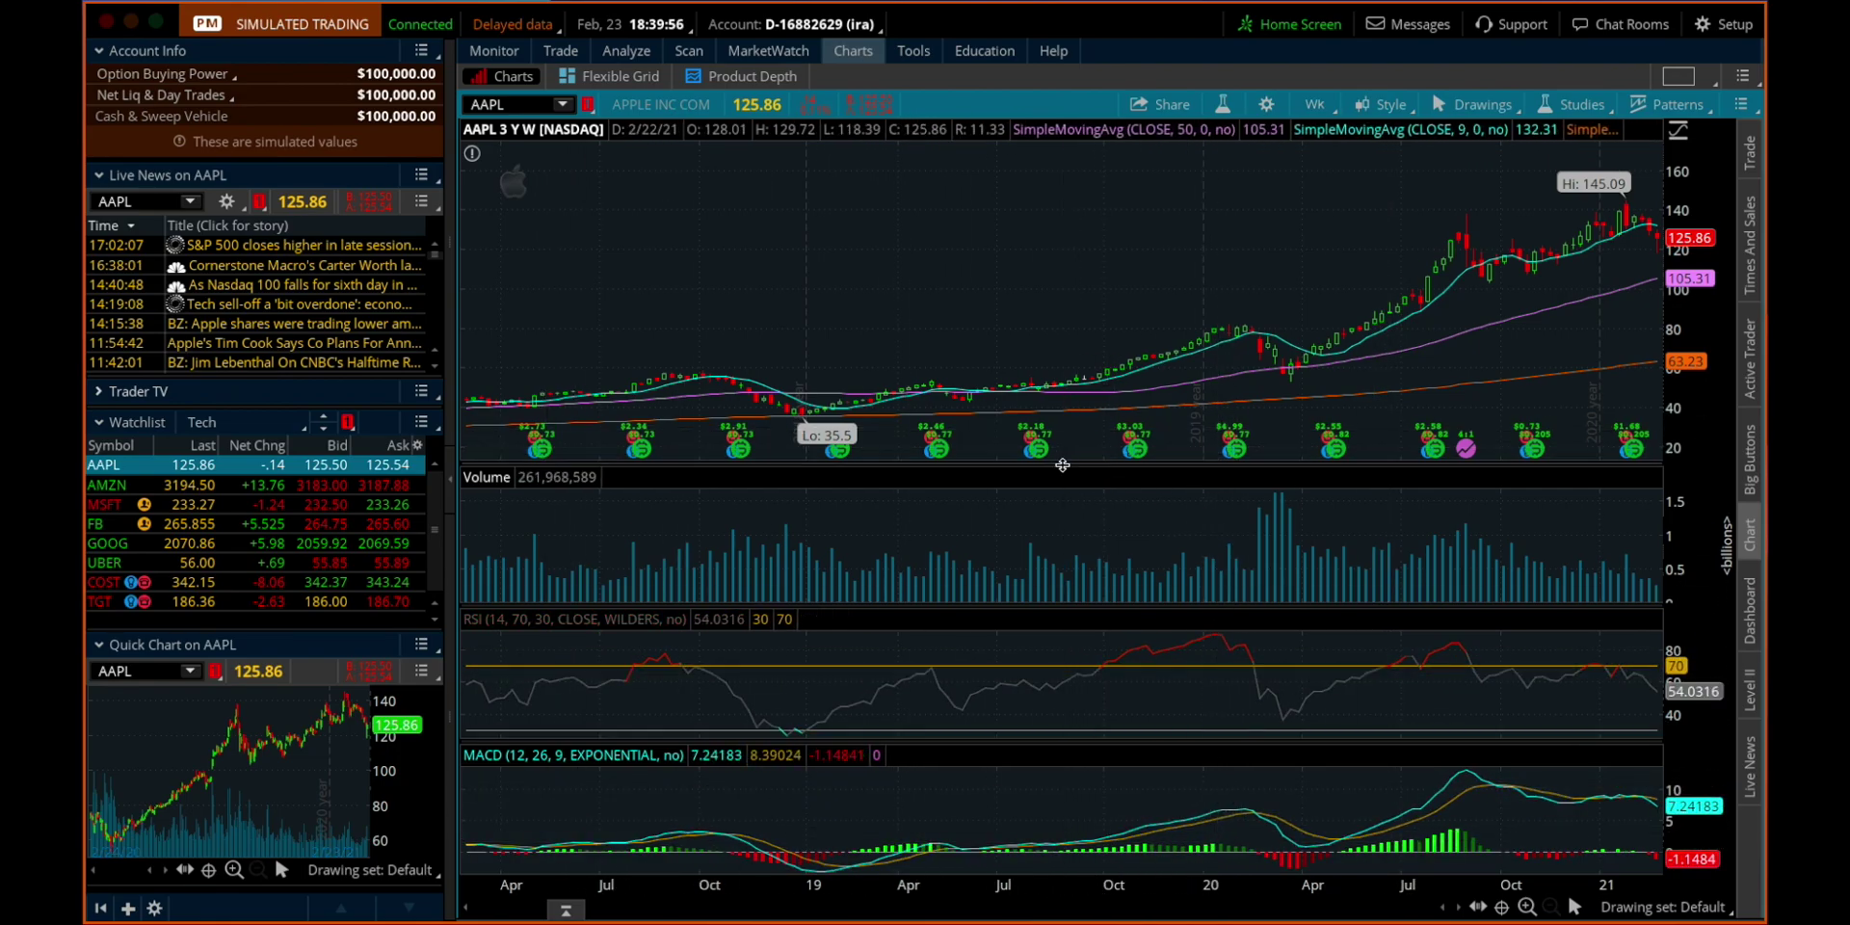
Step: Resize the panes so price candles dominate, with volume, RSI and MACD as compact strips
drag(1073, 464, 1048, 631)
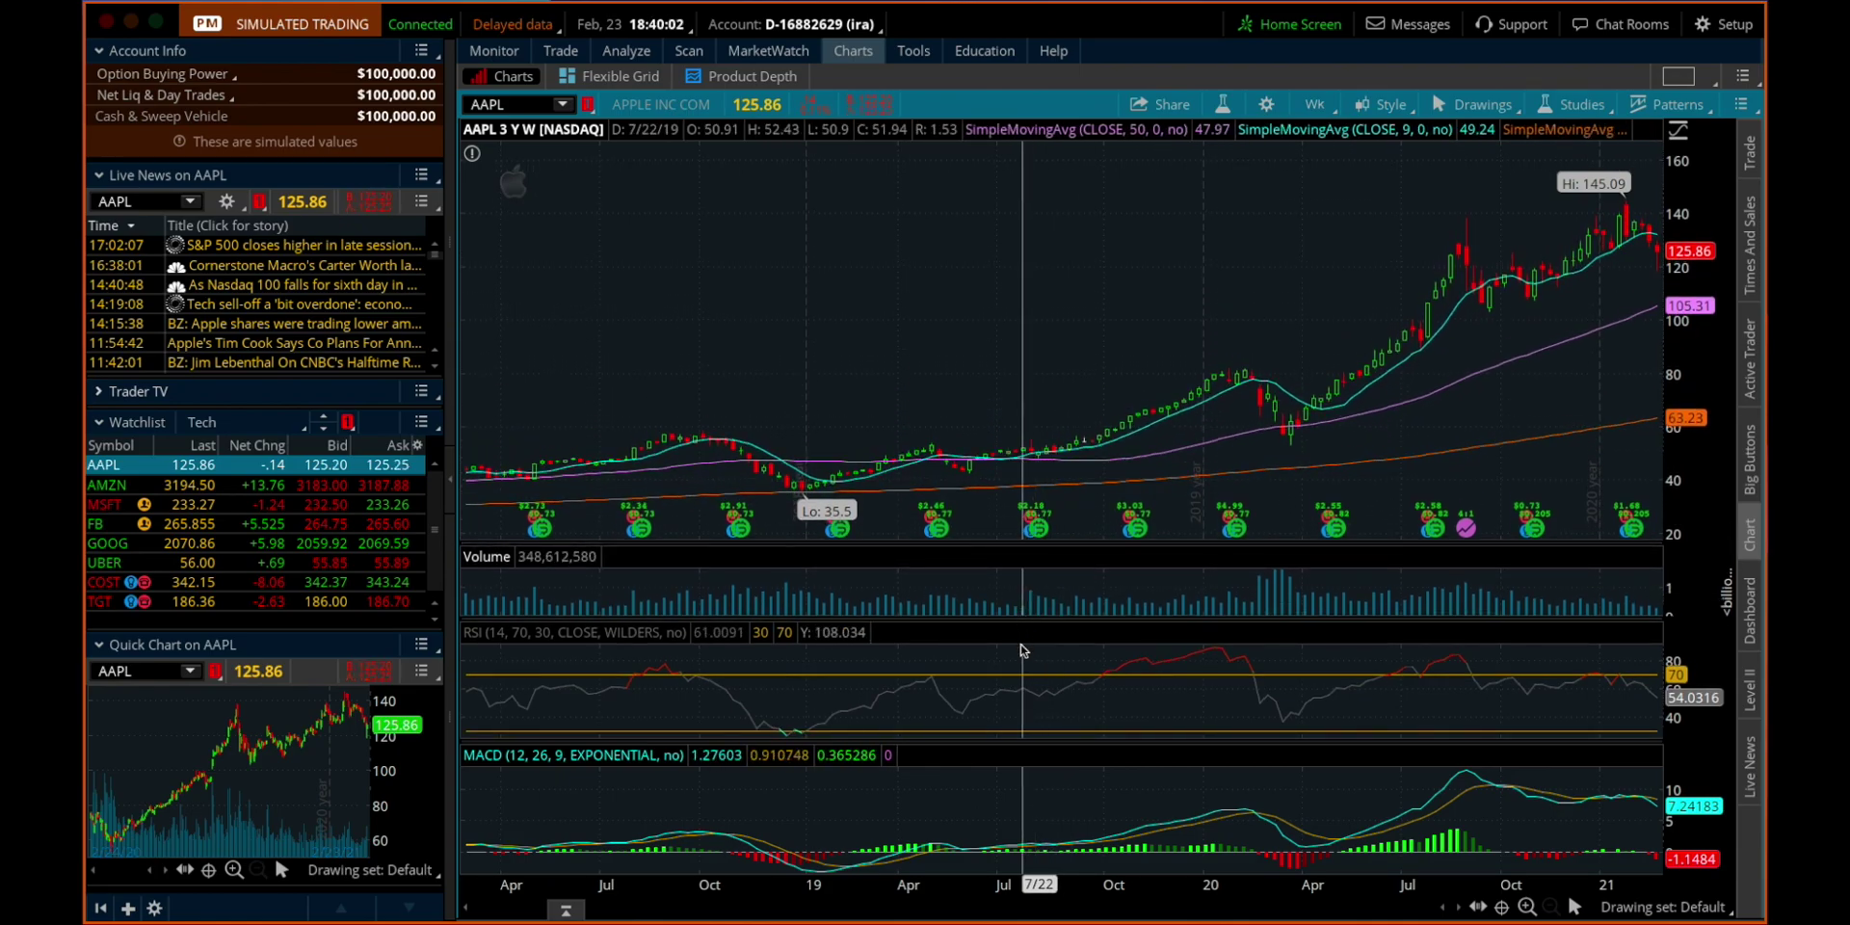
drag(1010, 620, 1091, 379)
drag(1085, 457, 1031, 768)
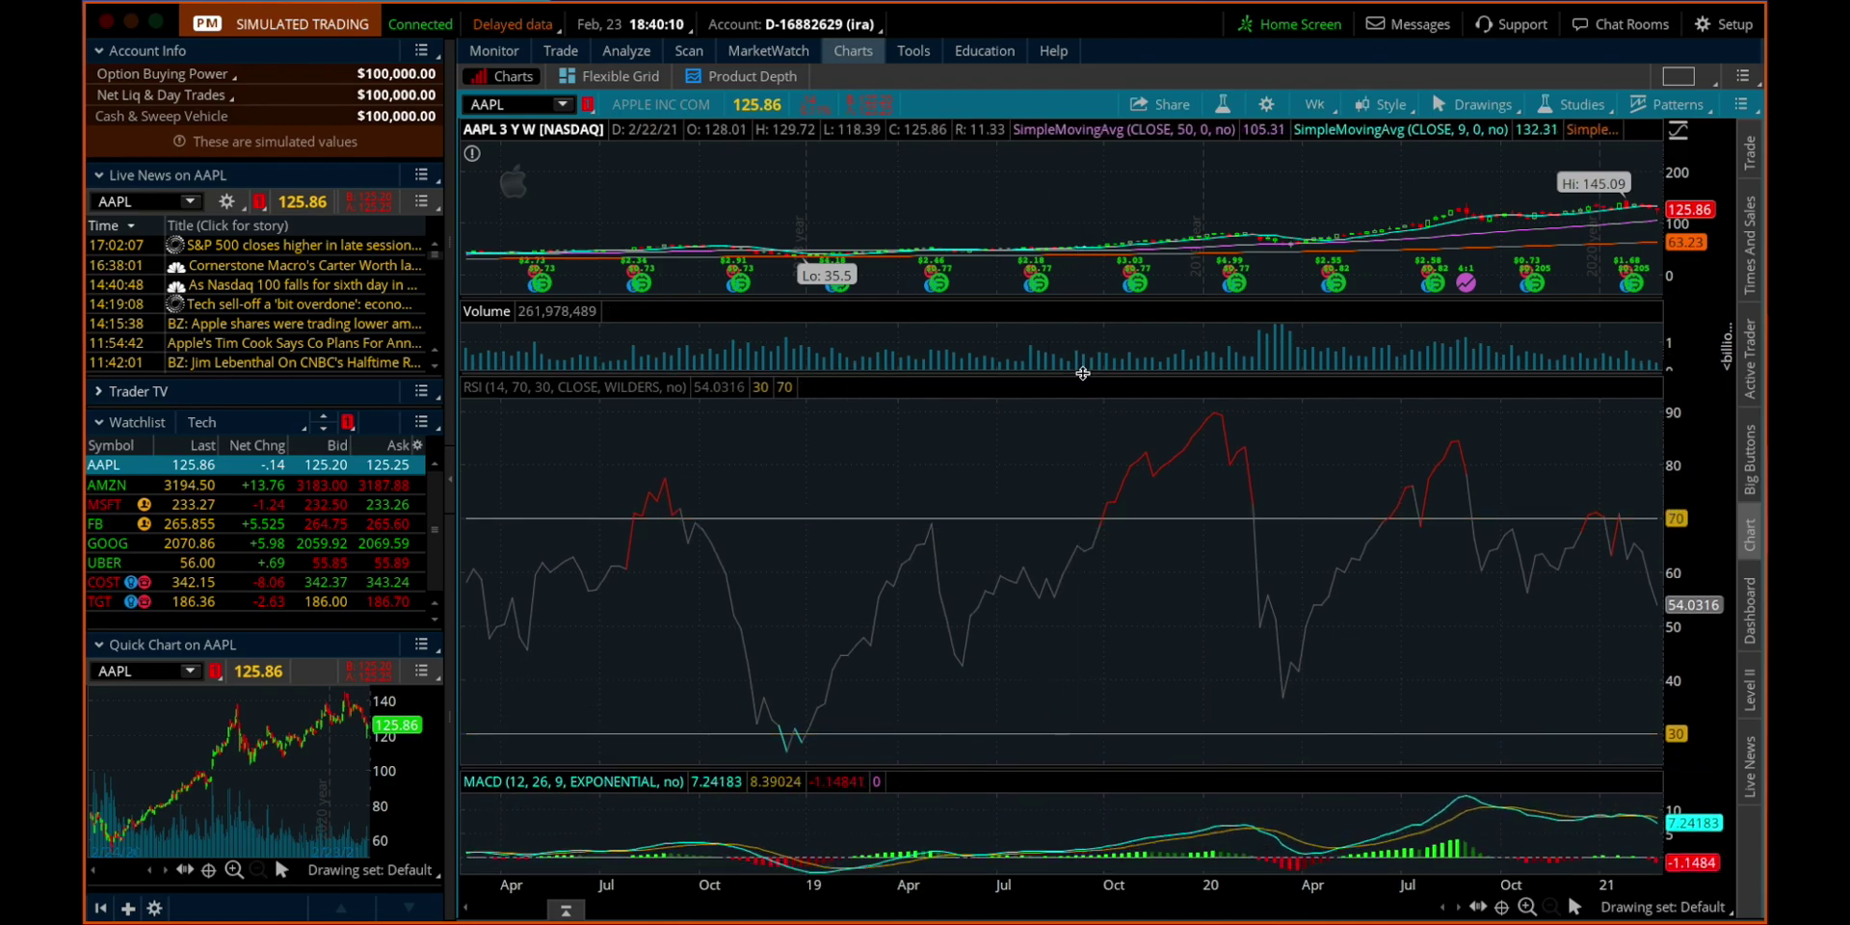
drag(1081, 381, 1074, 788)
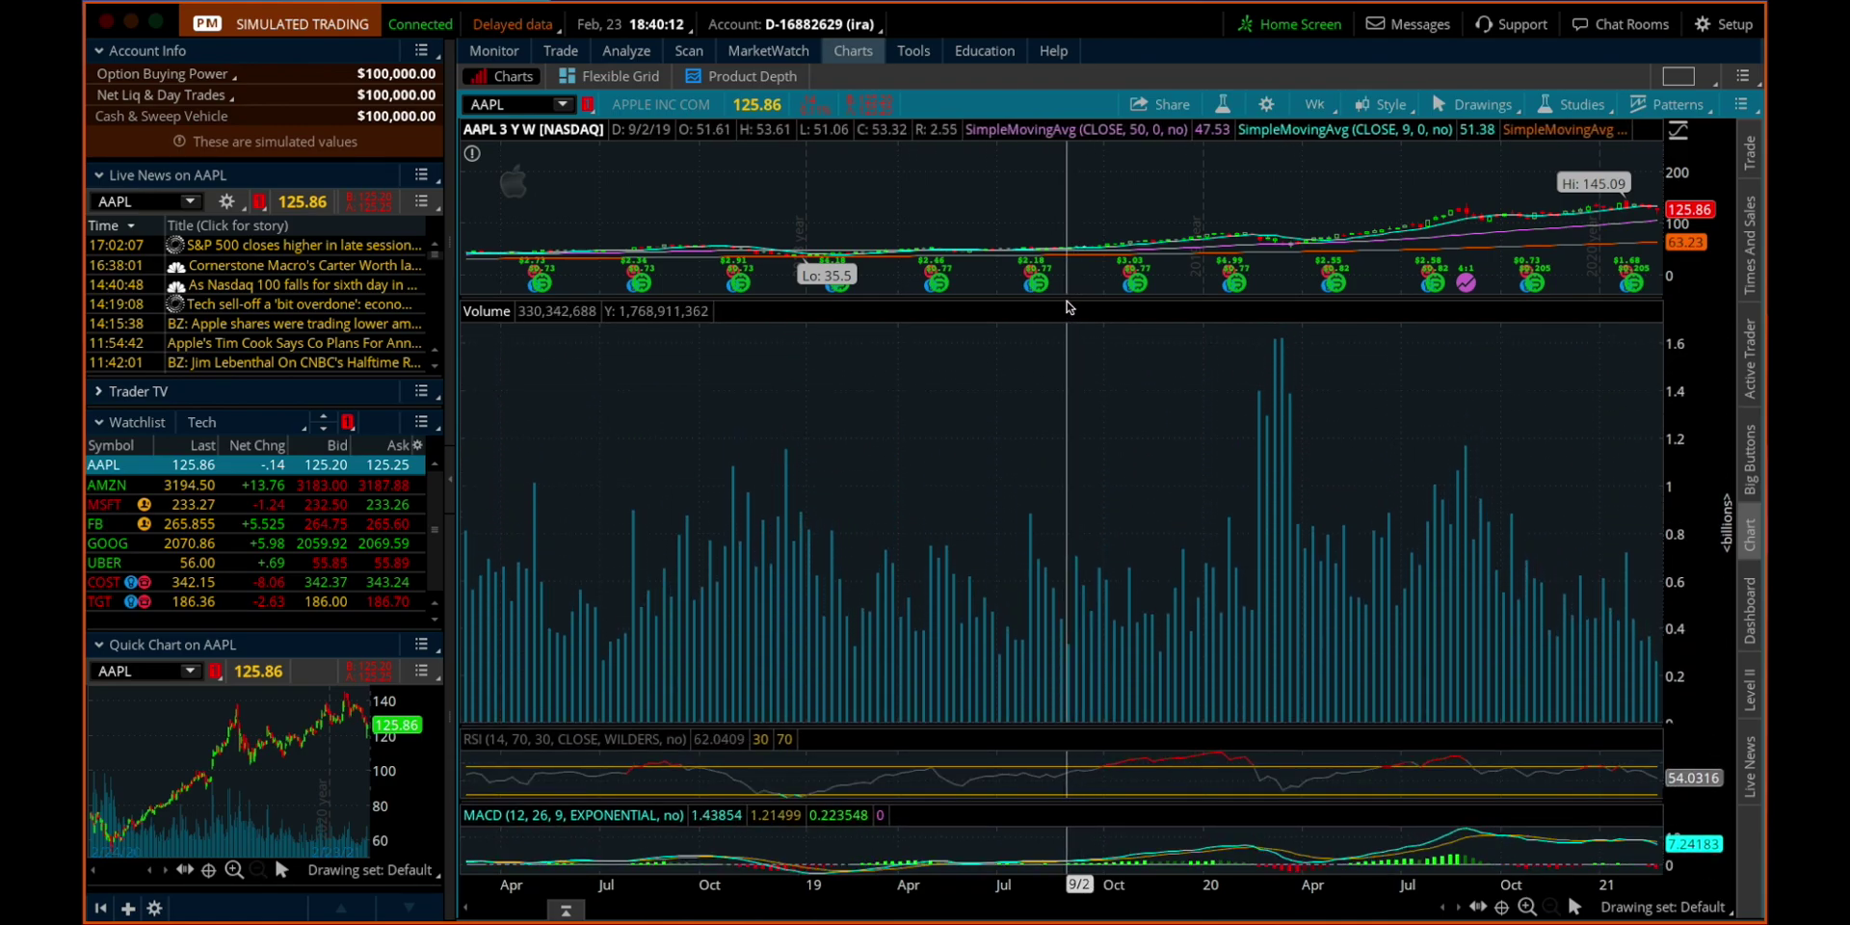
drag(1066, 299, 1061, 652)
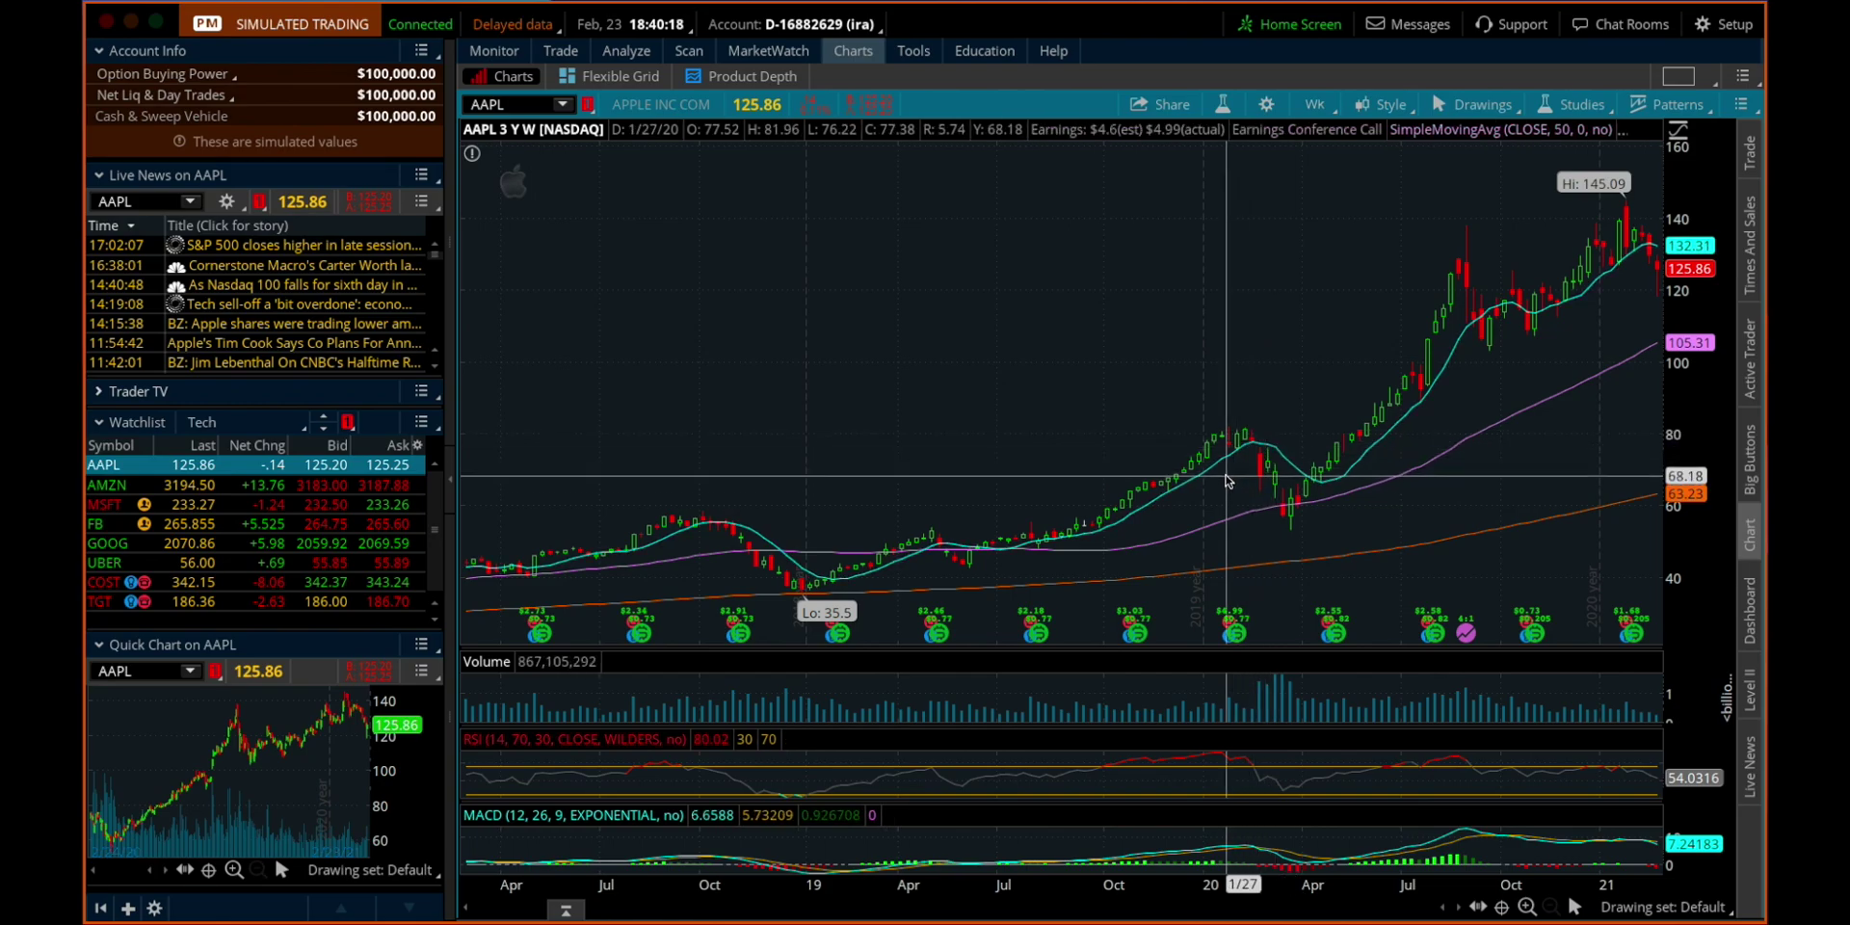
Step: Open the Edit Studies dialog for the chart and cancel it without changes
click(1573, 104)
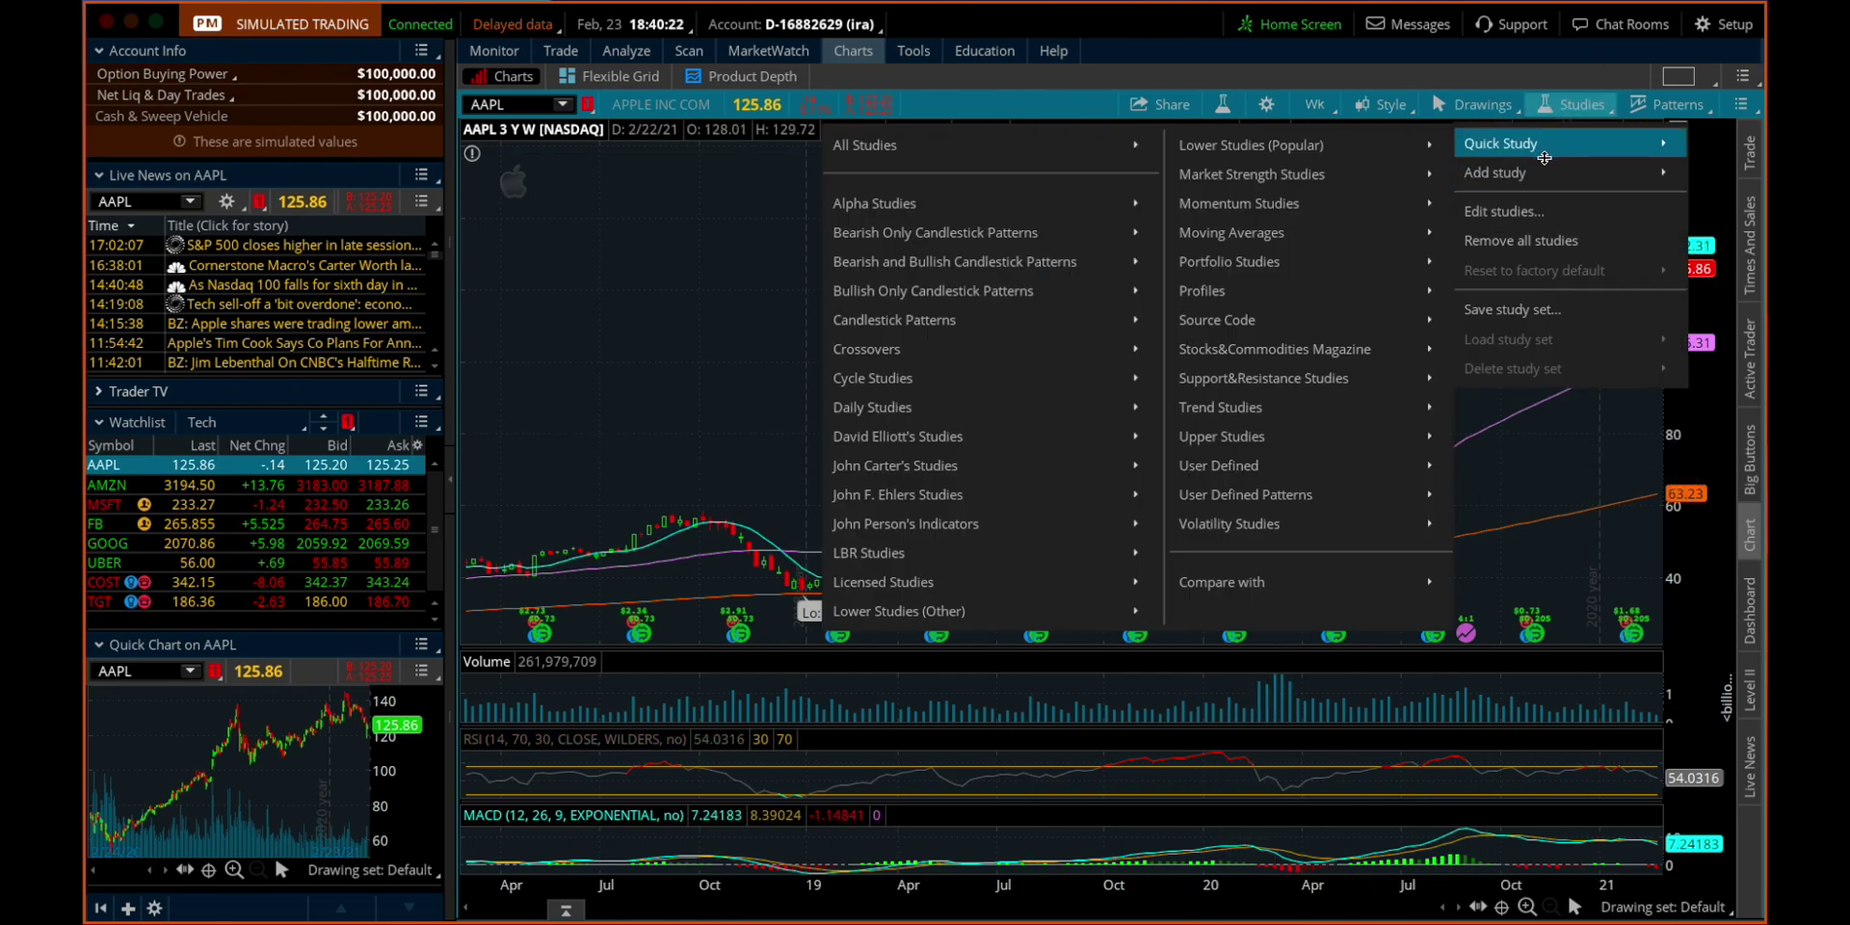
click(1508, 211)
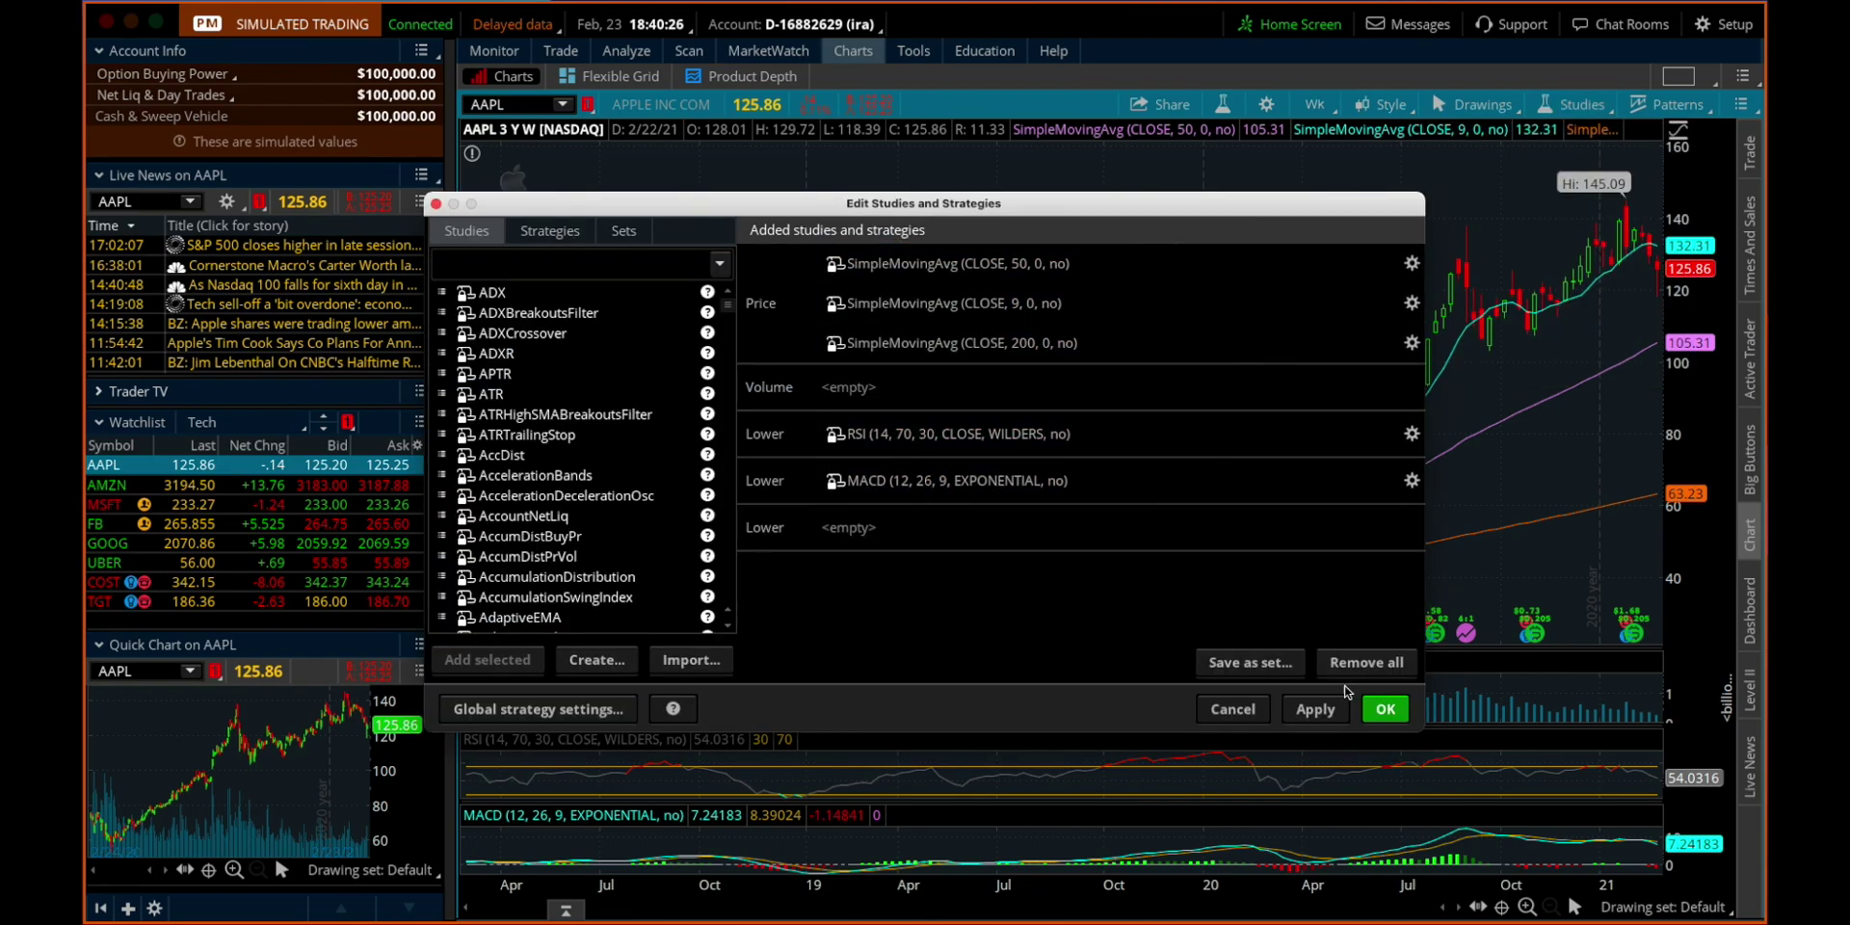
click(1238, 711)
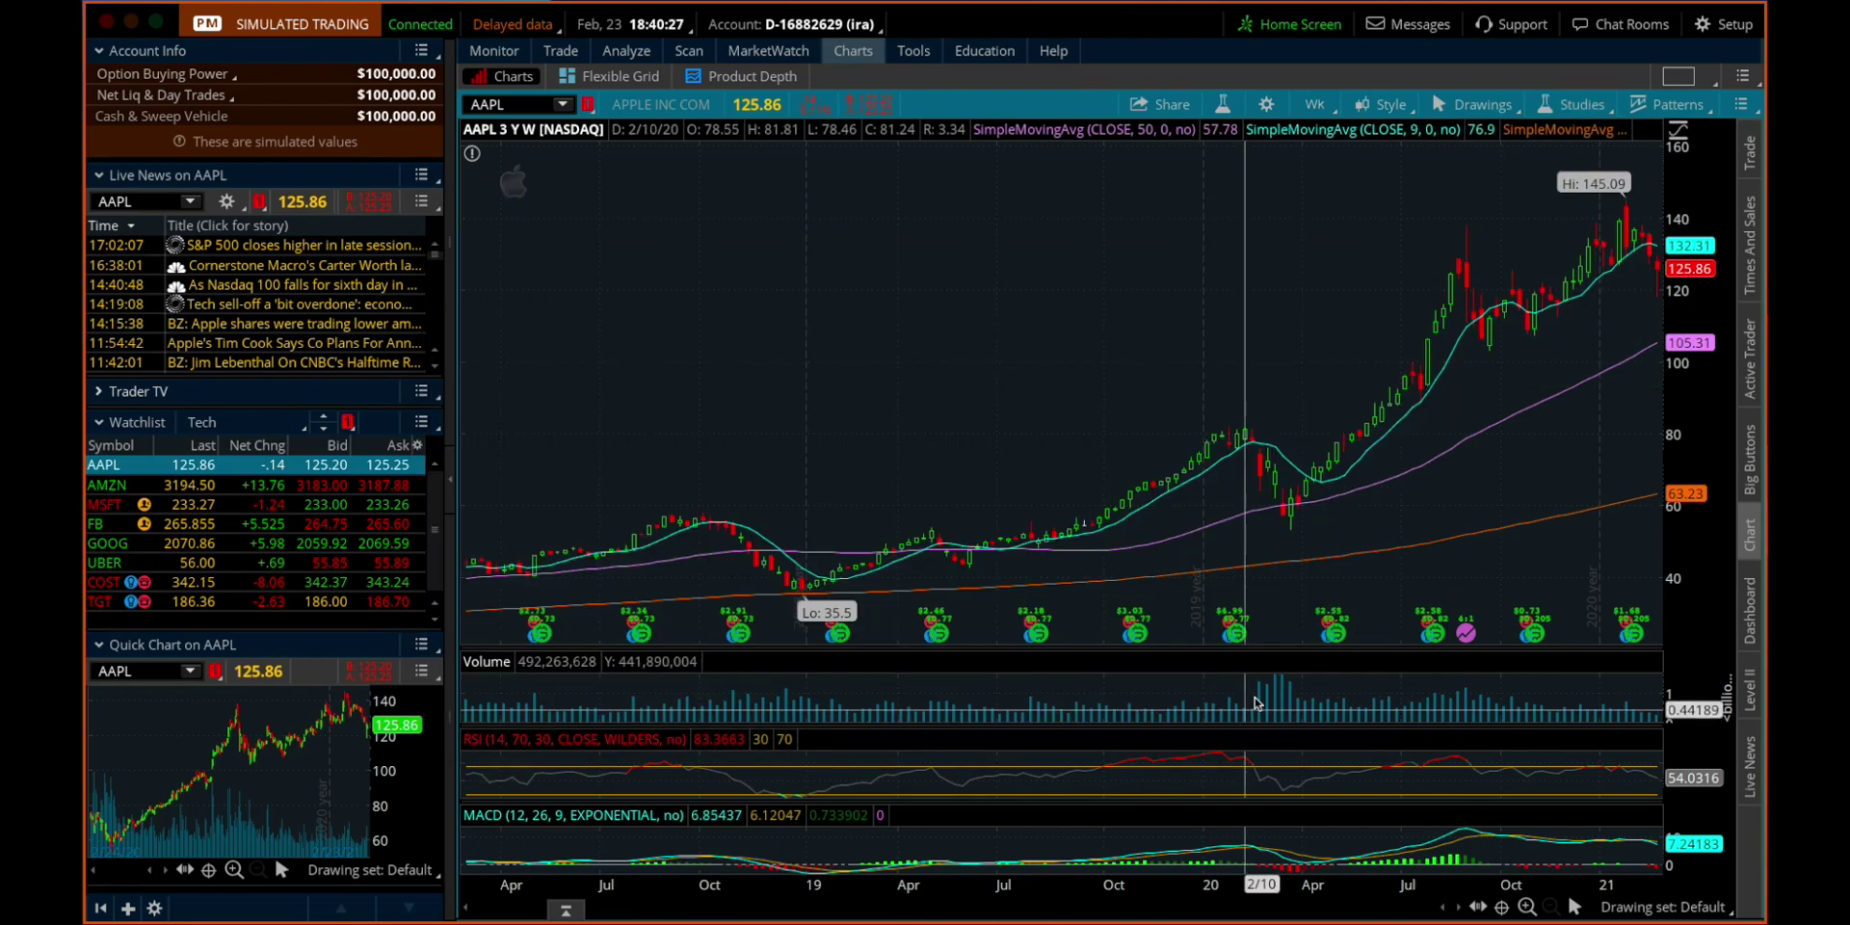
Step: Remove all studies from the AAPL chart, confirming with Yes
click(1571, 102)
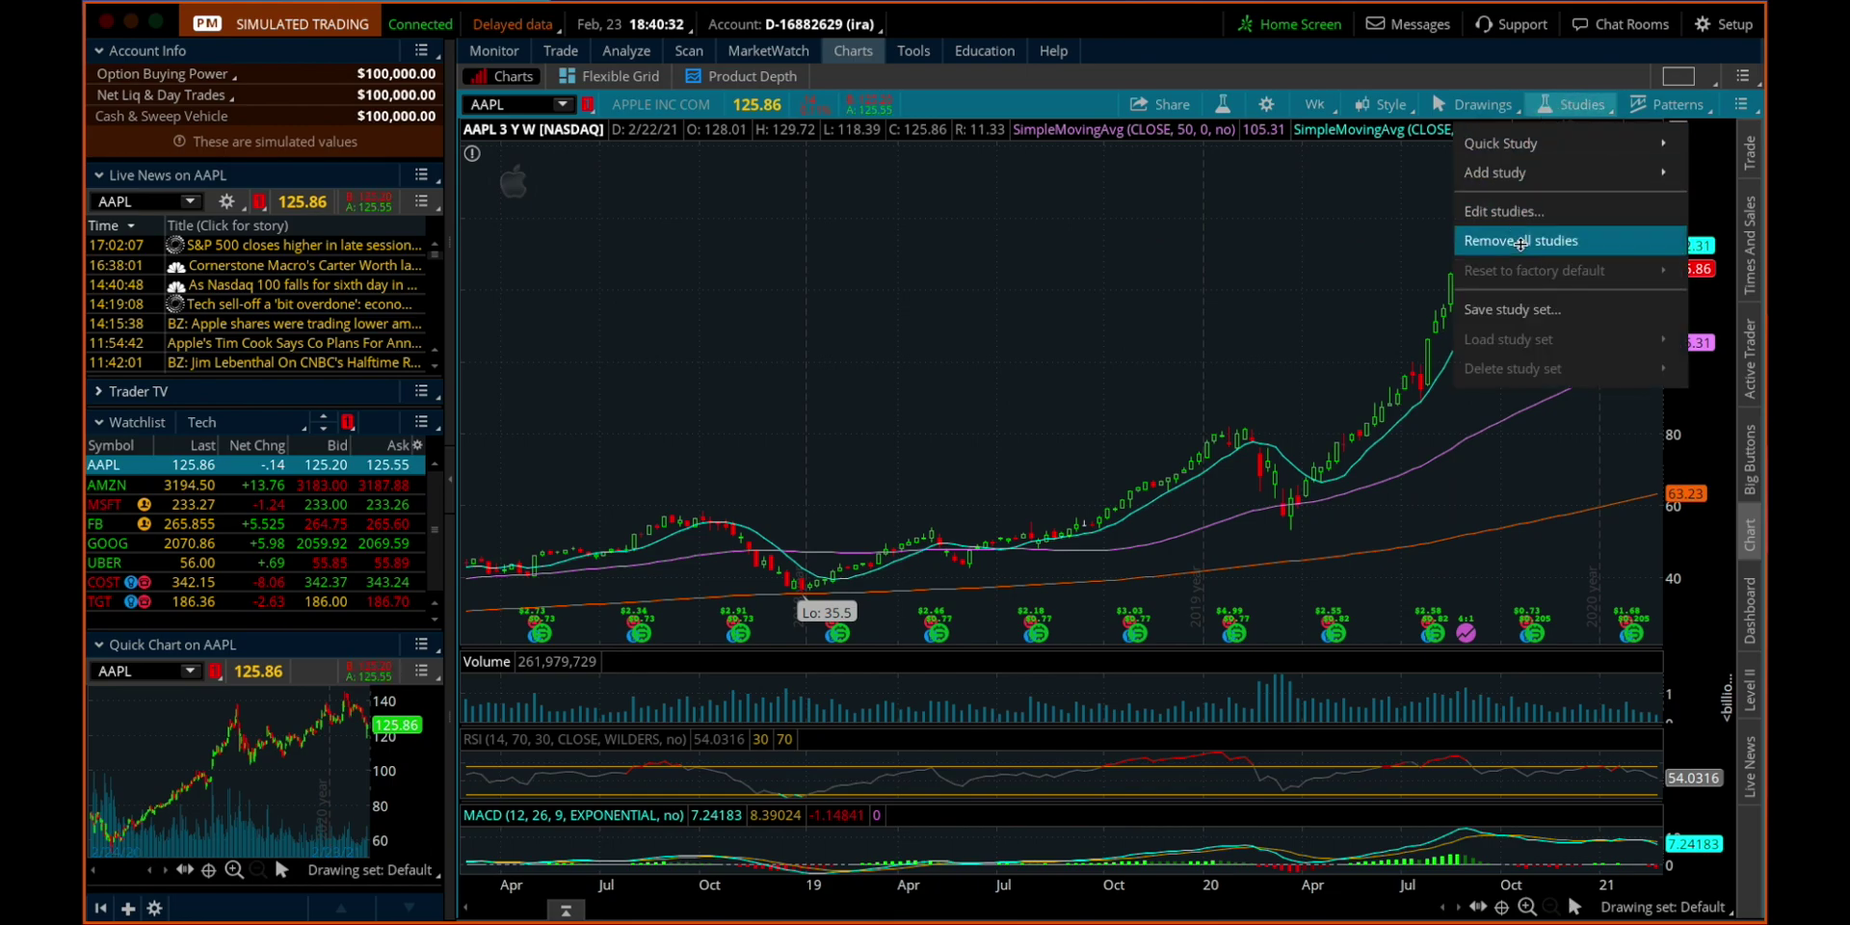
click(1521, 242)
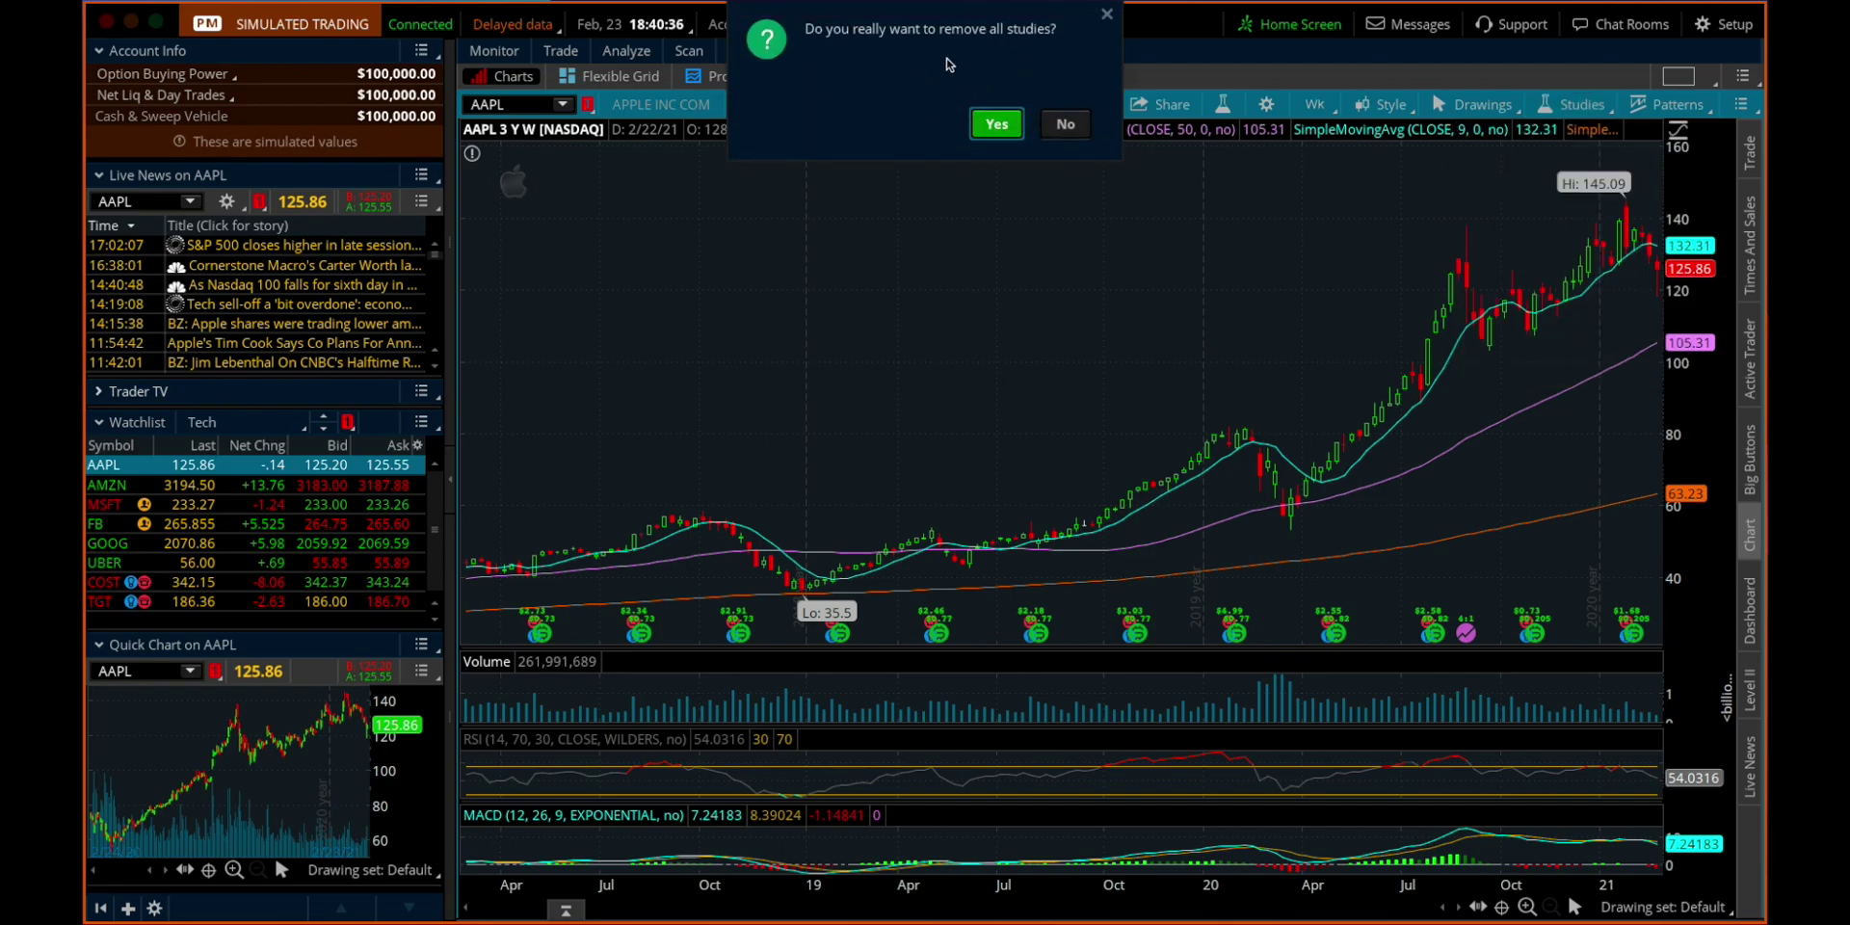
click(996, 124)
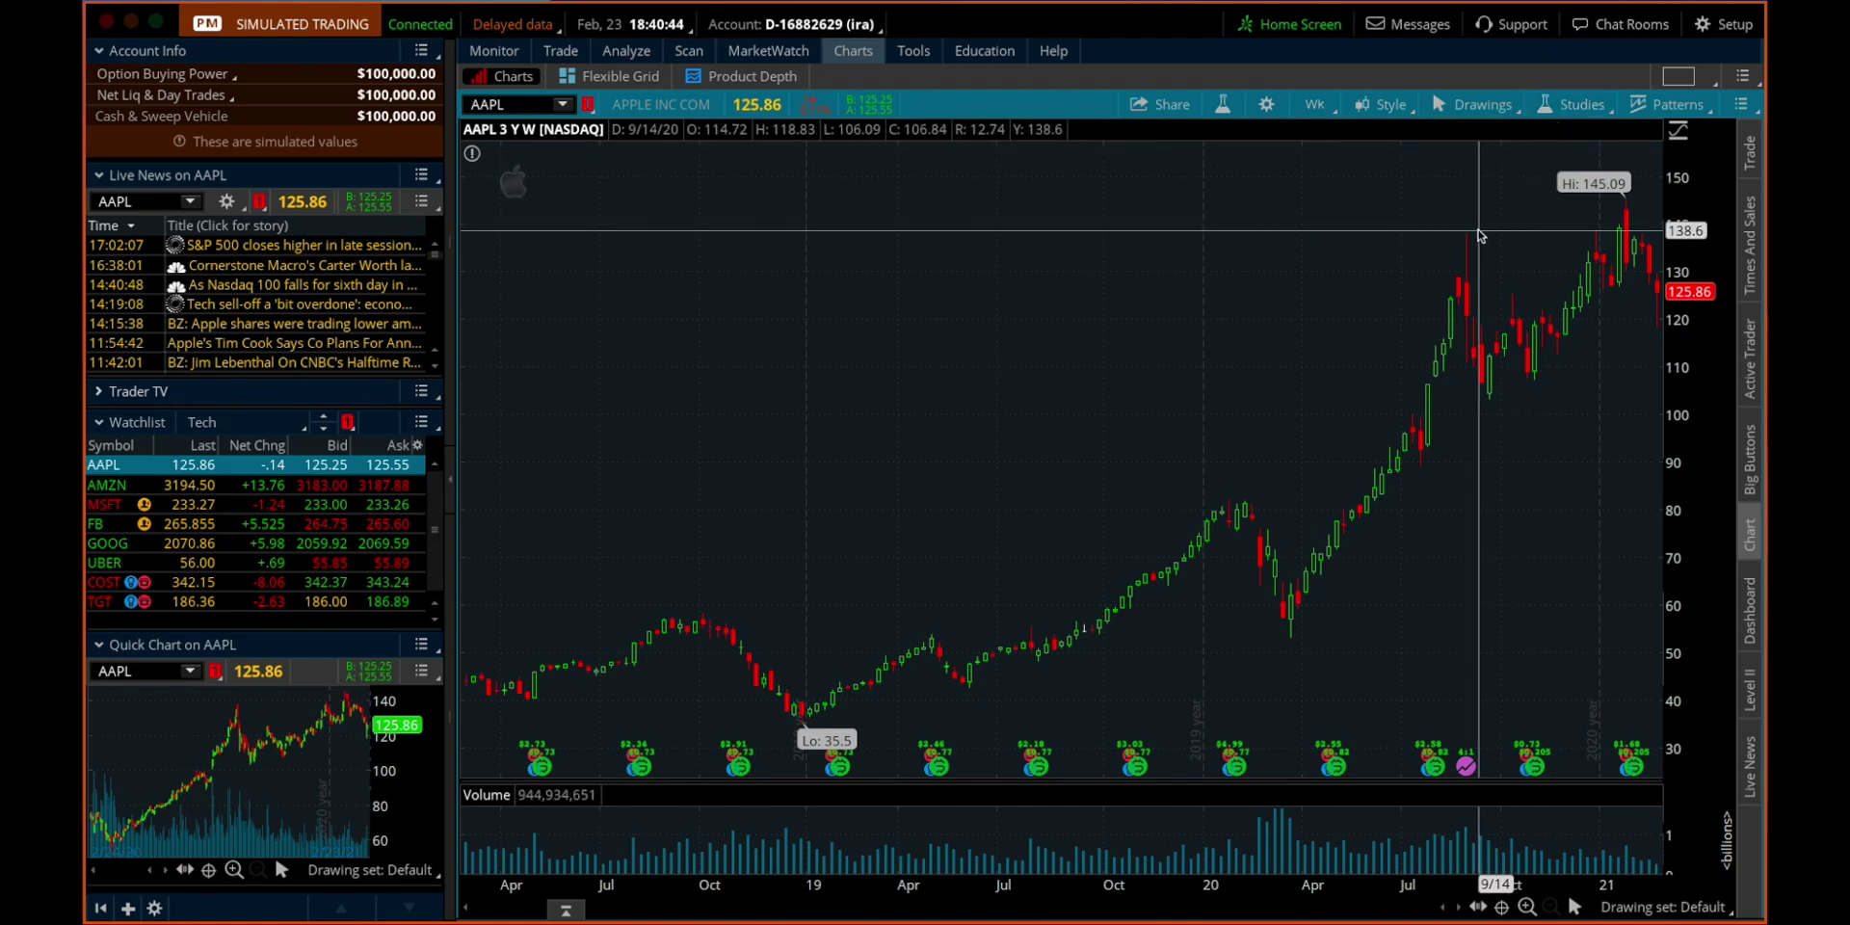
Step: Draw a red horizontal trendline at about 58 from March 2018 to November 2020
click(1472, 106)
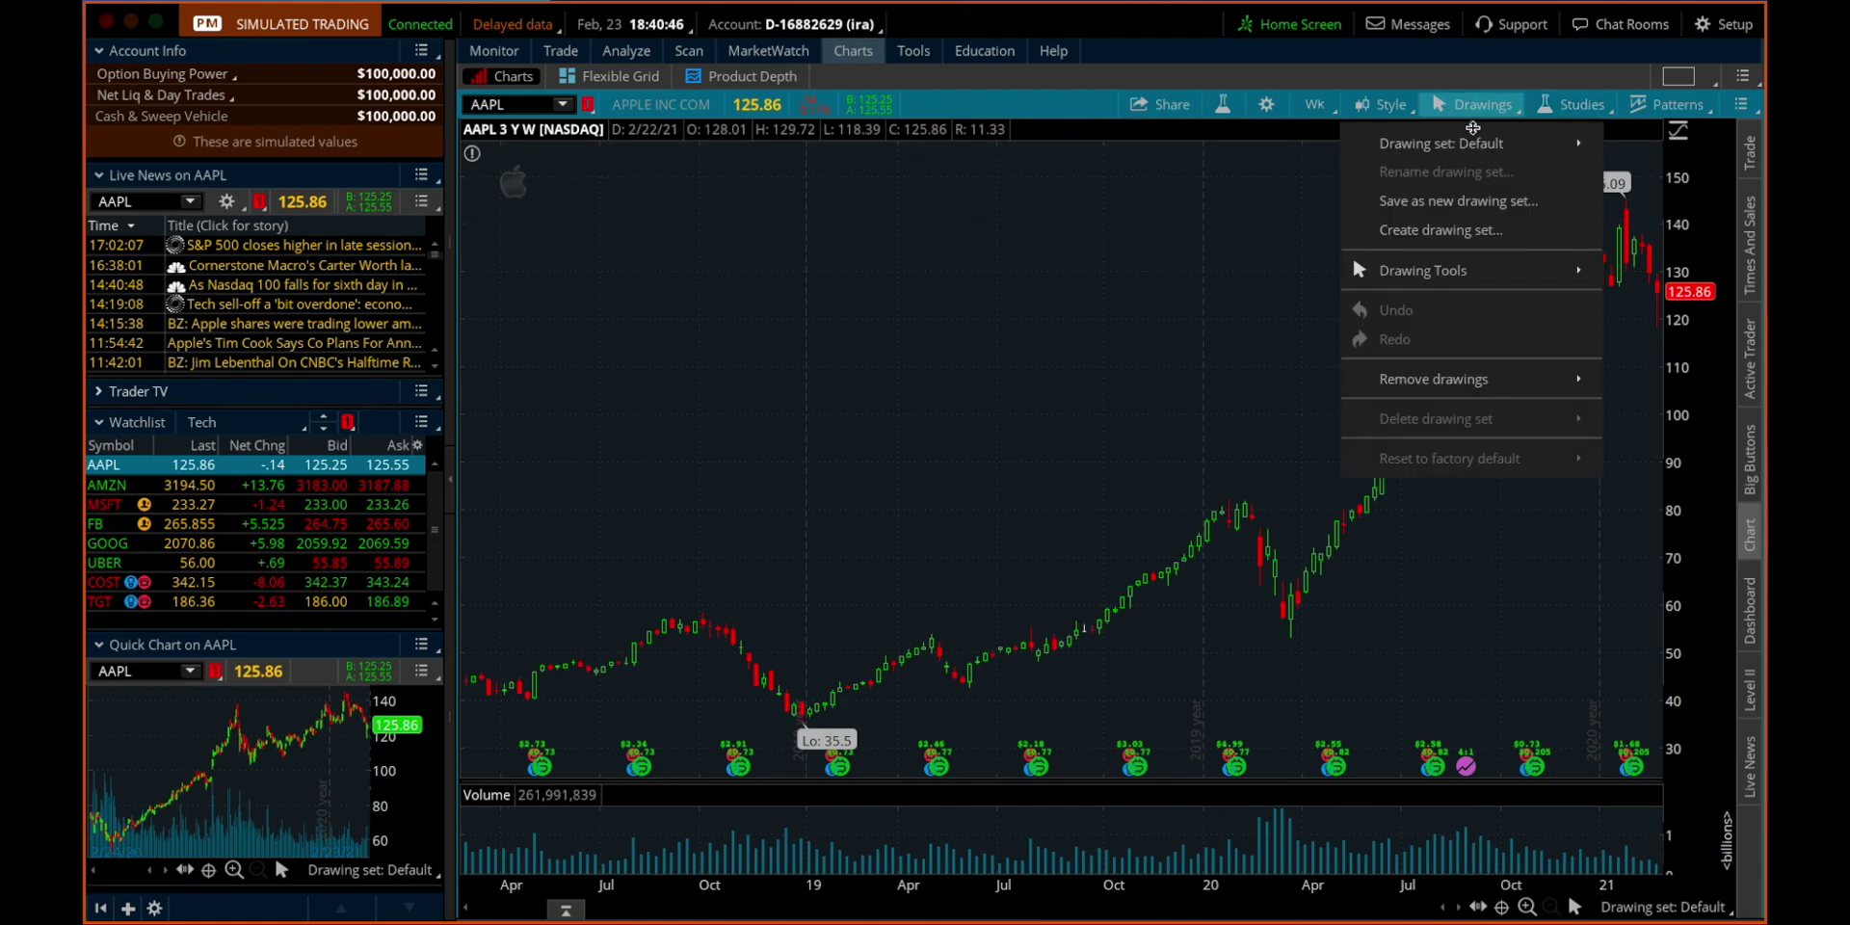
mouse_move(1548, 278)
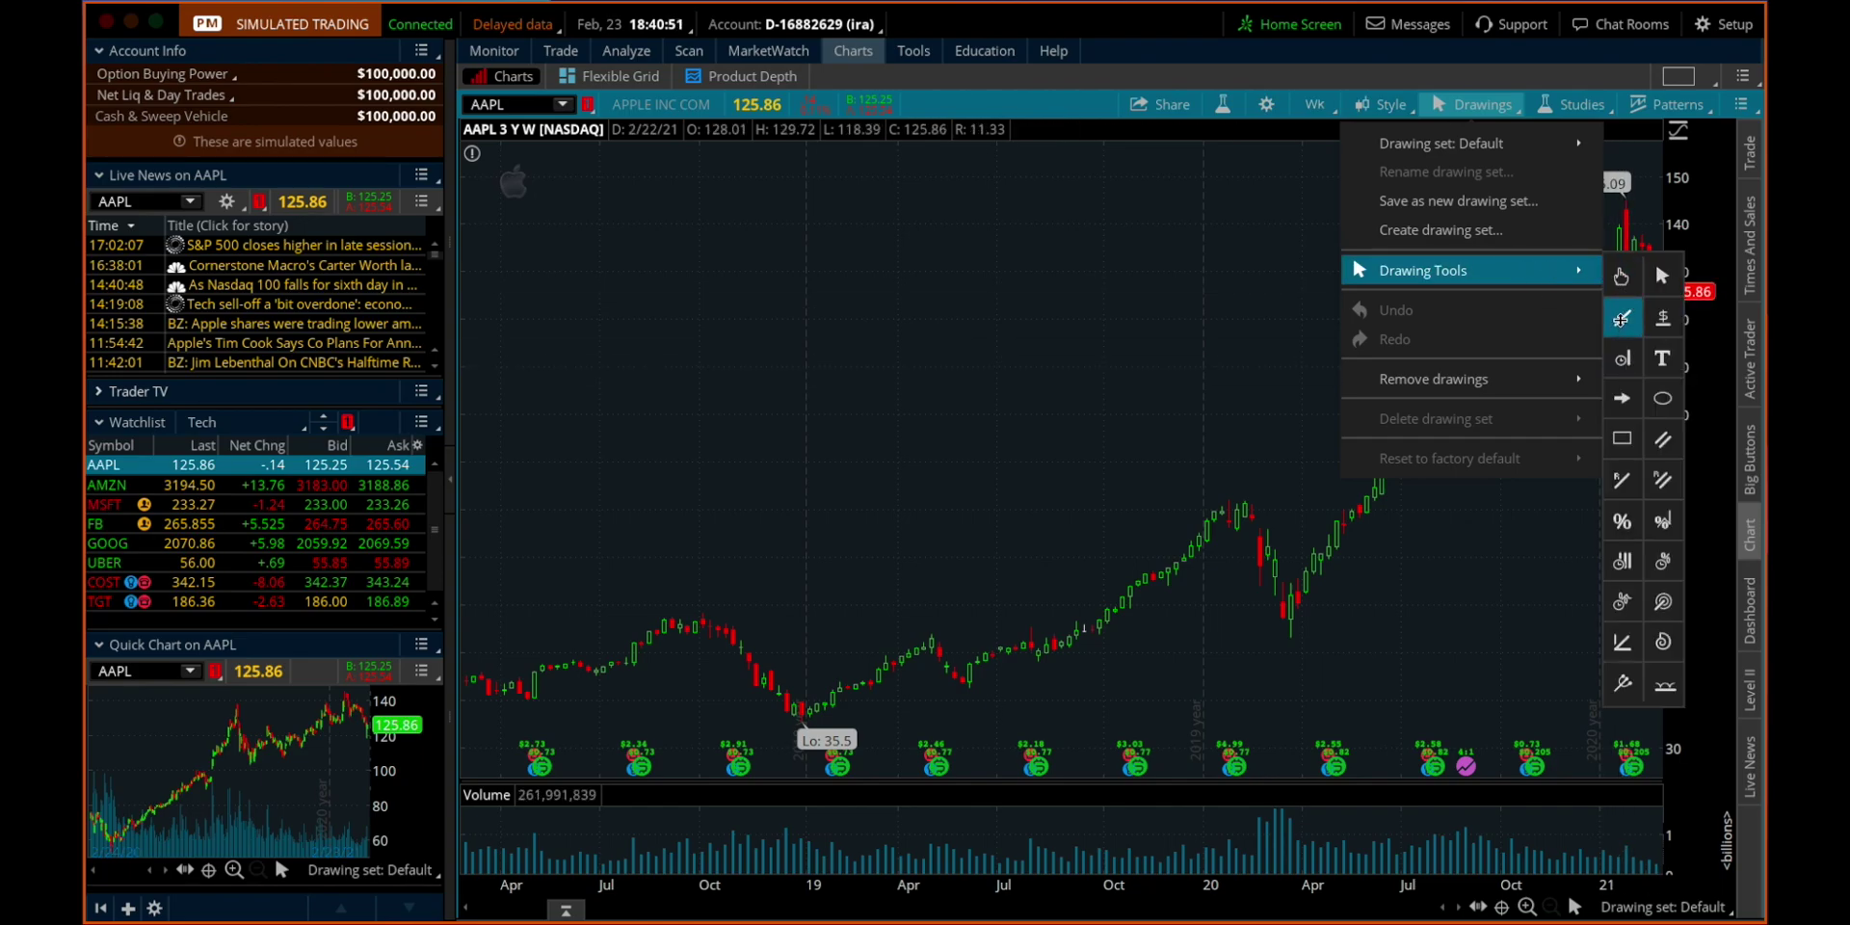
click(1622, 319)
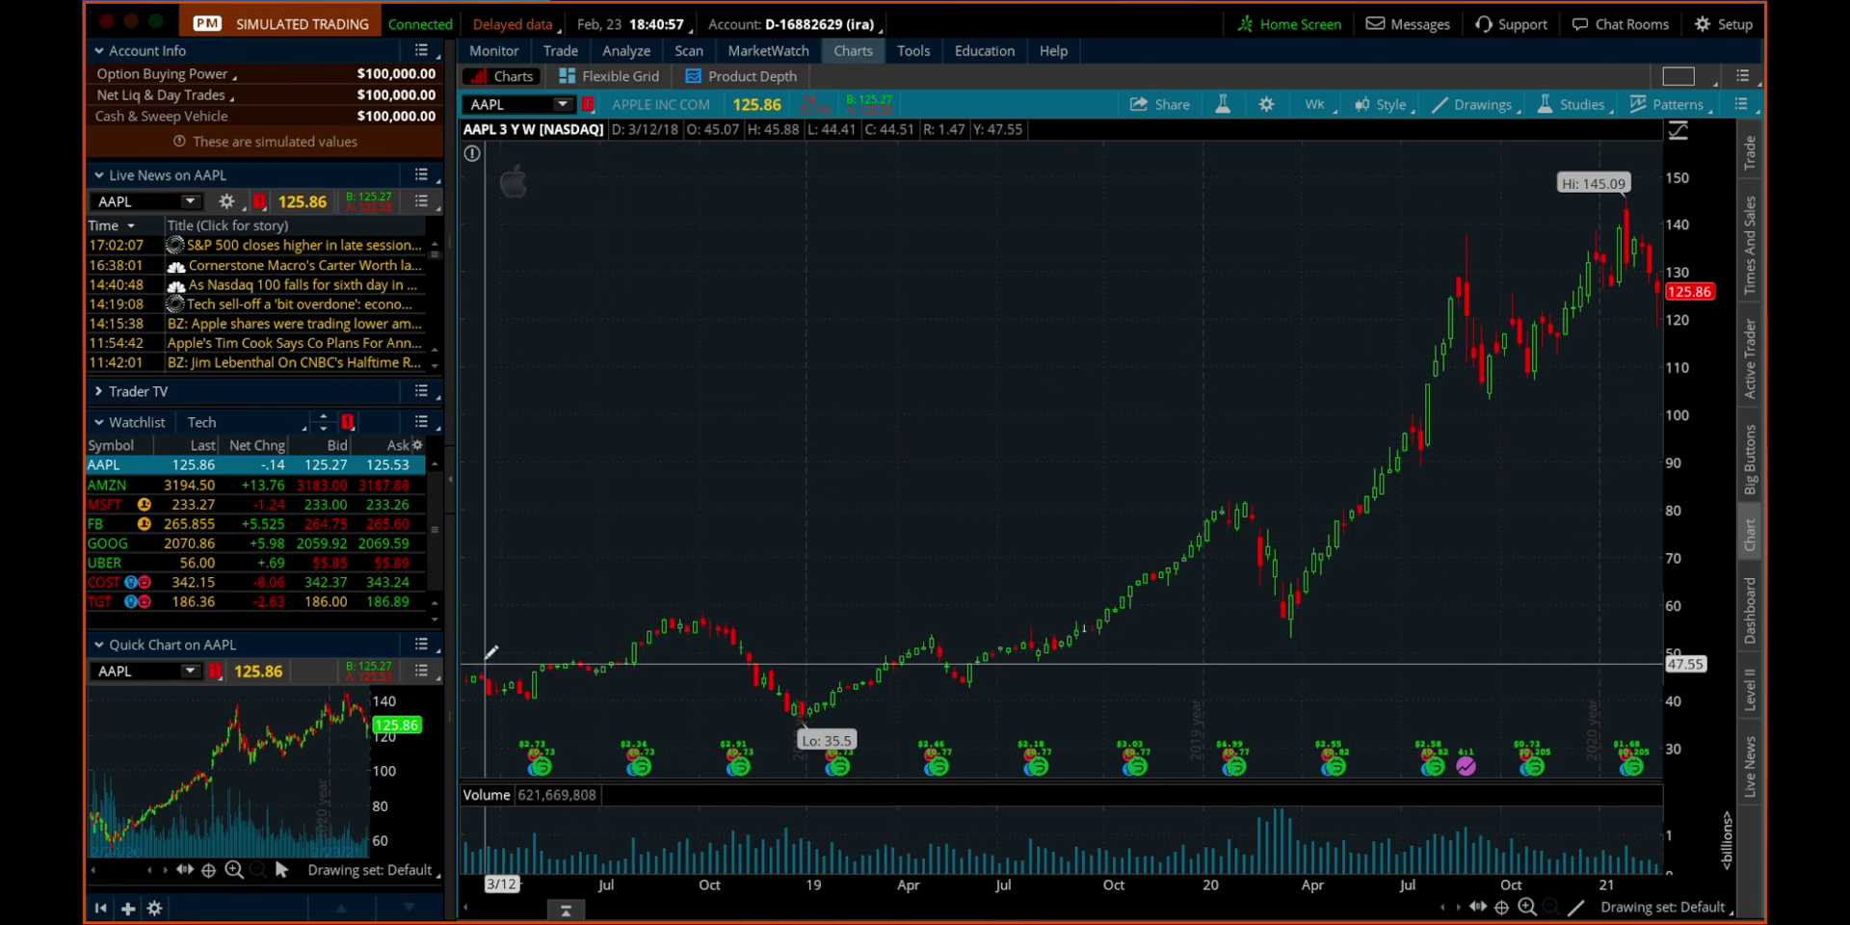
click(497, 613)
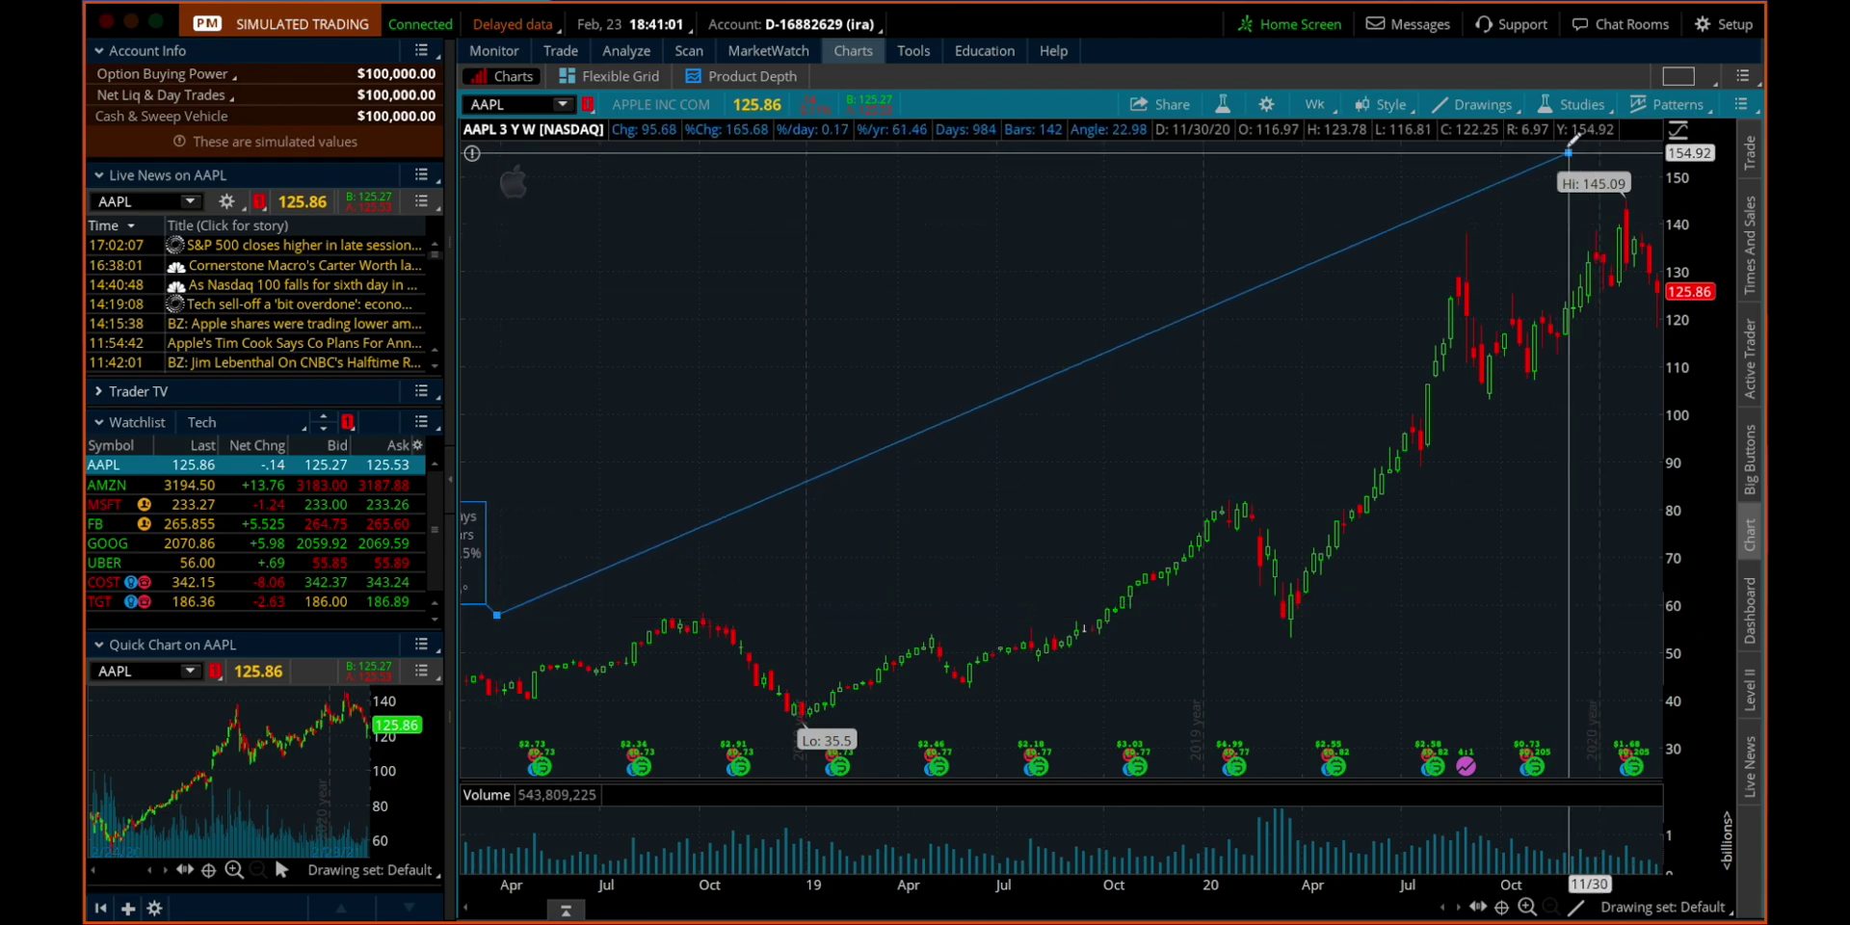
click(1553, 614)
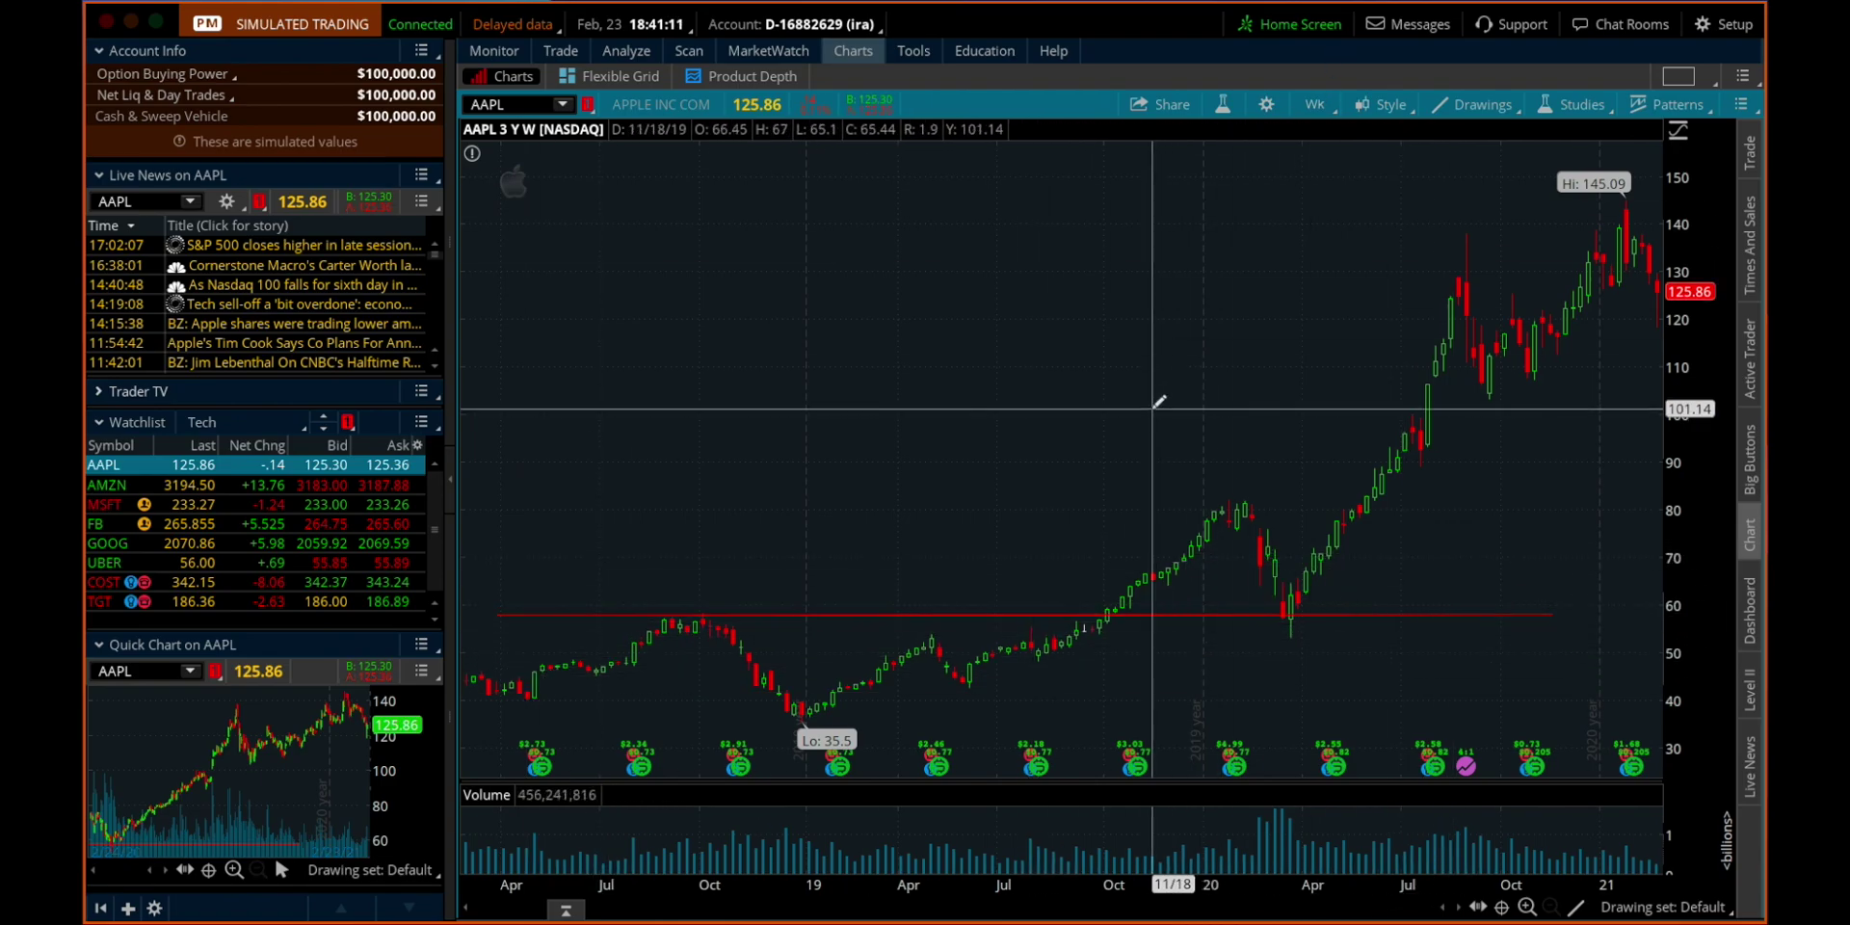
click(183, 488)
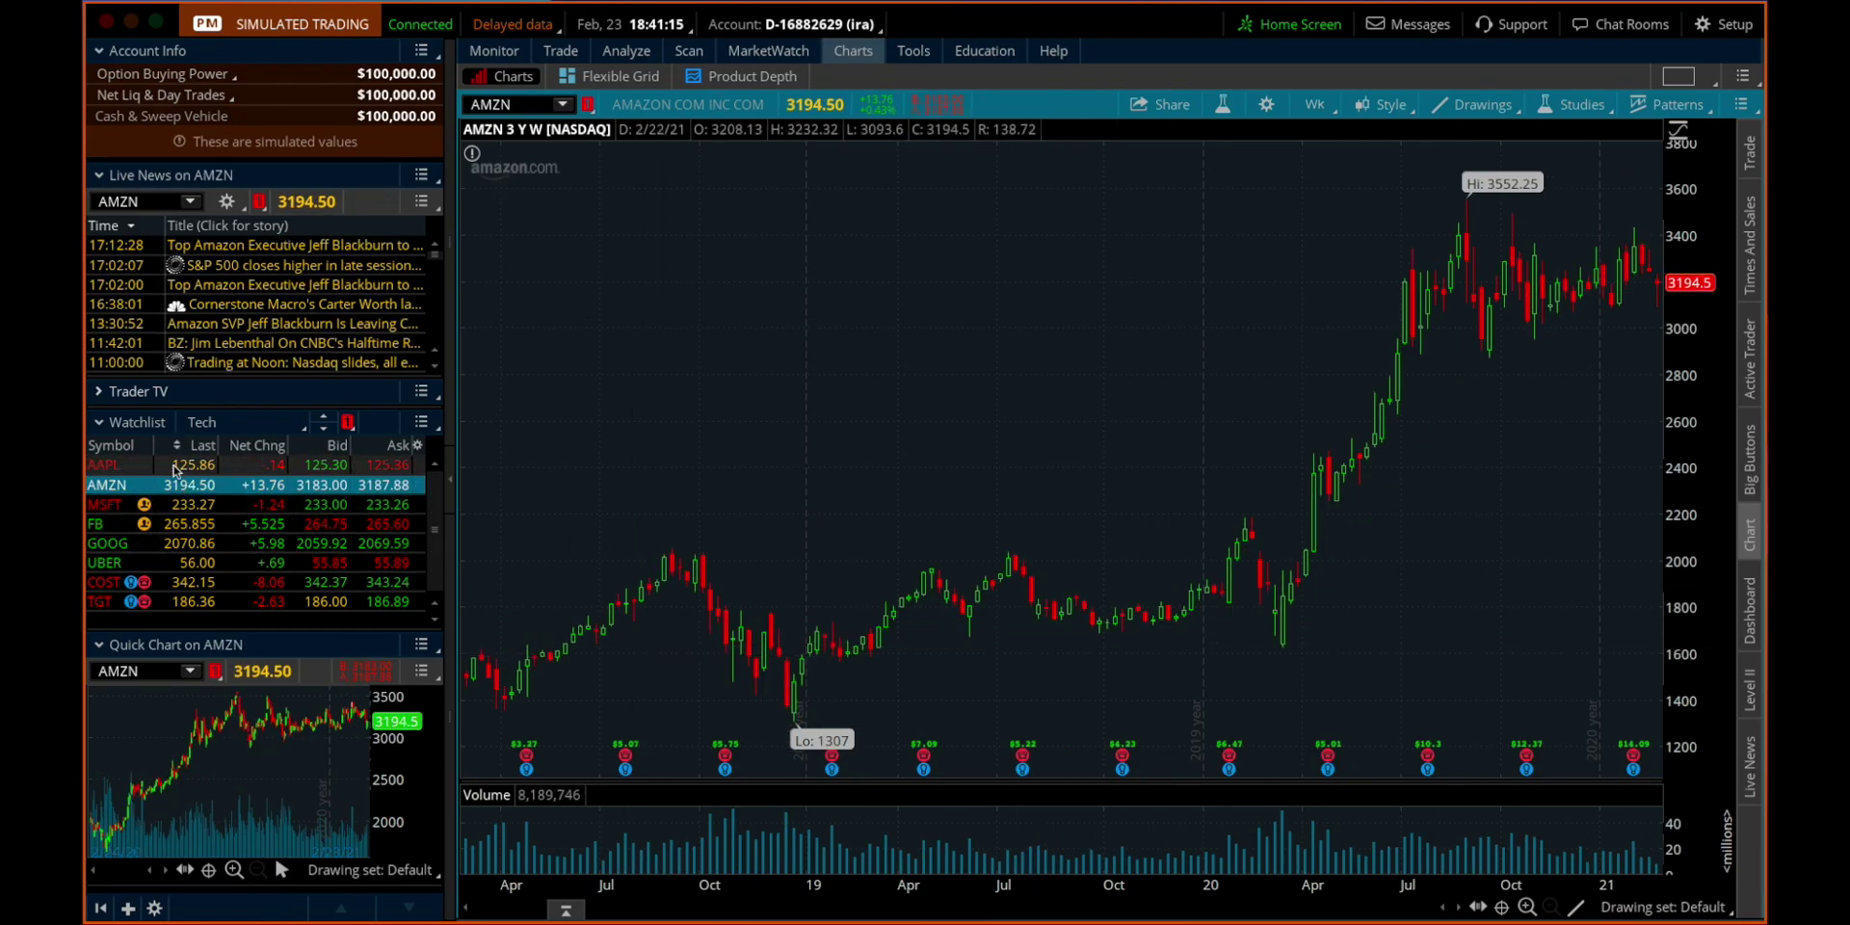
click(175, 466)
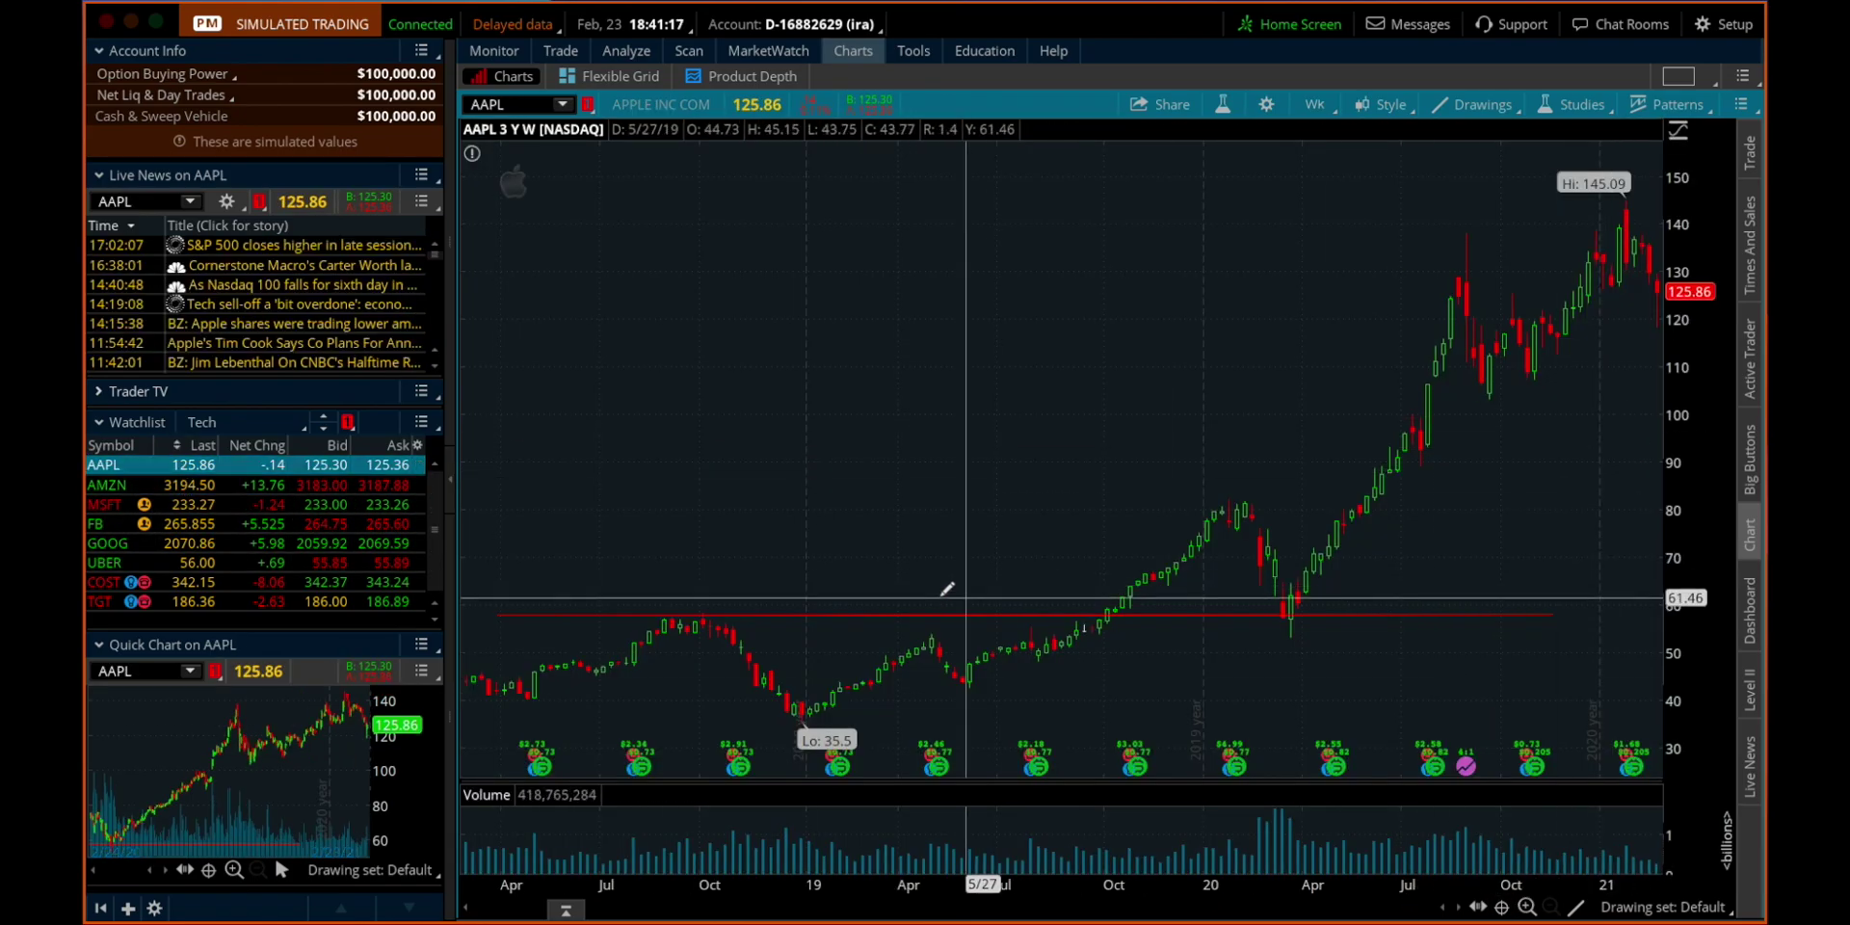
drag(776, 405, 1095, 460)
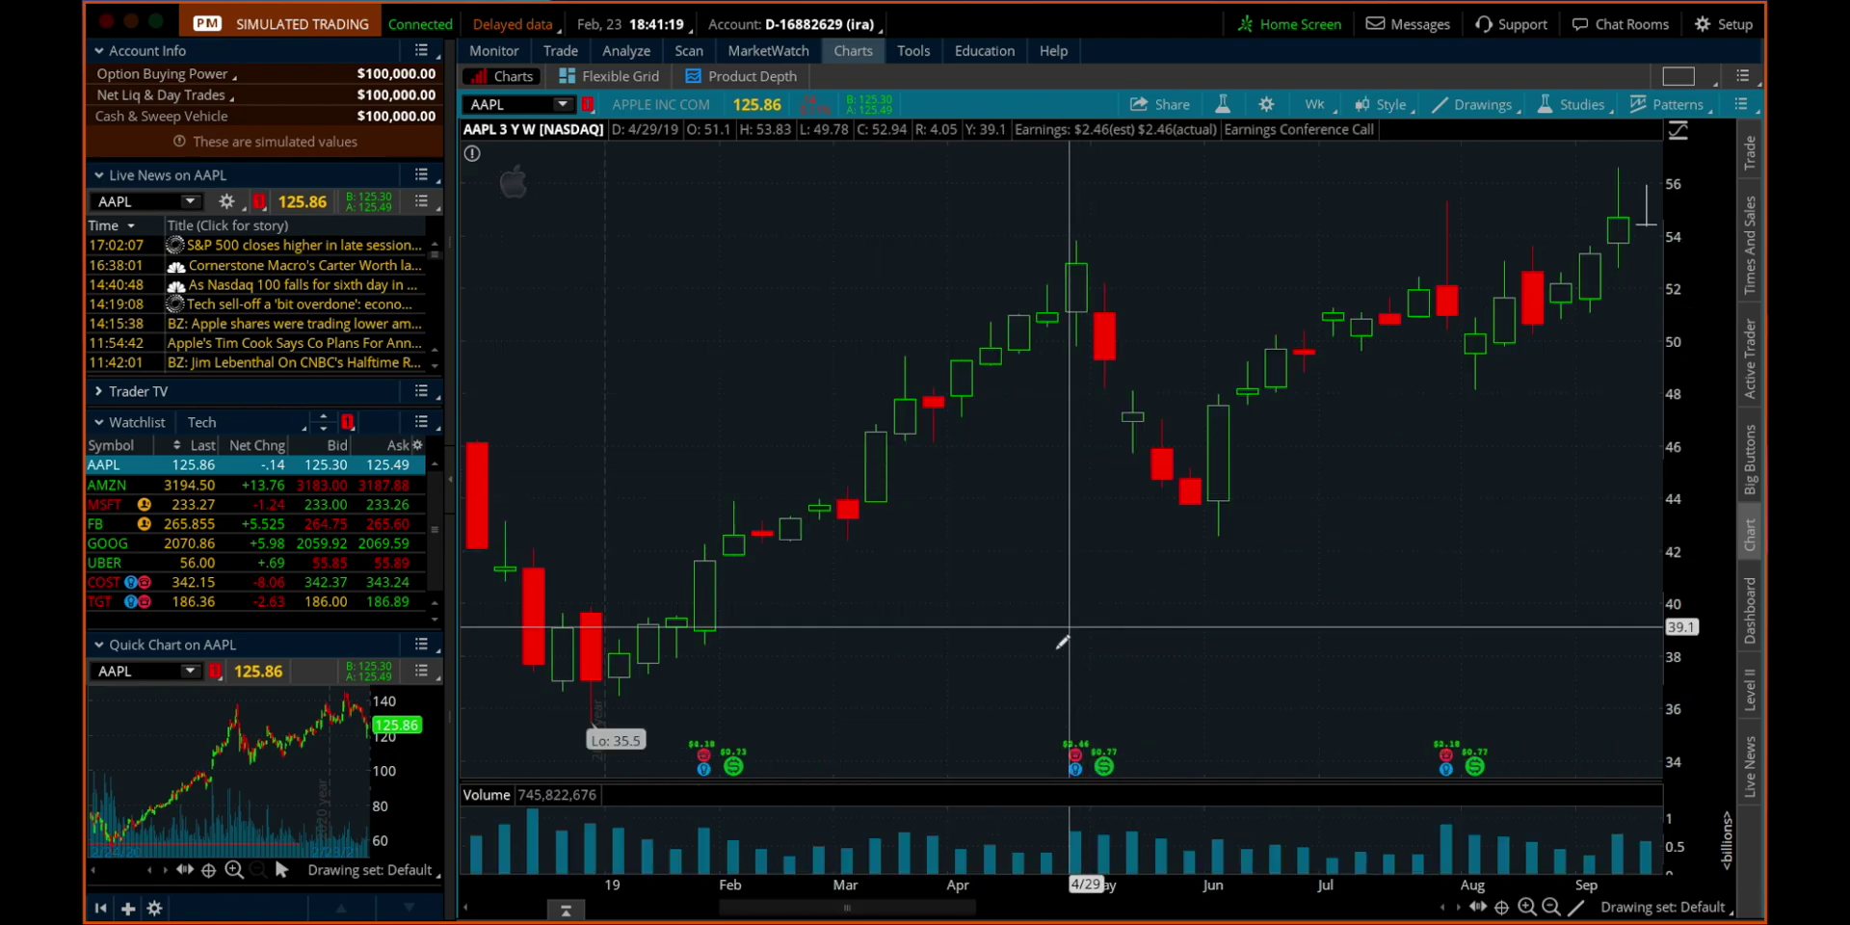
scroll(1105, 590, down, 5)
scroll(1104, 584, down, 10)
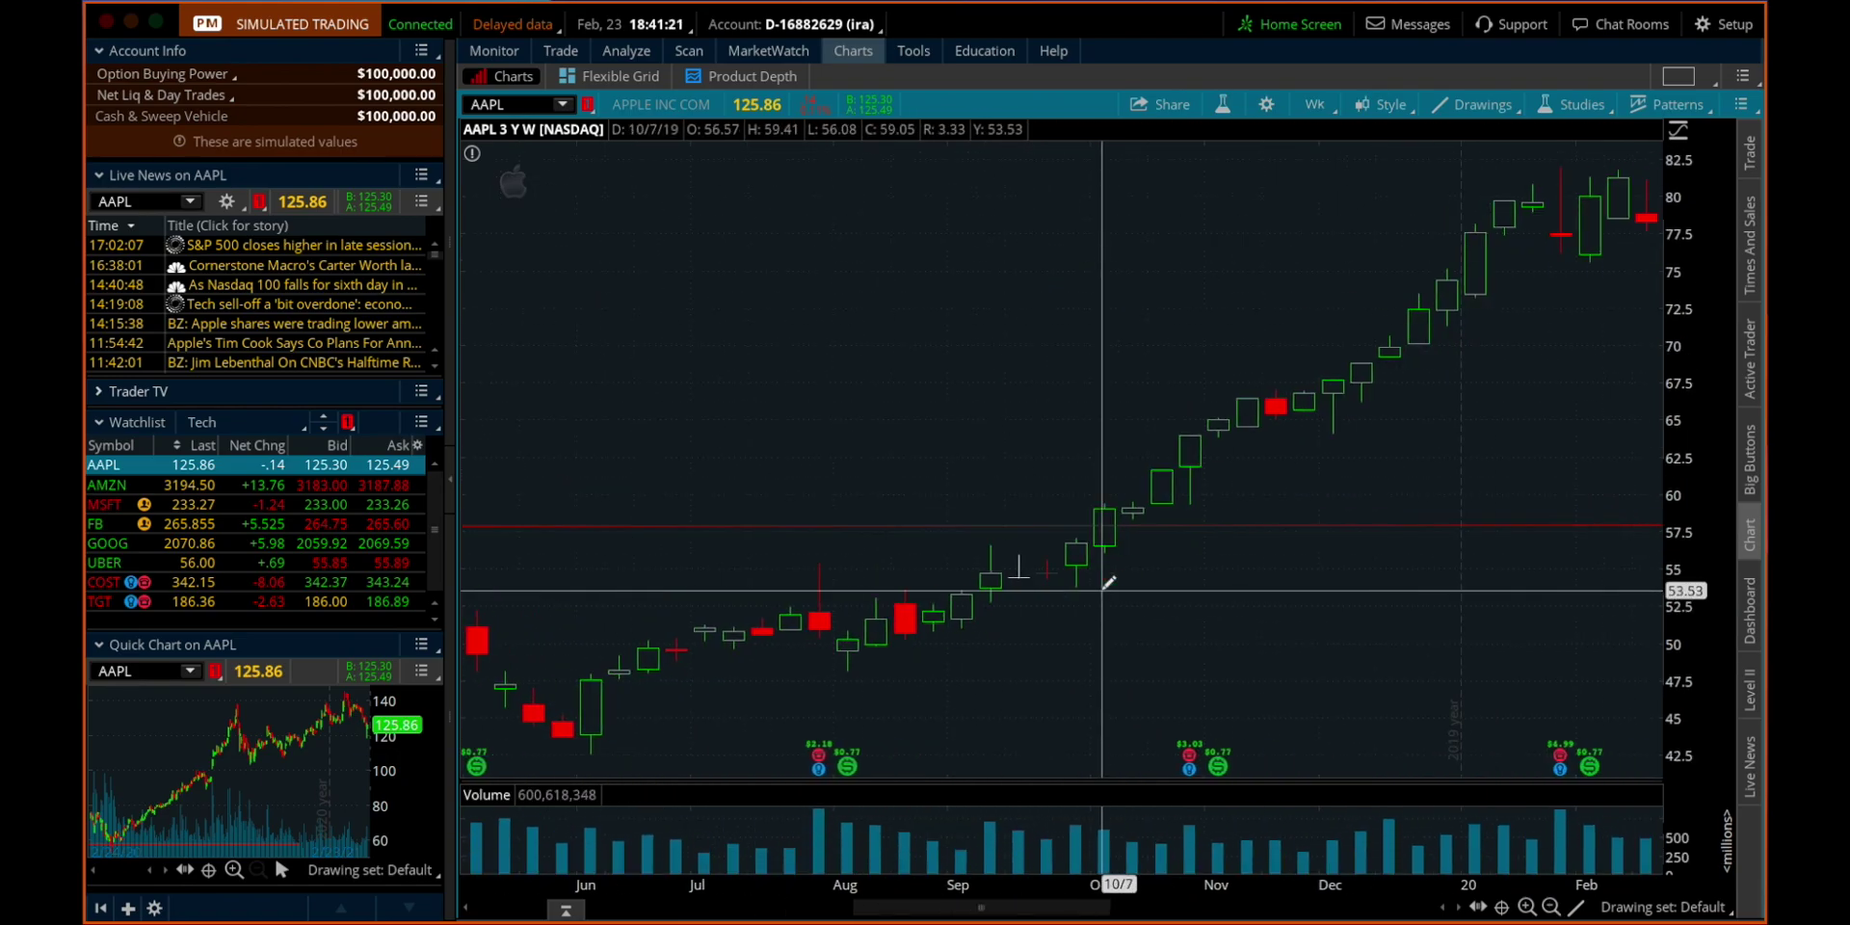
click(1550, 906)
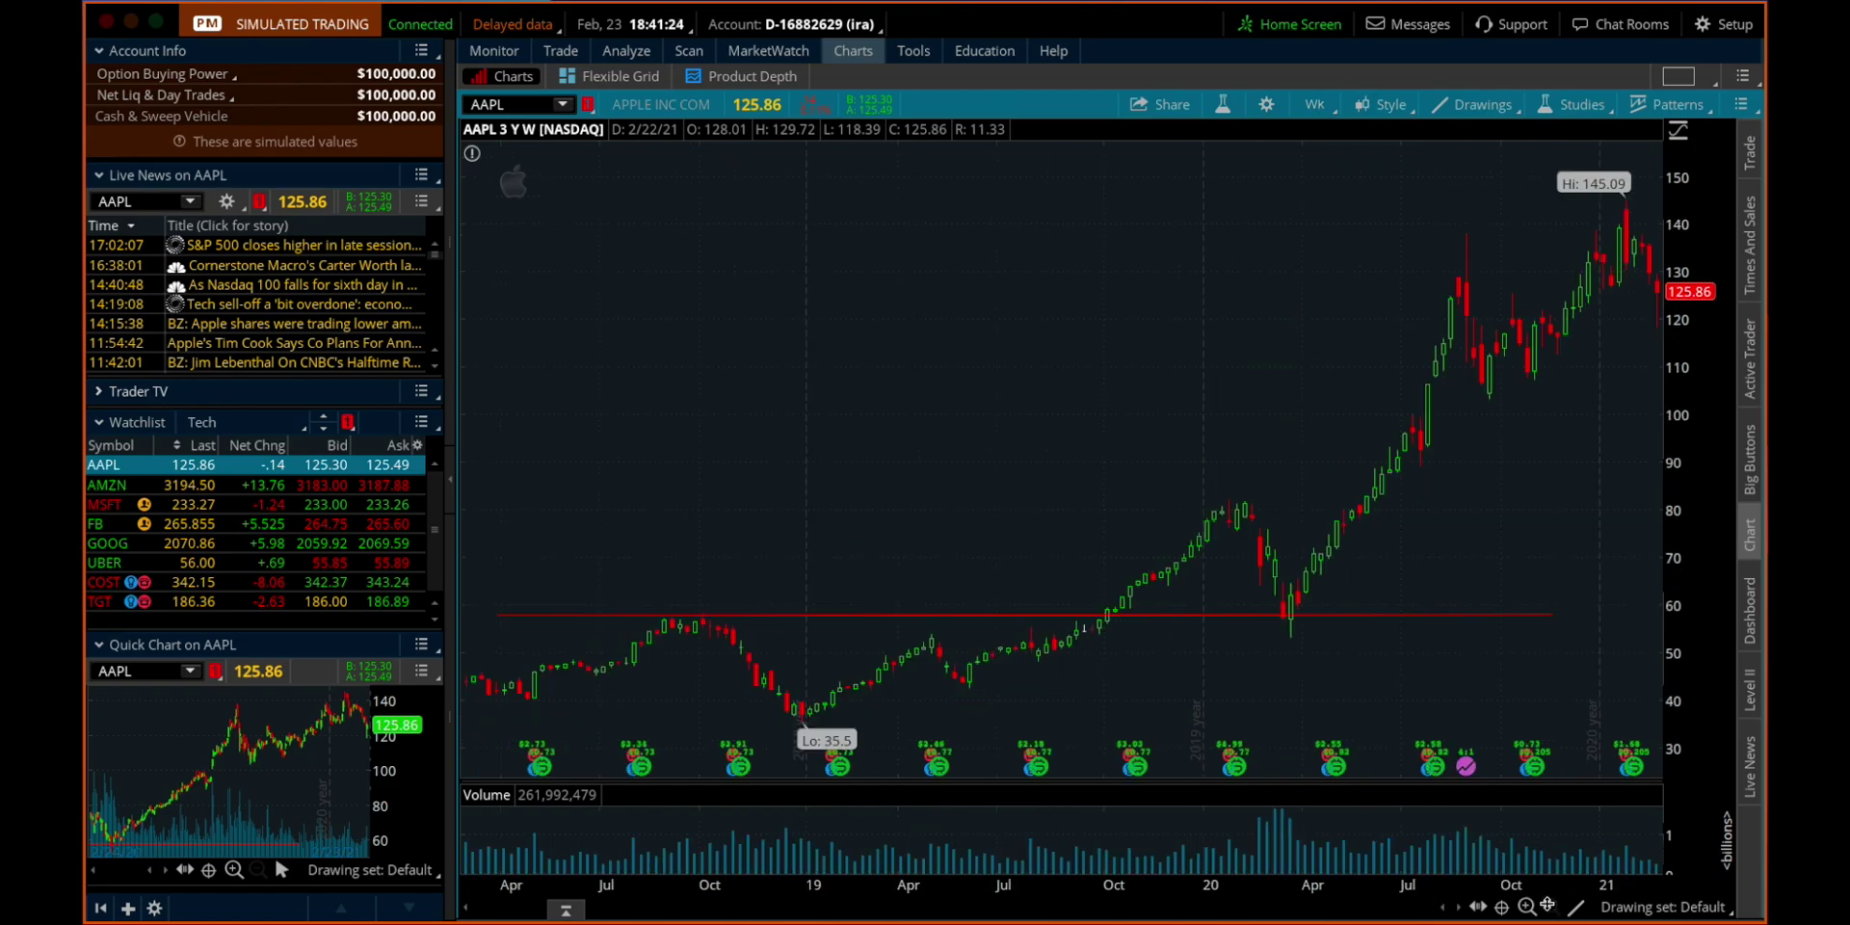
Step: Remove the red line at 58 and select the Rectangle drawing tool
right_click(973, 615)
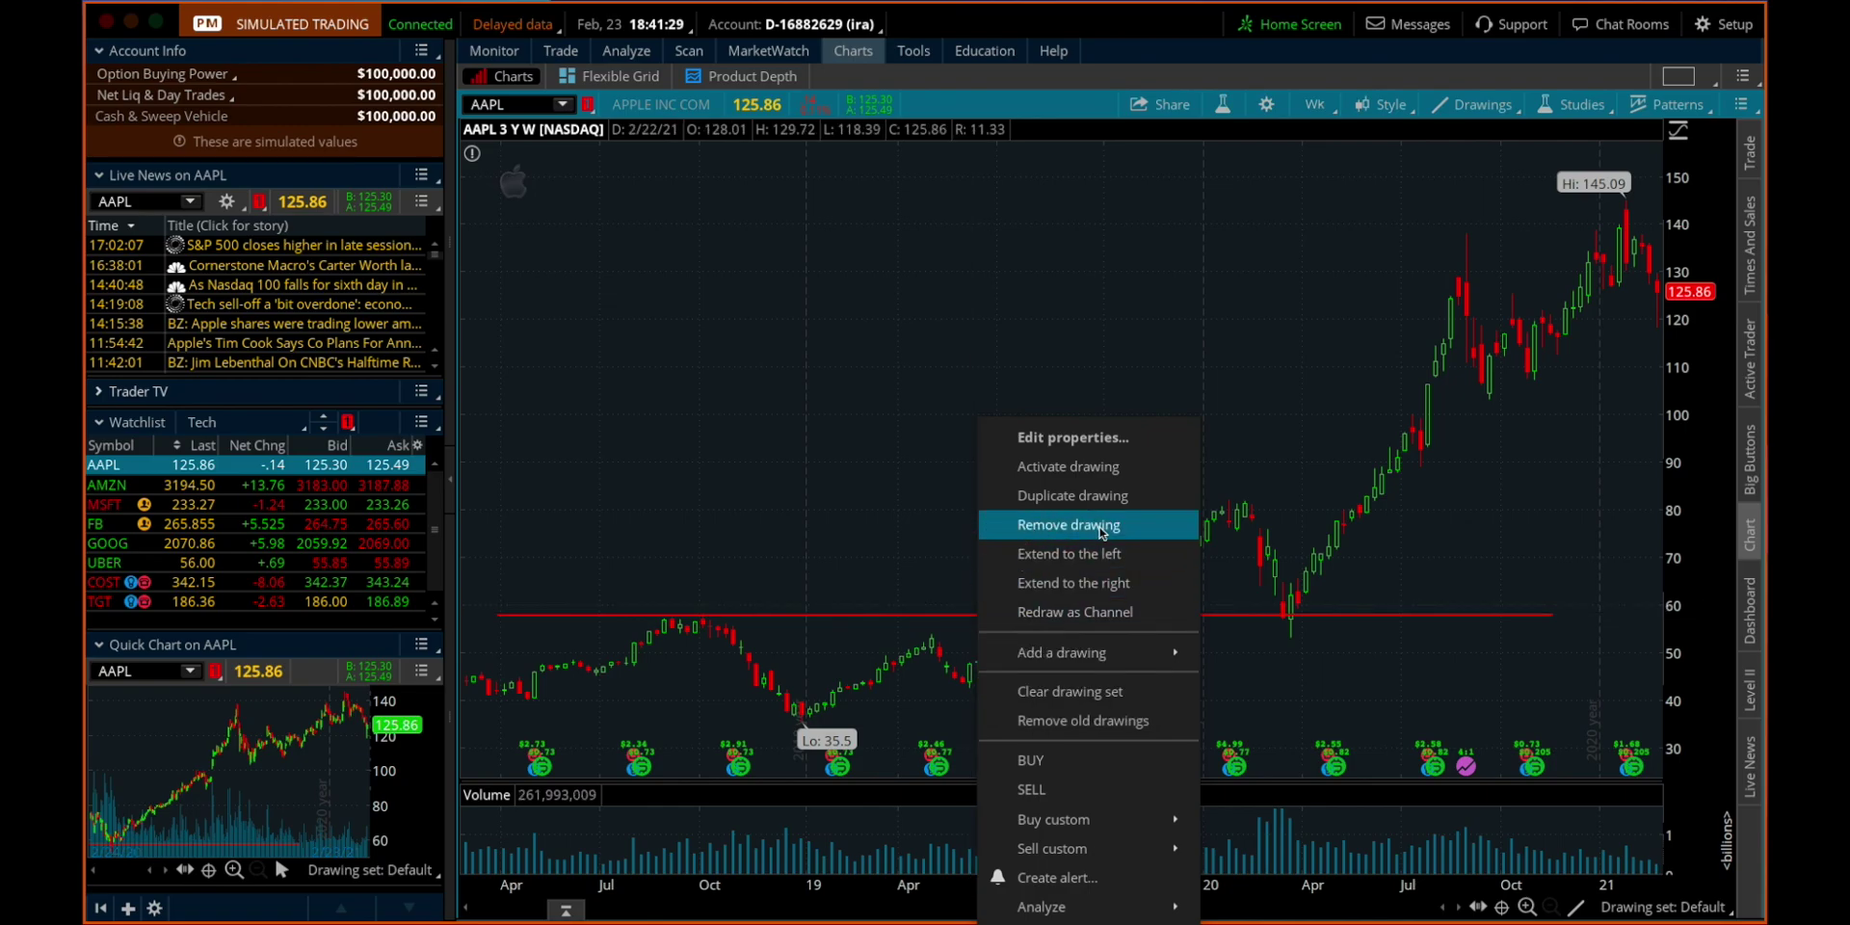
click(1051, 526)
click(1473, 104)
mouse_move(1439, 270)
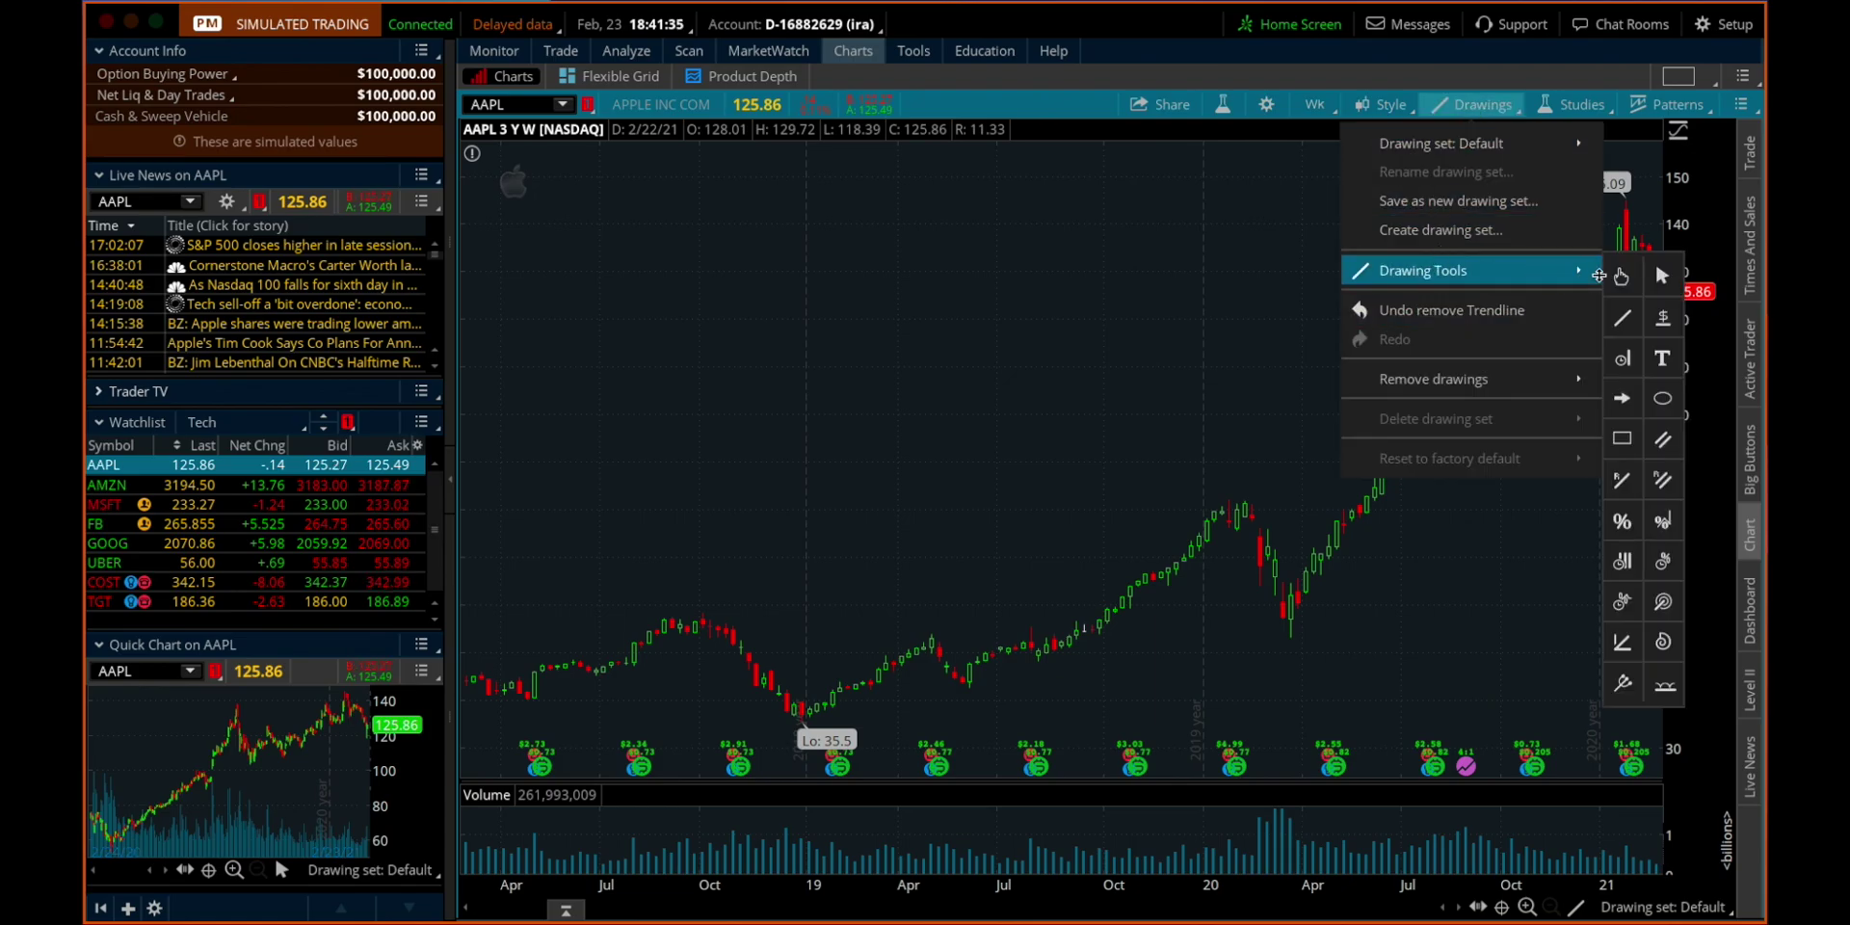
mouse_move(1542, 268)
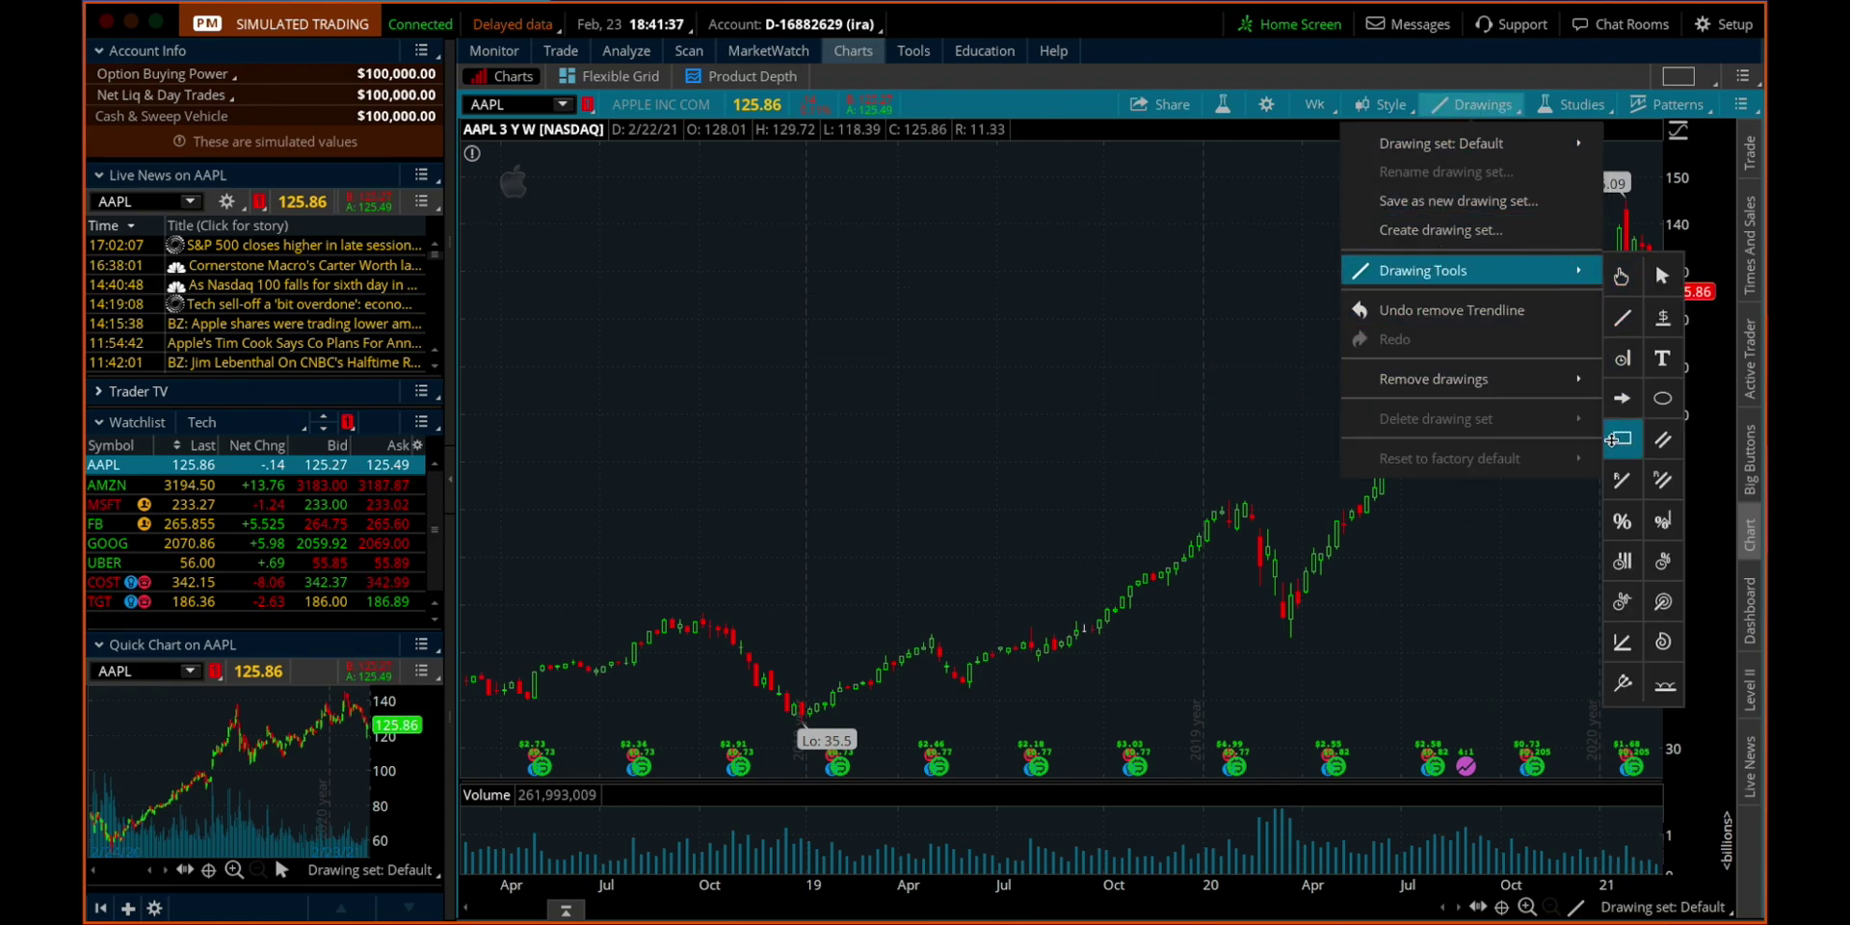
click(1616, 440)
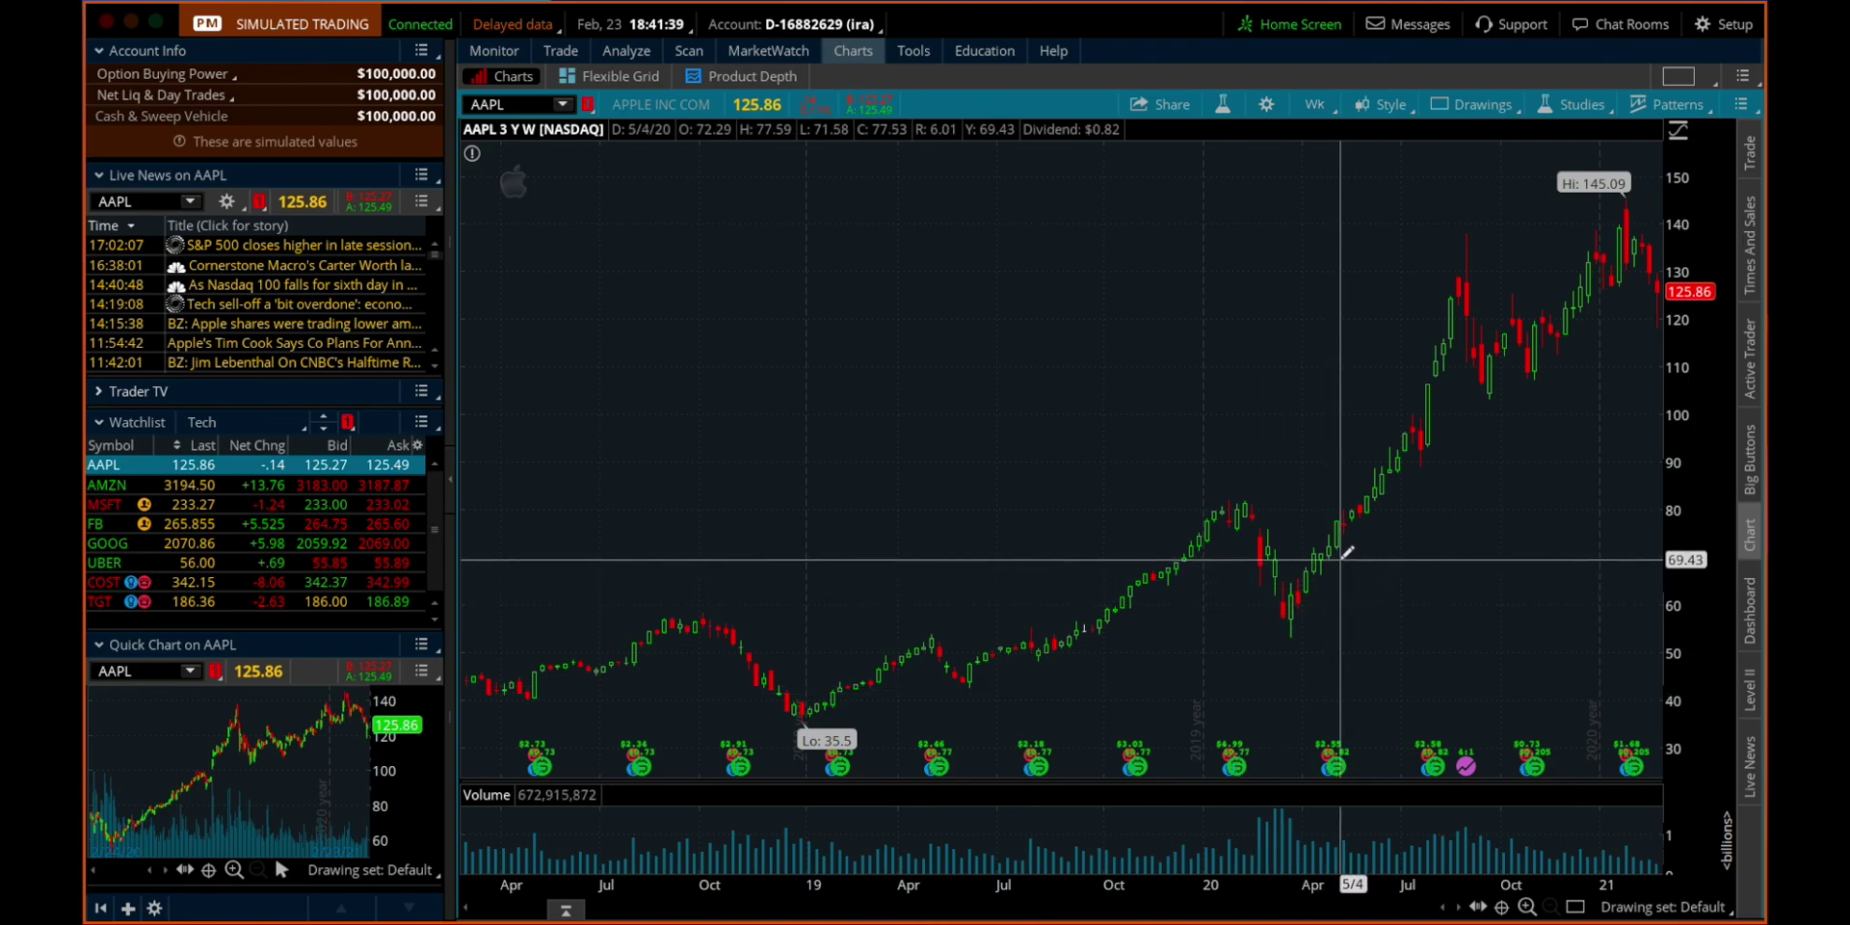
Step: Draw a rectangle over 98.36–104.67 from August 2020 to January 2021 and colour it yellow
click(1440, 391)
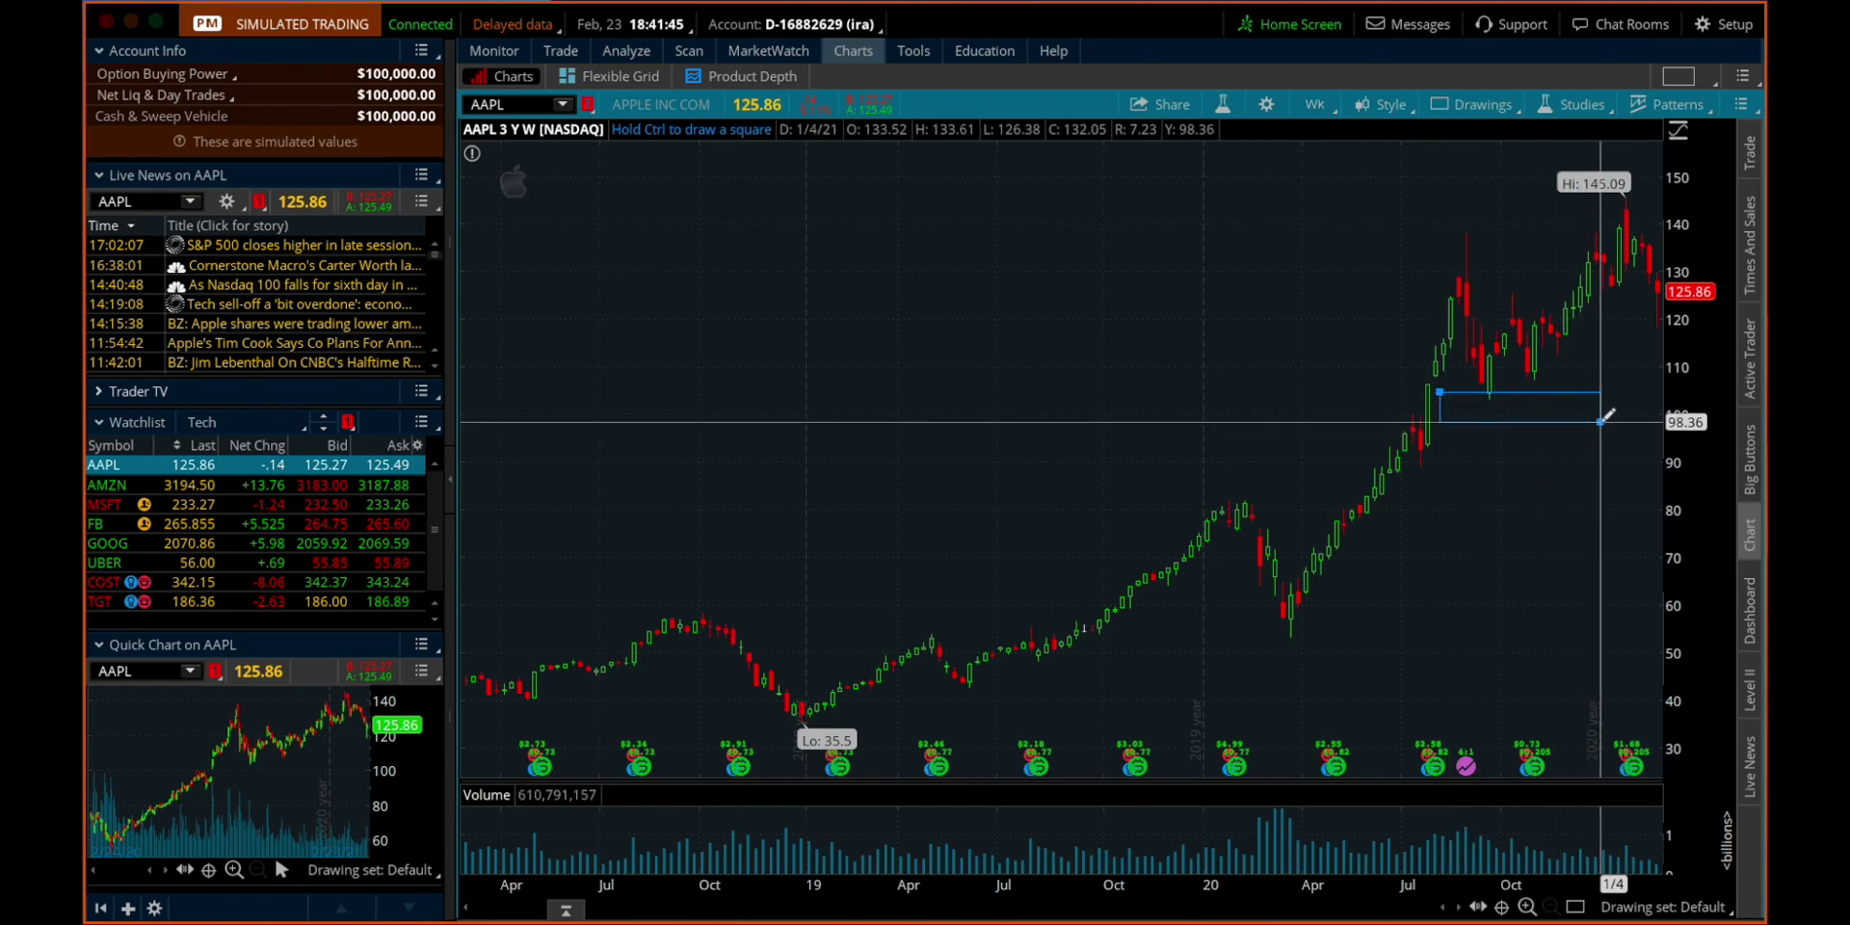
click(1600, 422)
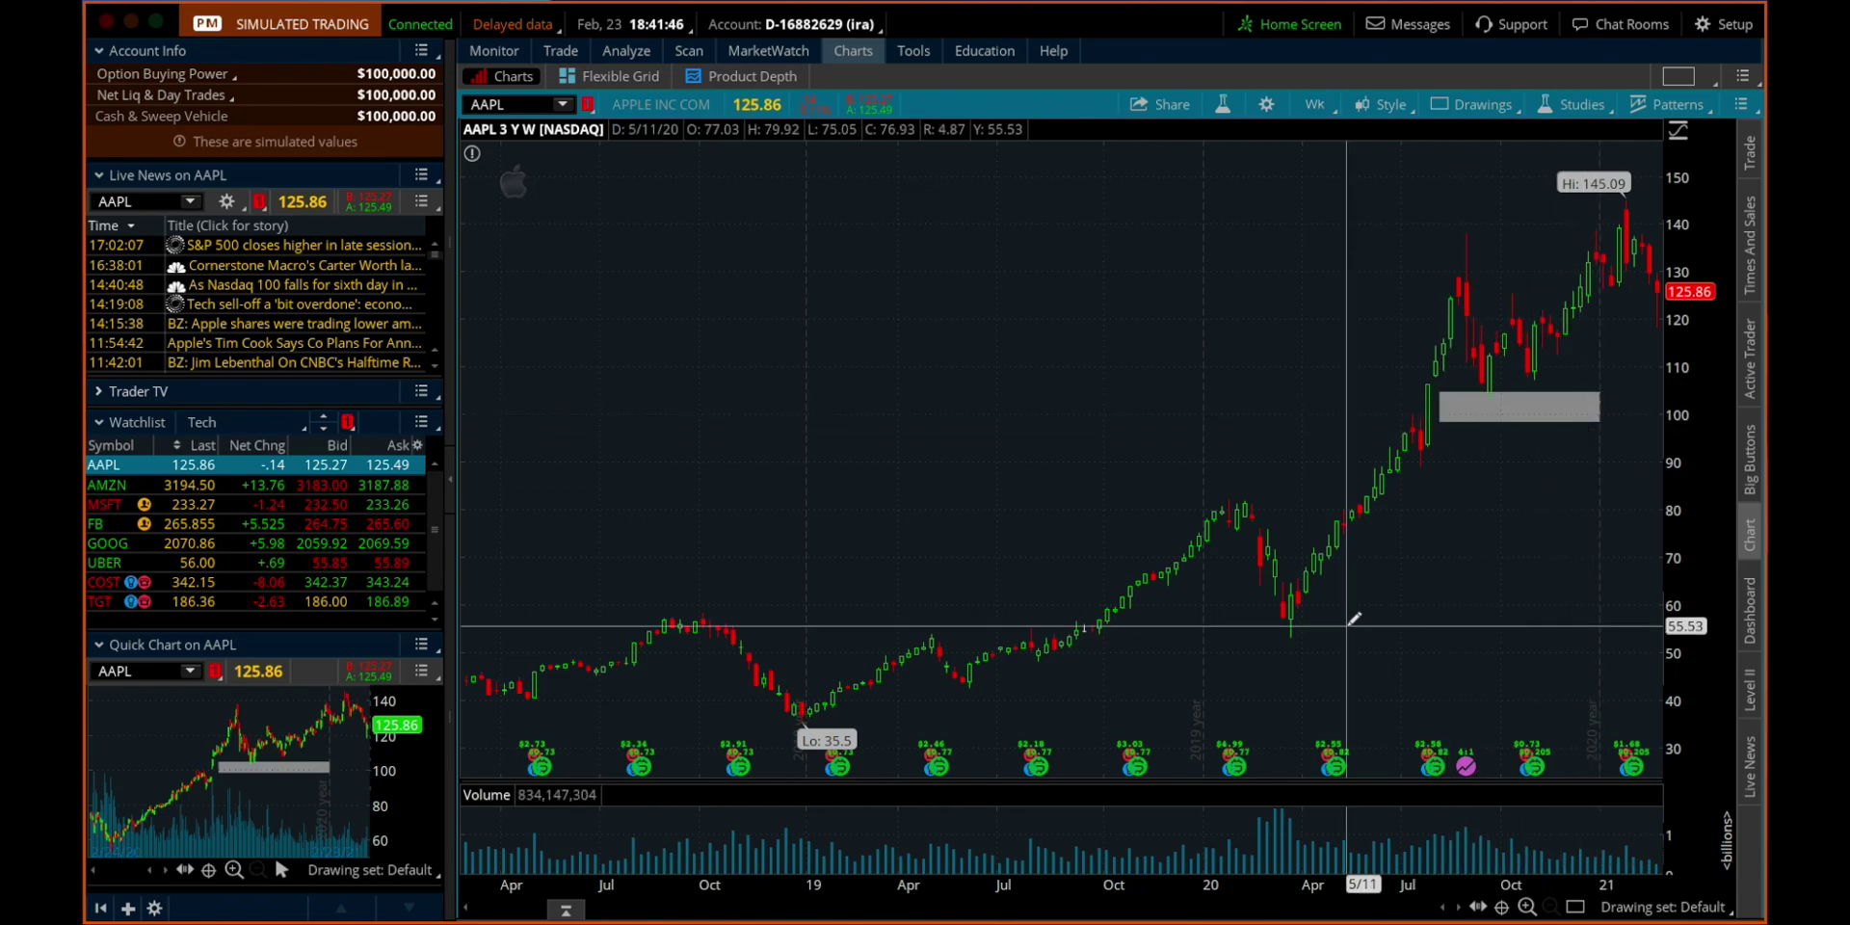
right_click(1476, 411)
click(1576, 442)
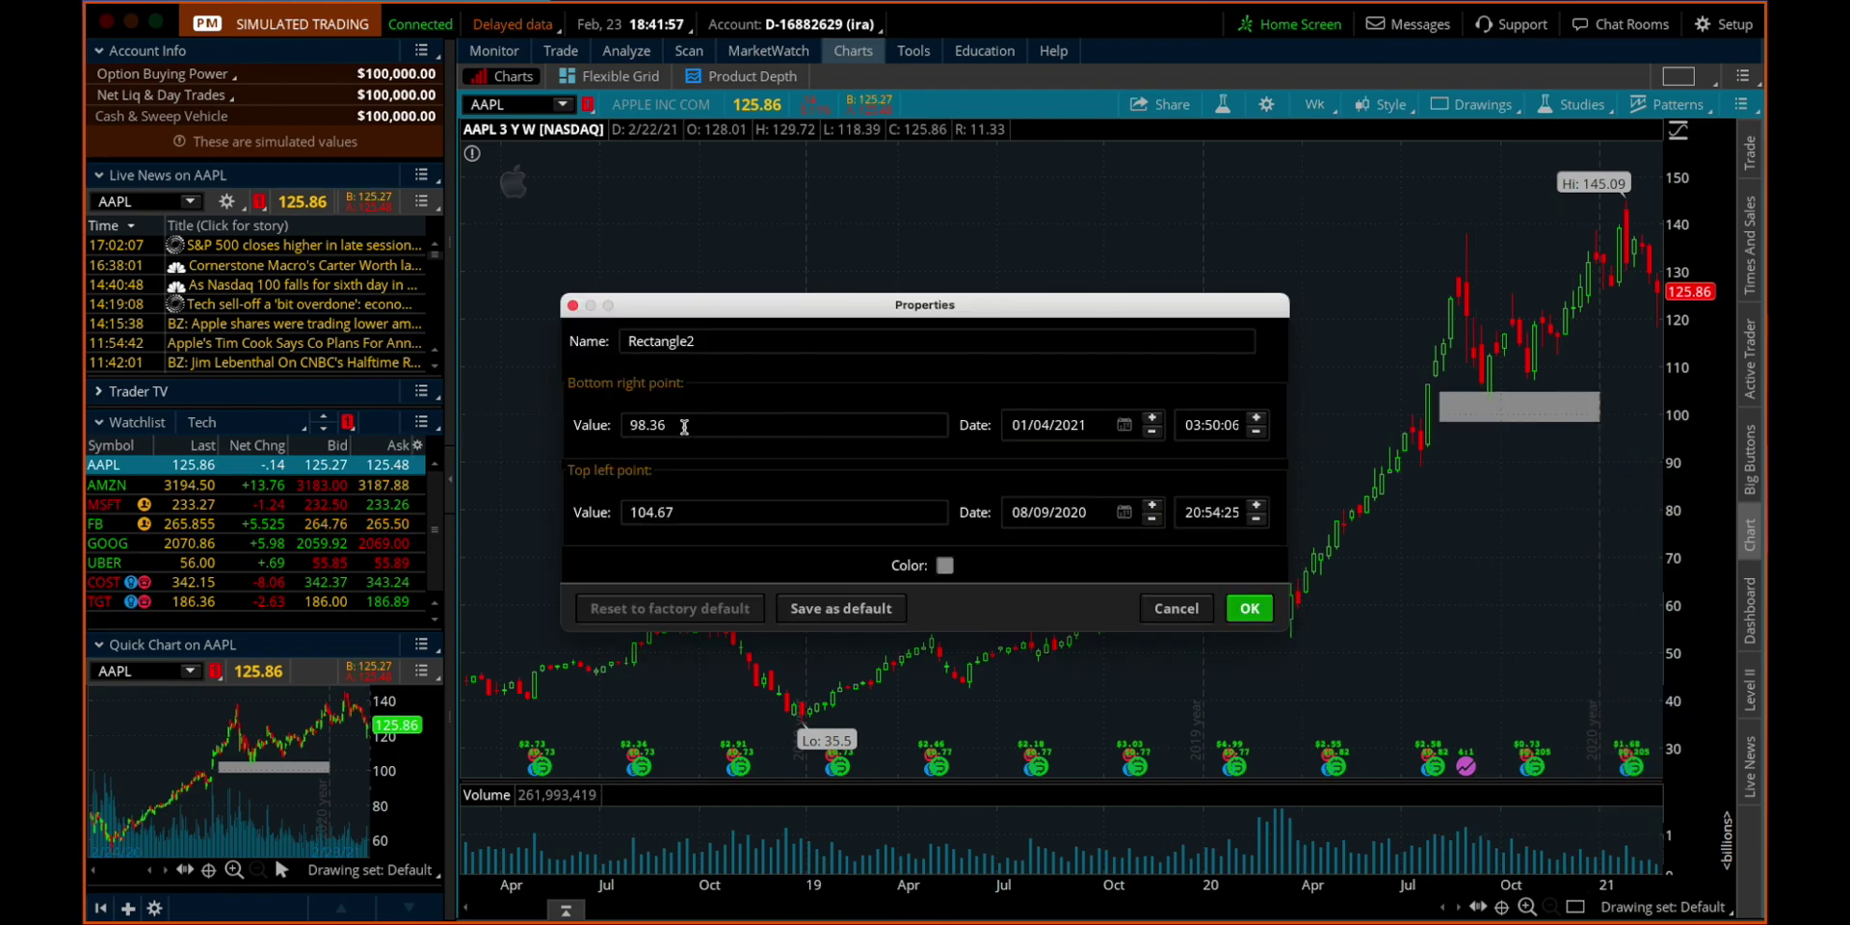
click(943, 566)
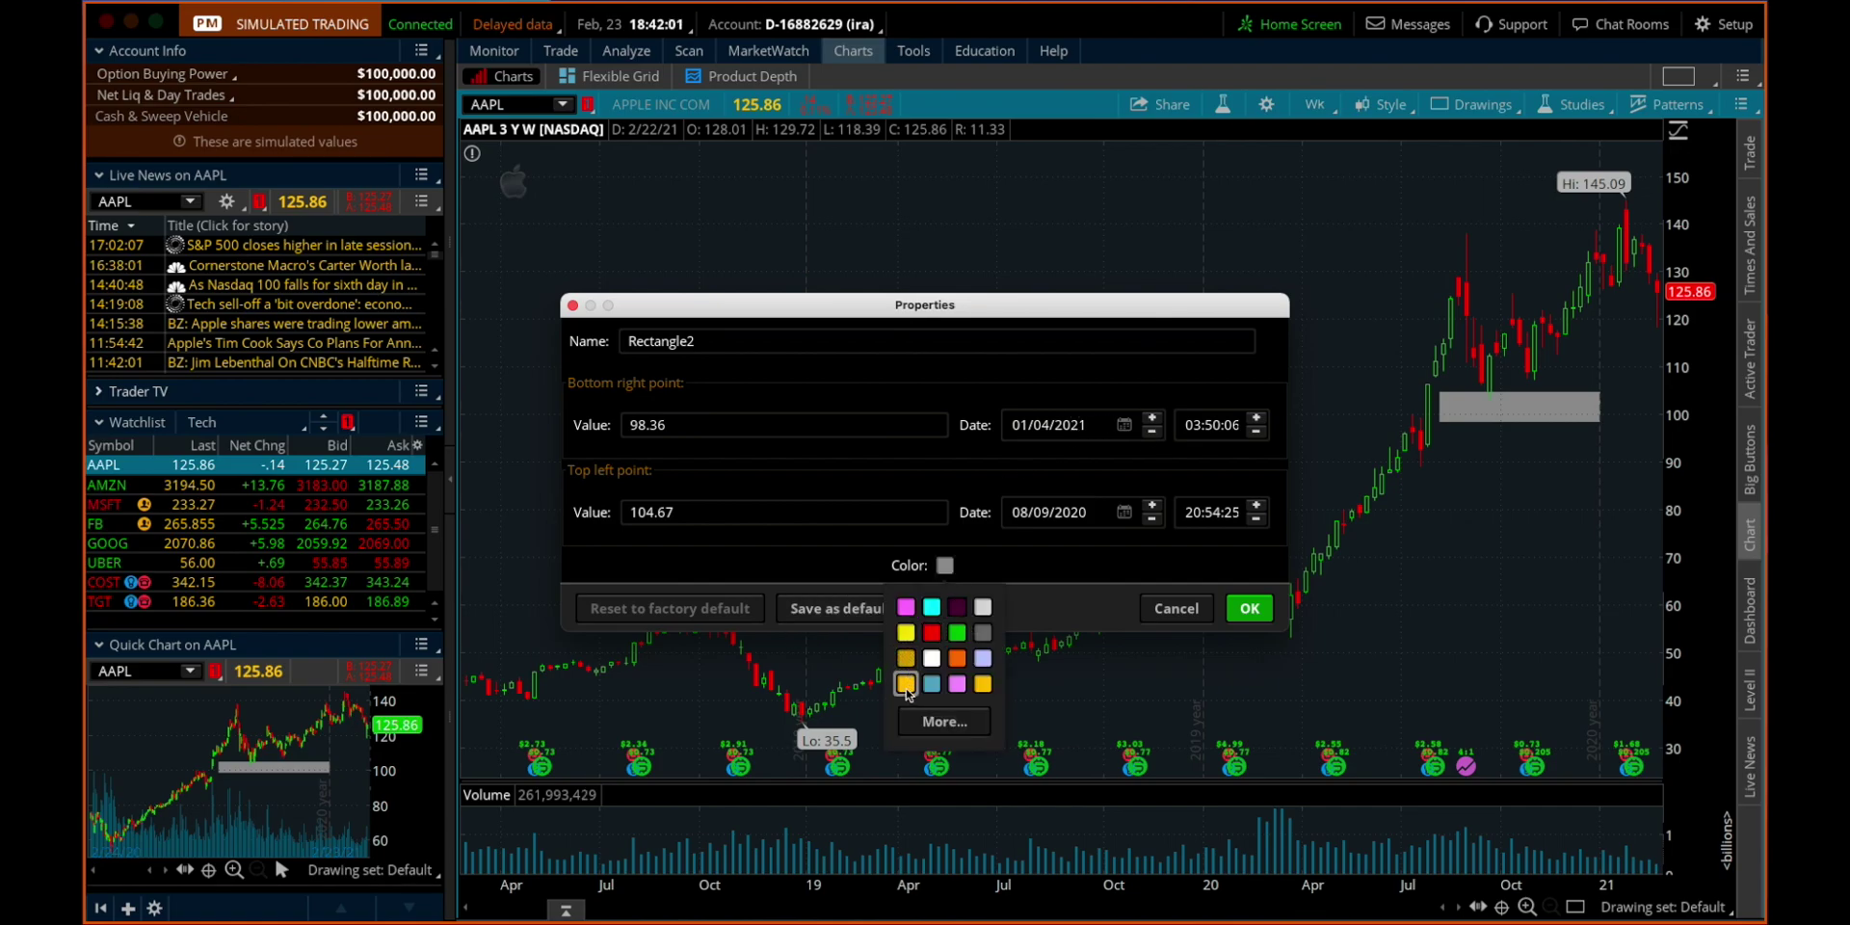
click(906, 684)
click(1250, 608)
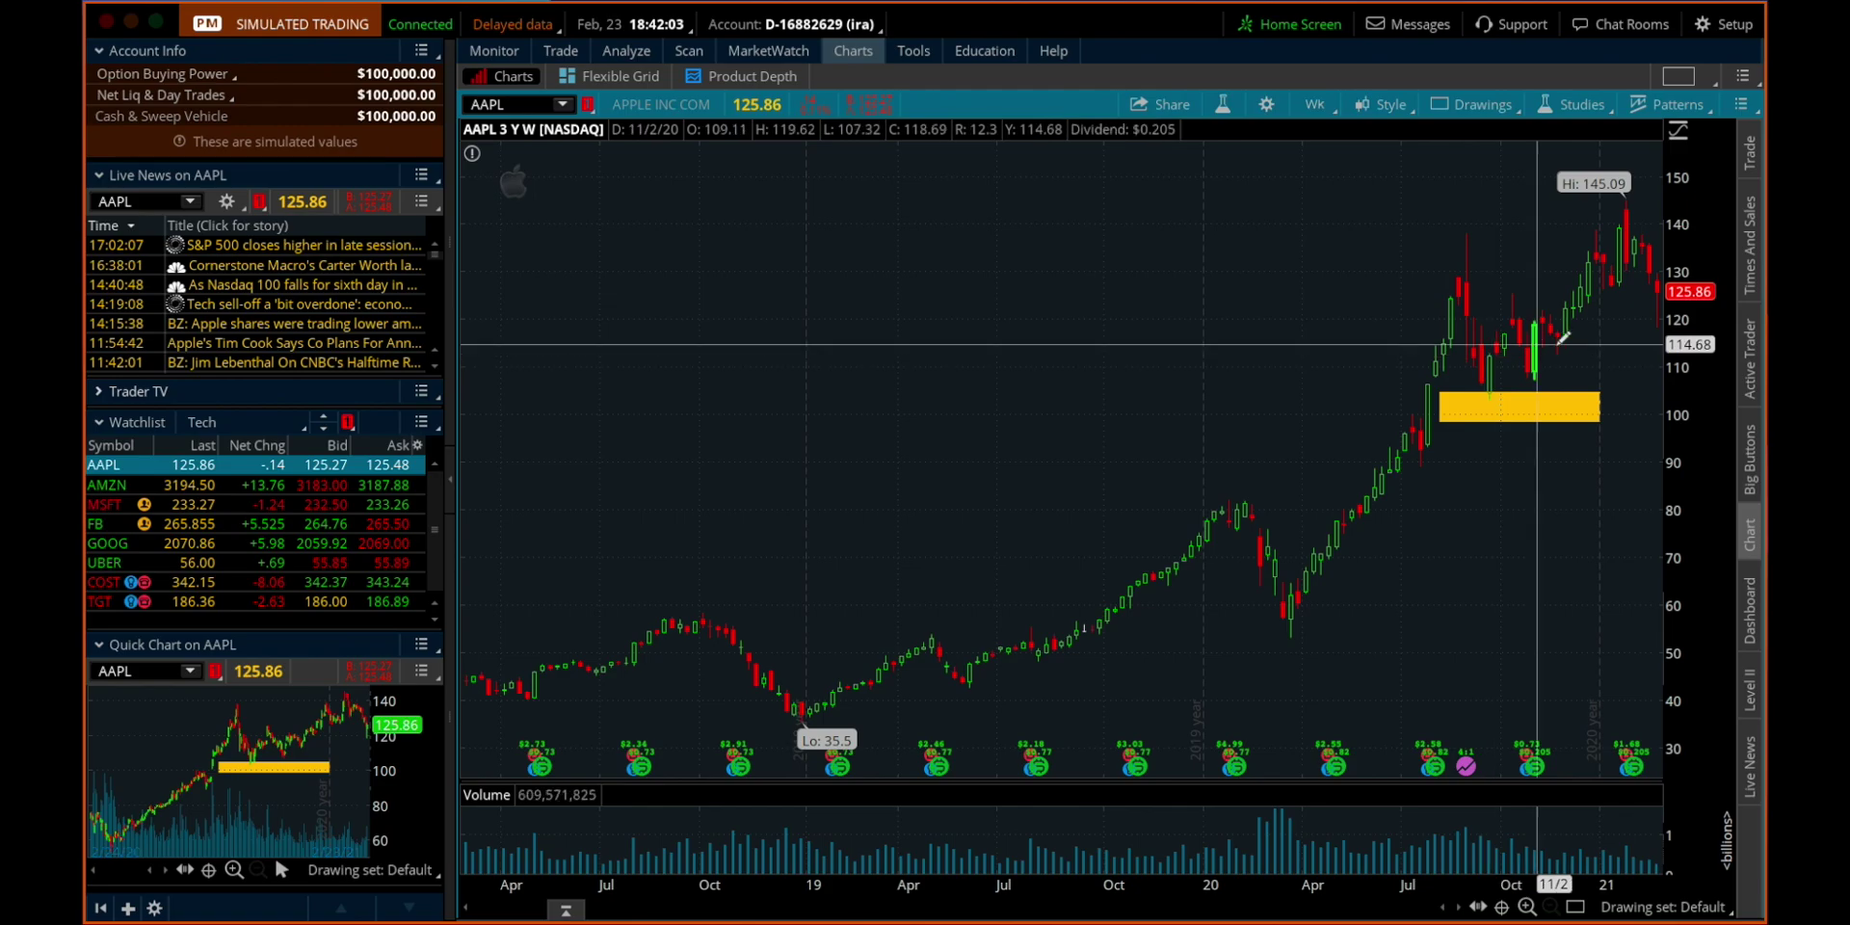
right_click(1497, 410)
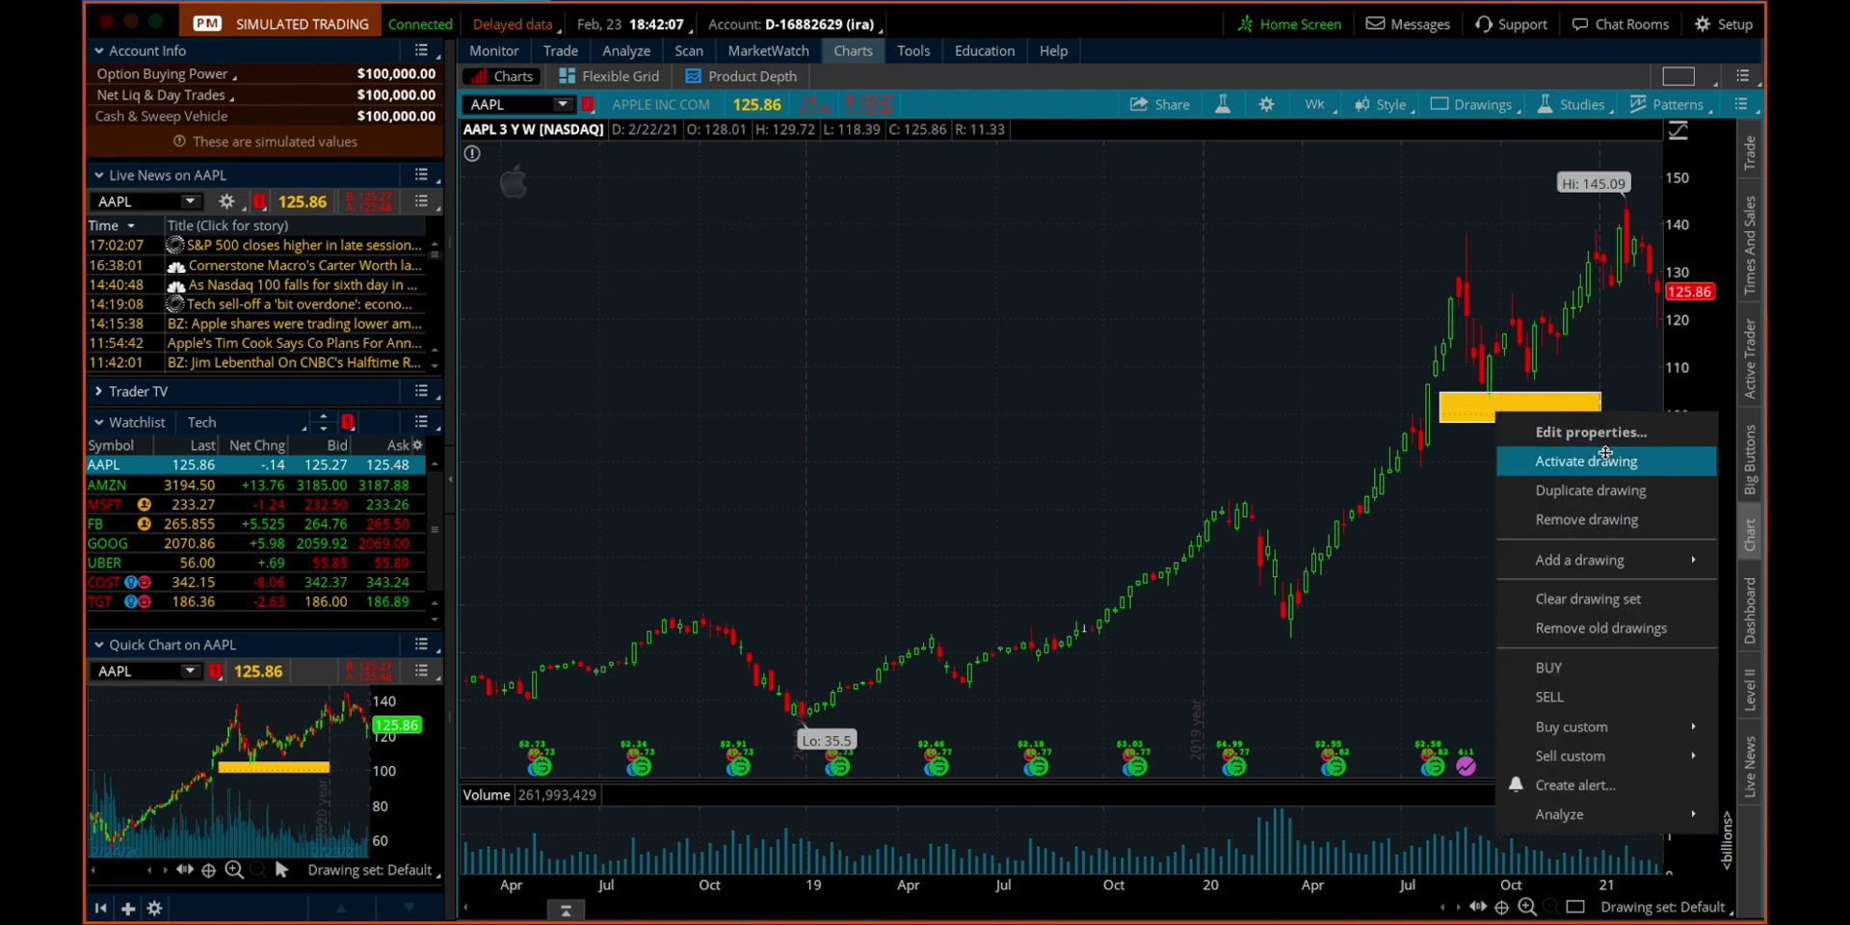